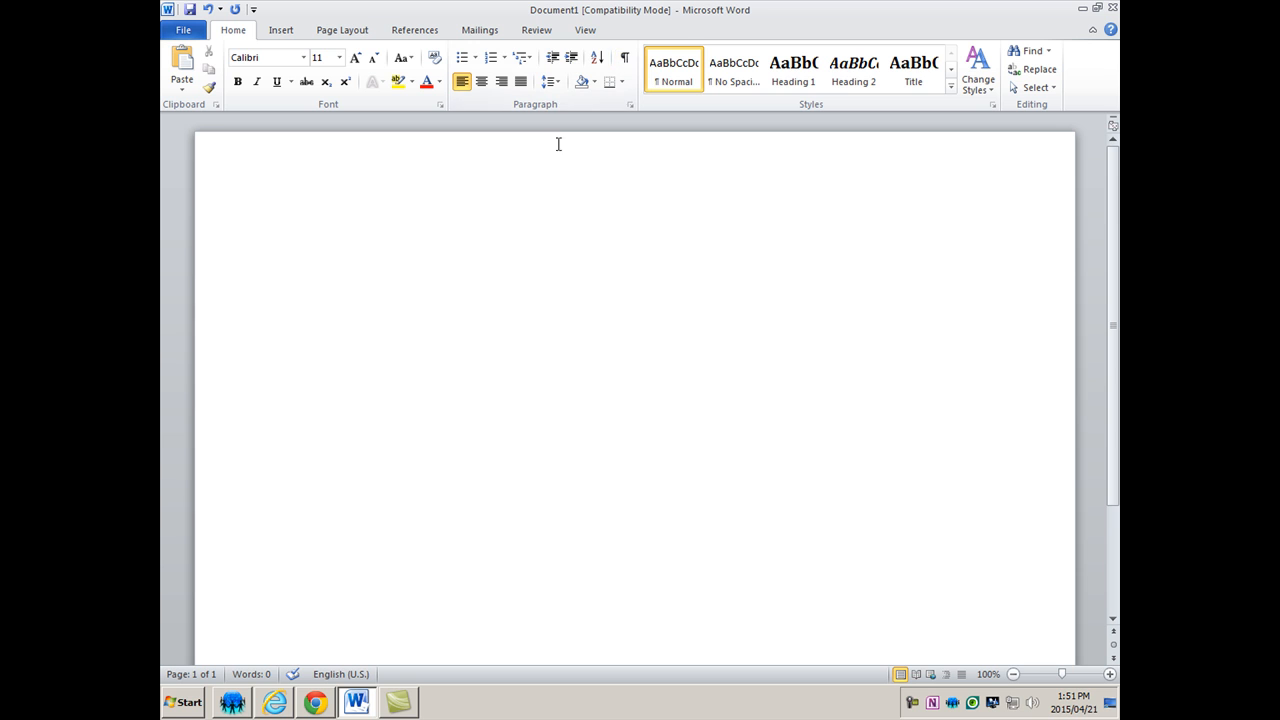
Show formatting marks and insert a plain outlined WordArt reading "LOOPER" in Arial, size 36
{"action": "left_click", "coordinate": [624, 58]}
{"action": "left_click", "coordinate": [285, 30]}
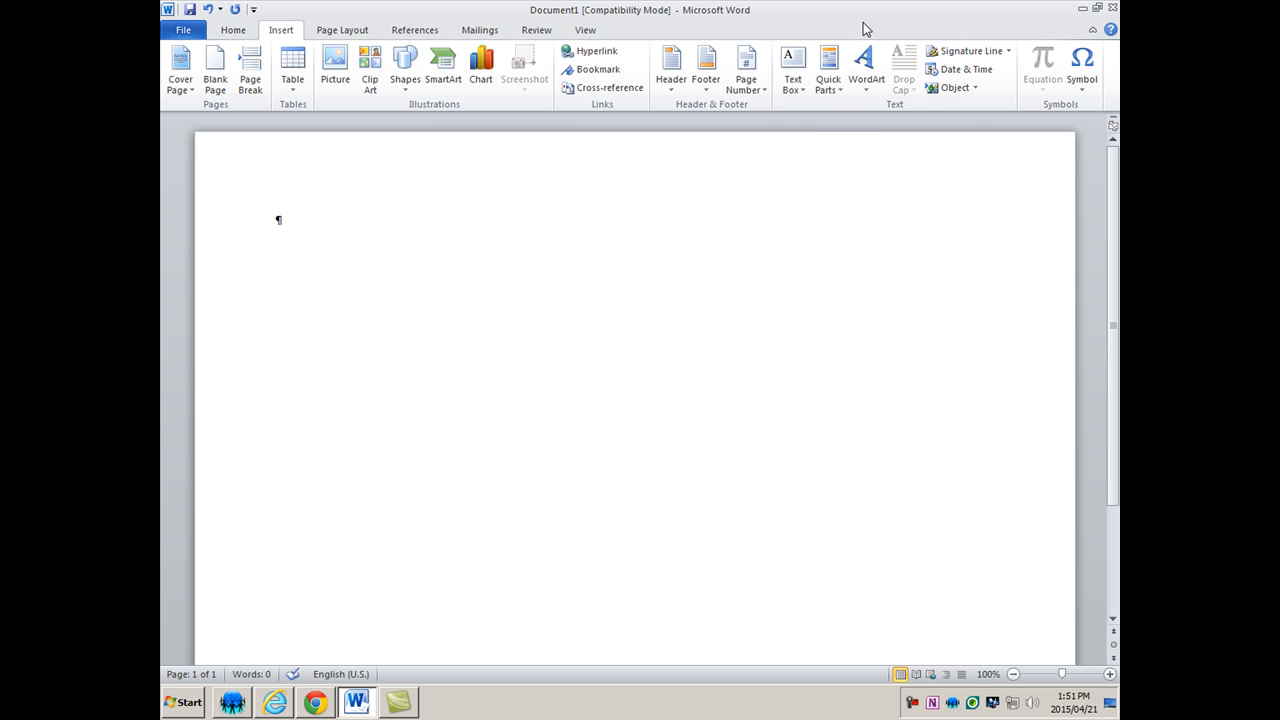
{"action": "left_click", "coordinate": [866, 82]}
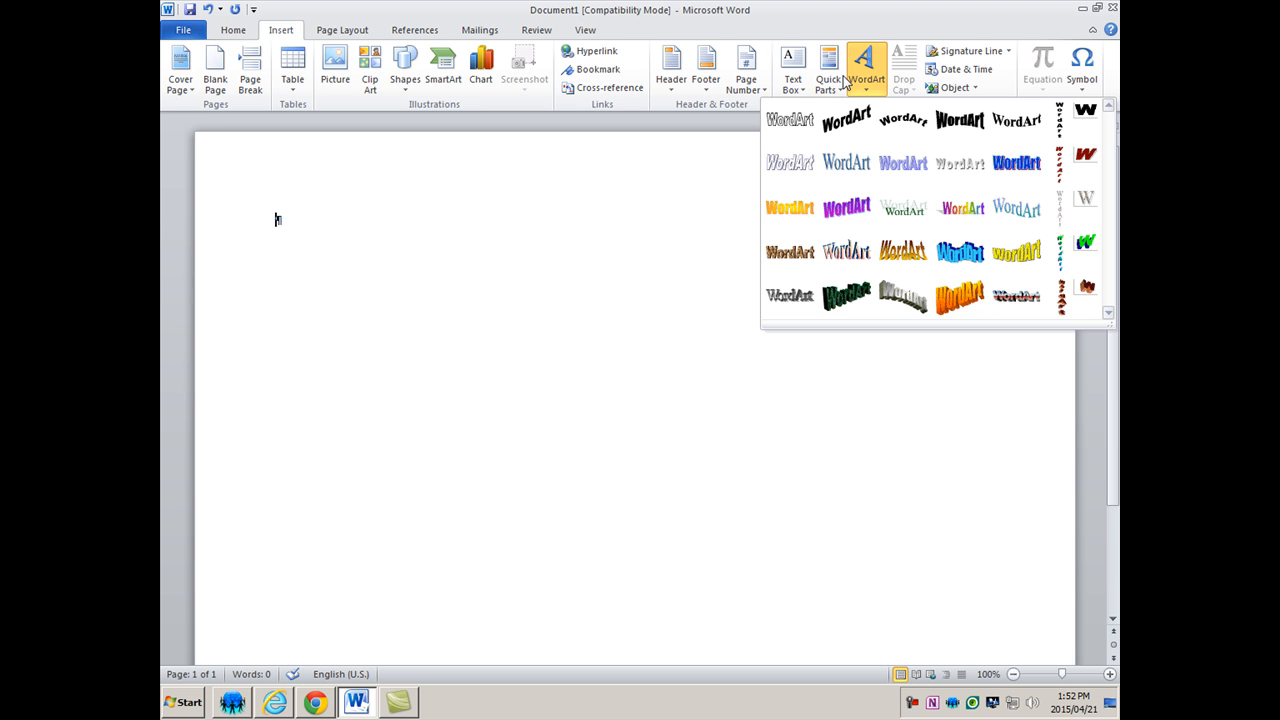
{"action": "left_click", "coordinate": [785, 121]}
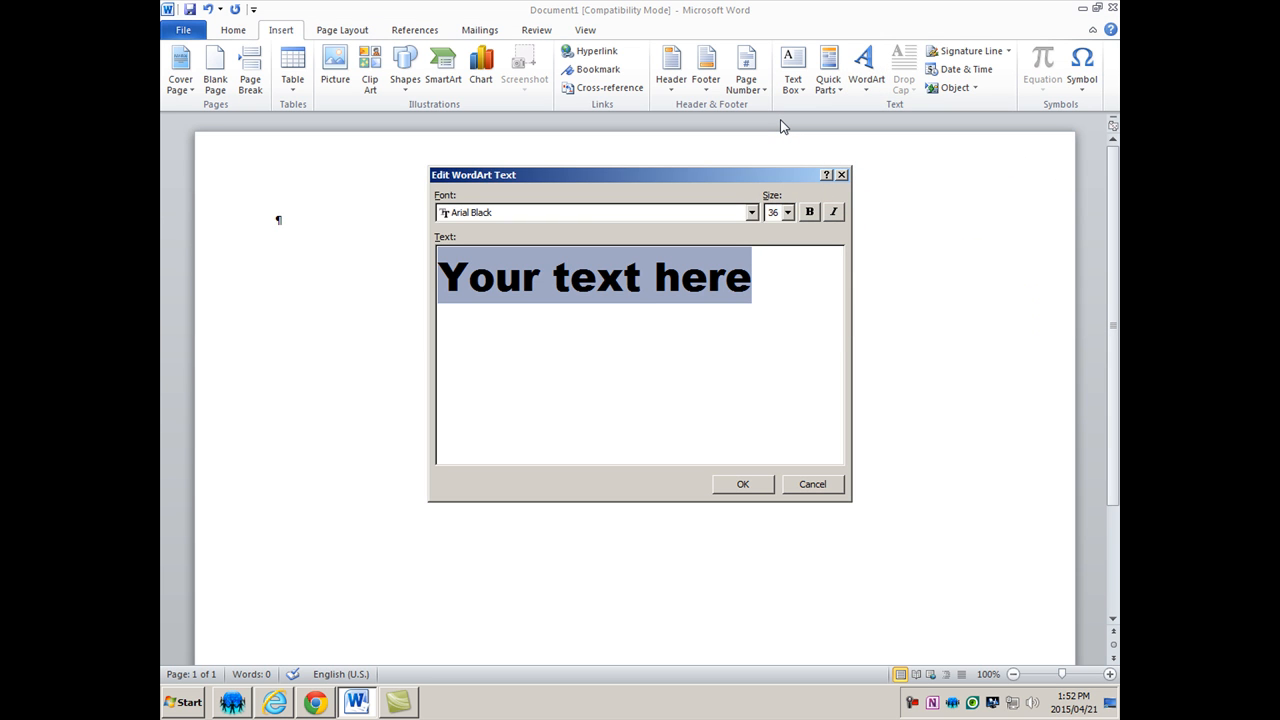
{"action": "type", "text": "L"}
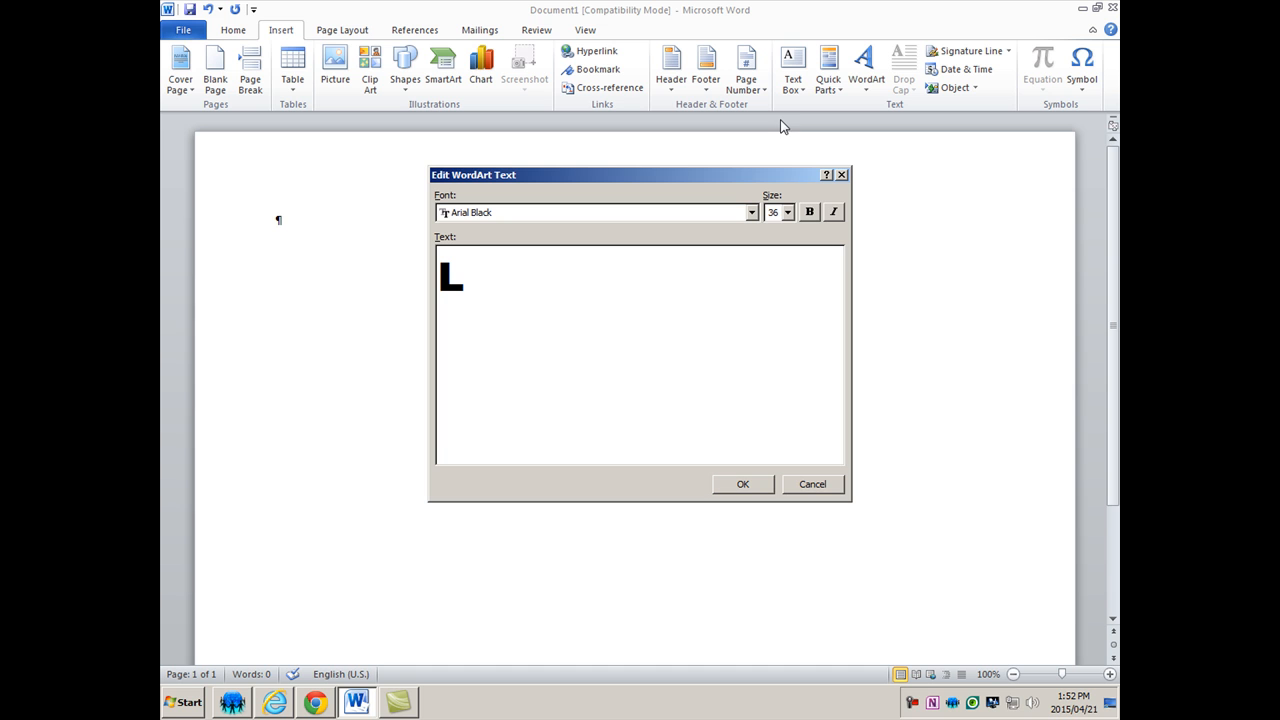
{"action": "type", "text": "OOPER"}
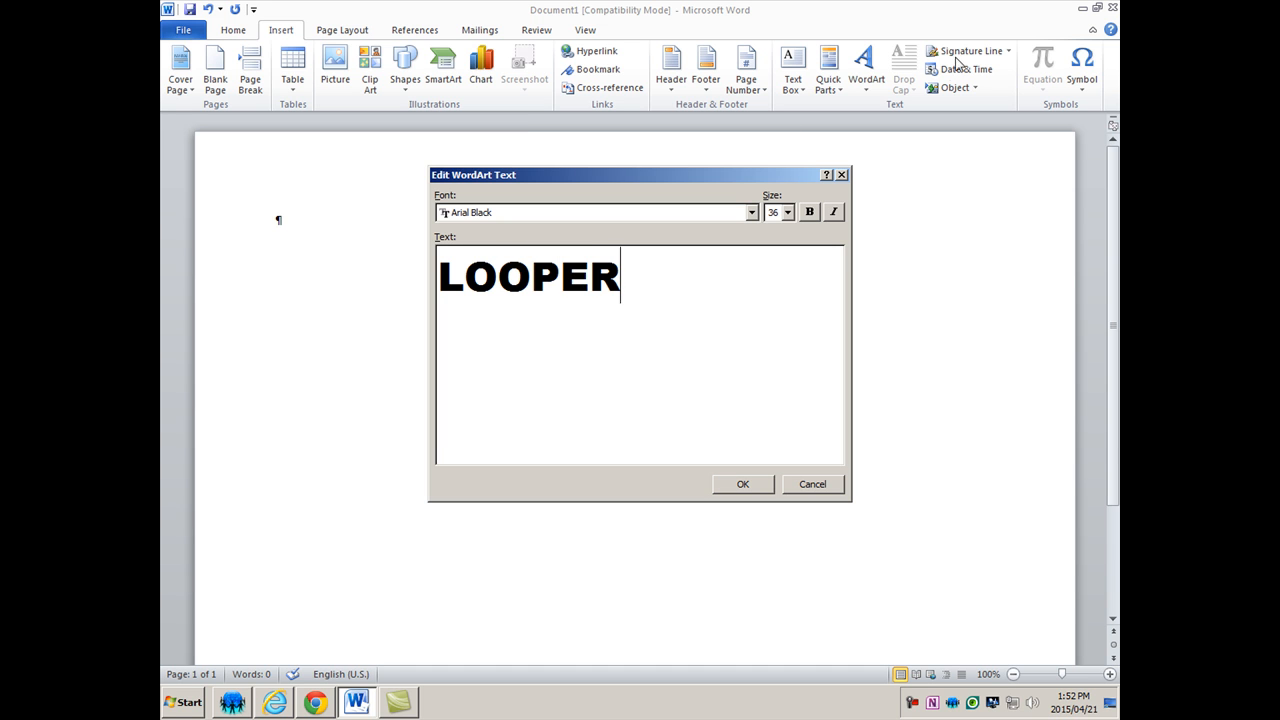
{"action": "key", "text": "ctrl+a"}
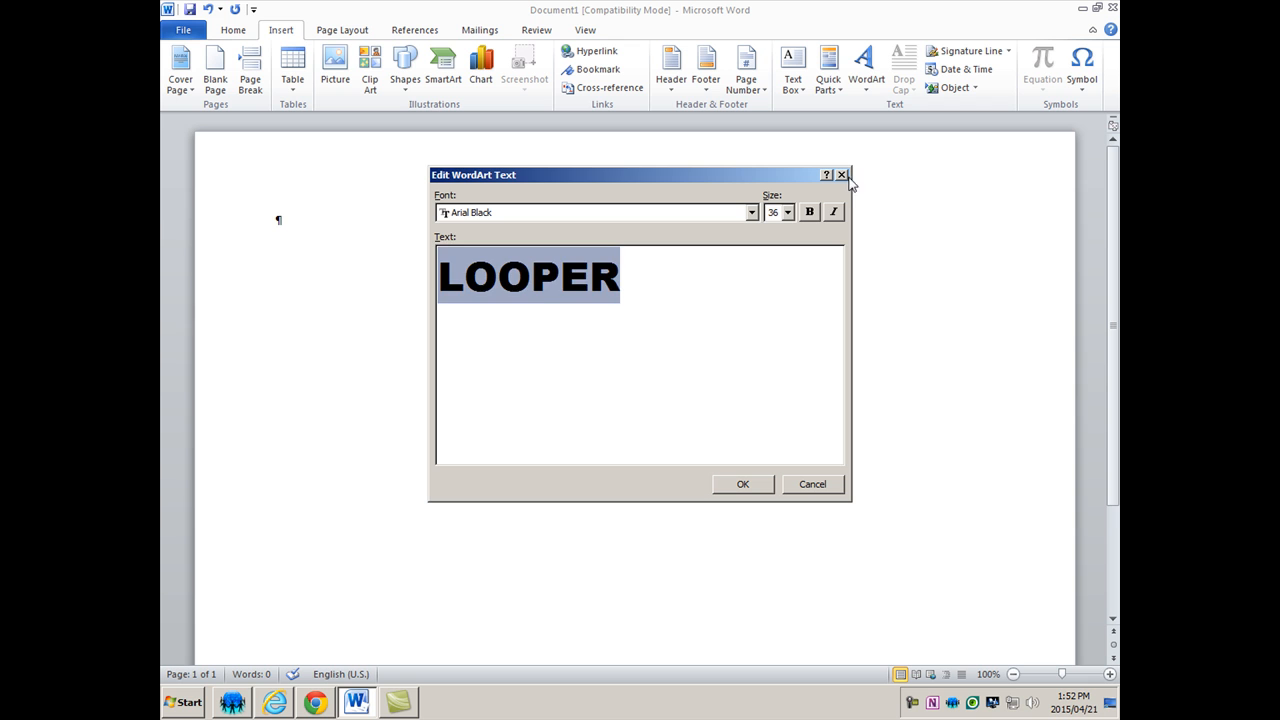
{"action": "left_click", "coordinate": [752, 212]}
{"action": "left_click", "coordinate": [459, 290]}
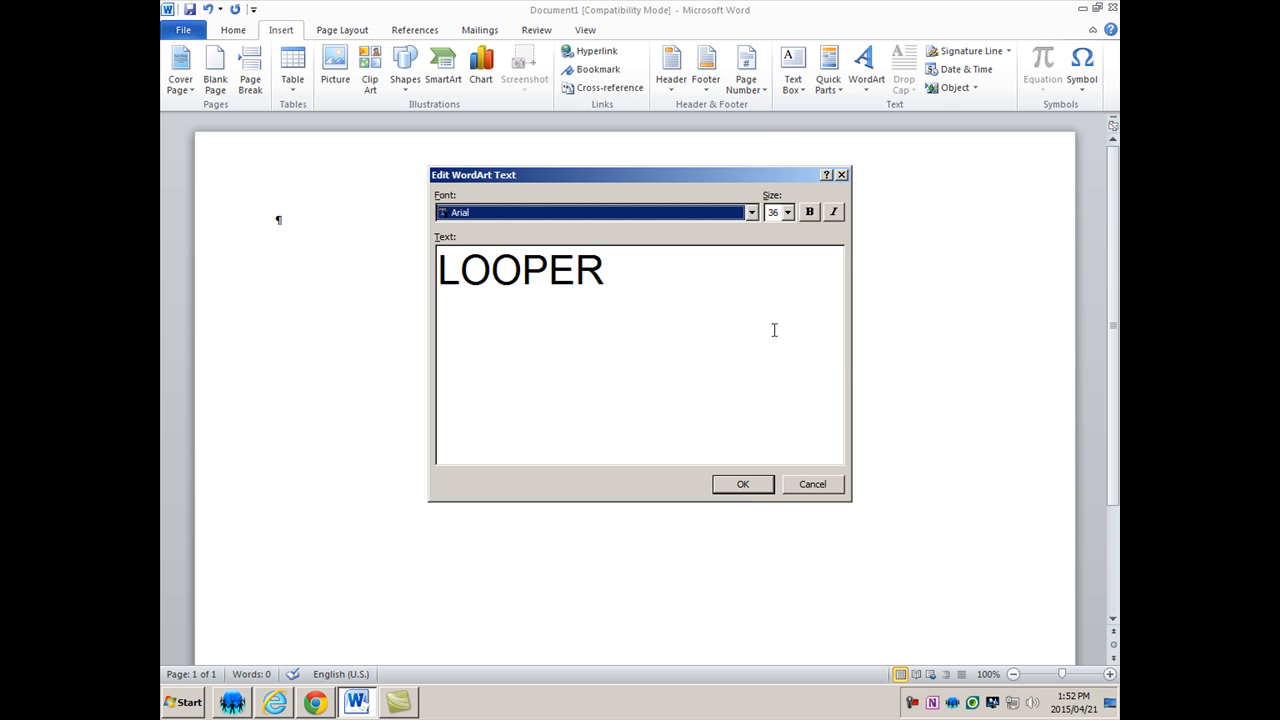
{"action": "left_click", "coordinate": [743, 484]}
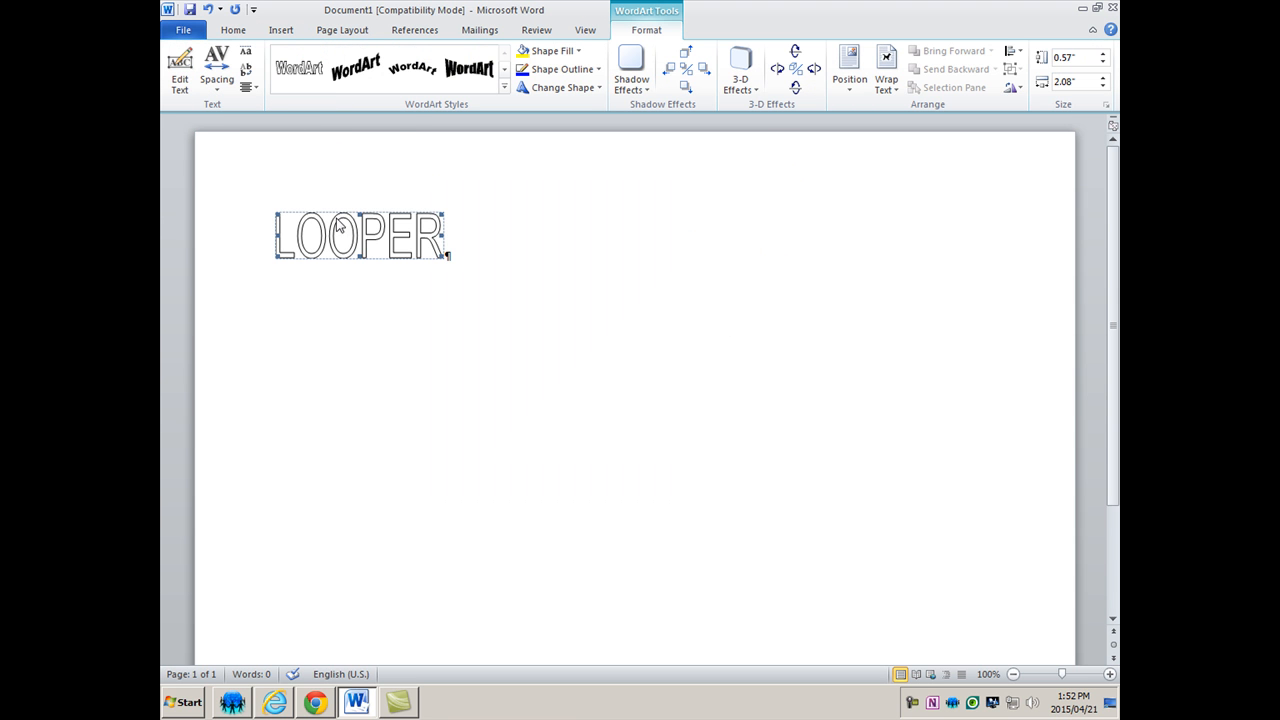
Float the LOOPER WordArt in front of text, resize it to about 0.71" high by 3.71" wide, and move it further down the page
{"action": "left_click", "coordinate": [886, 75]}
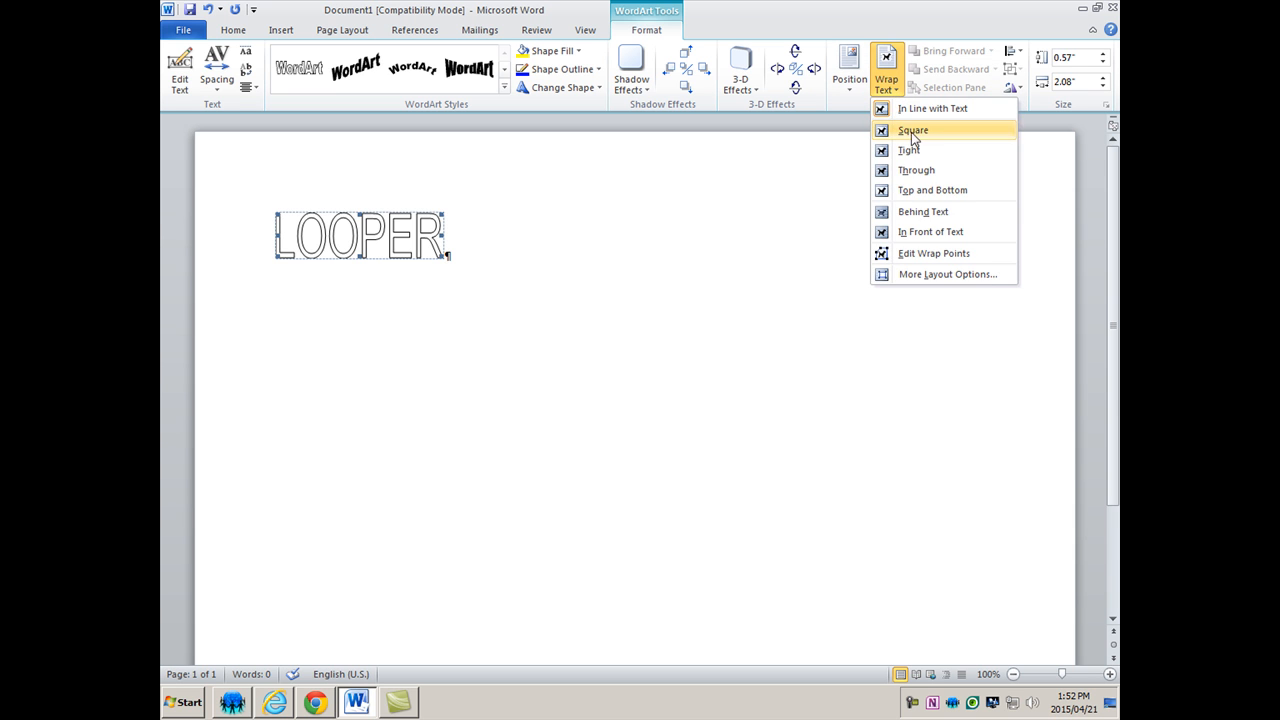
{"action": "left_click", "coordinate": [912, 232]}
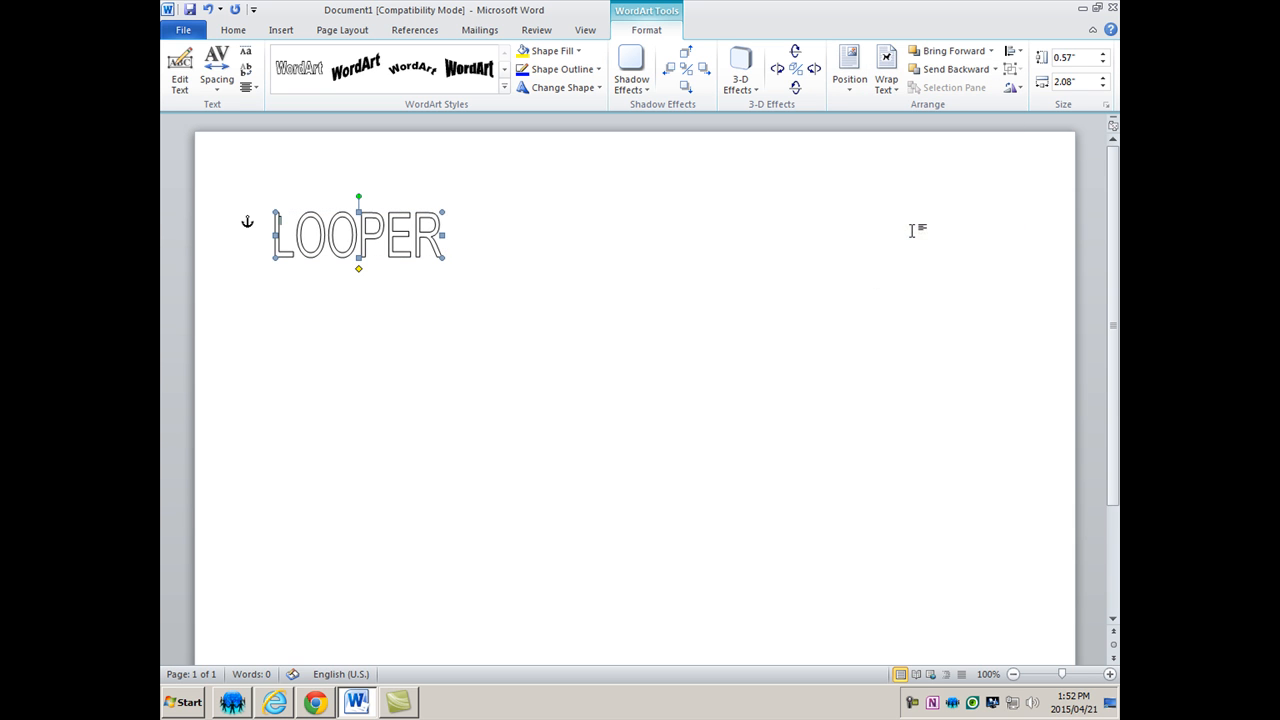
{"action": "left_click_drag", "start_coordinate": [442, 254], "coordinate": [572, 323]}
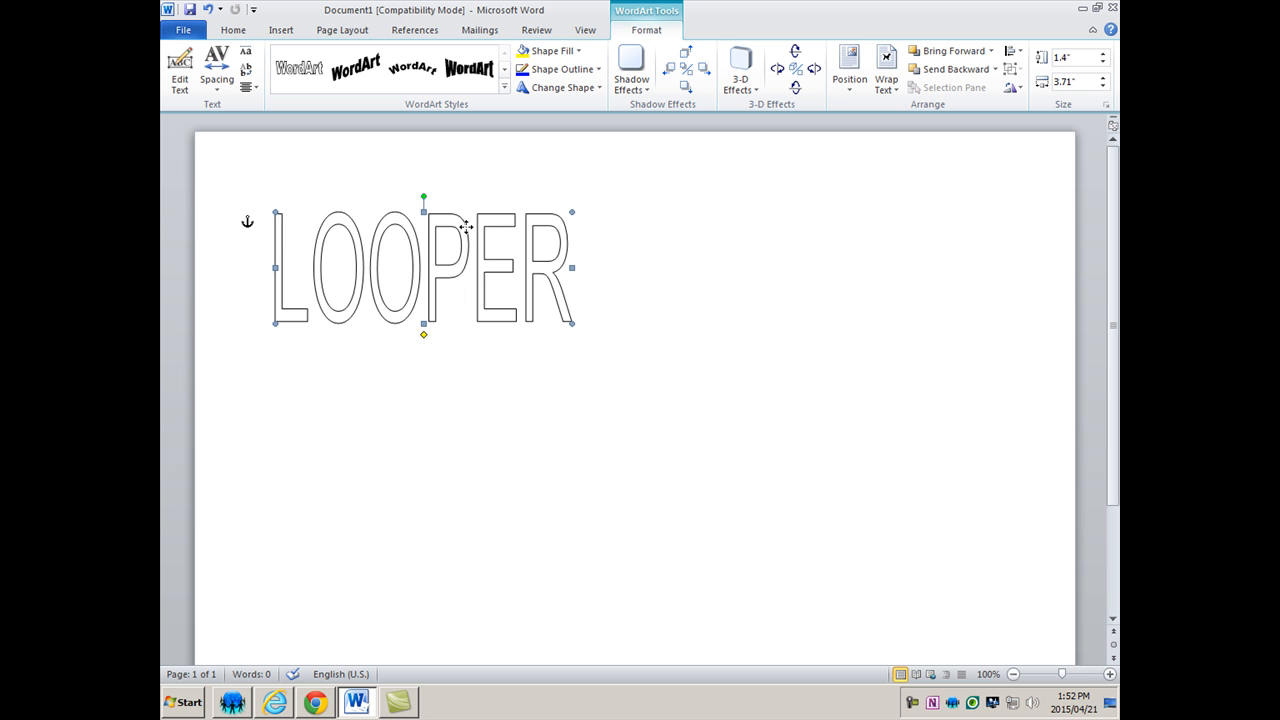
{"action": "left_click_drag", "start_coordinate": [627, 412], "coordinate": [585, 451]}
{"action": "scroll", "coordinate": [755, 340], "scroll_direction": "down", "scroll_amount": 3}
{"action": "scroll", "coordinate": [755, 340], "scroll_direction": "up", "scroll_amount": 3}
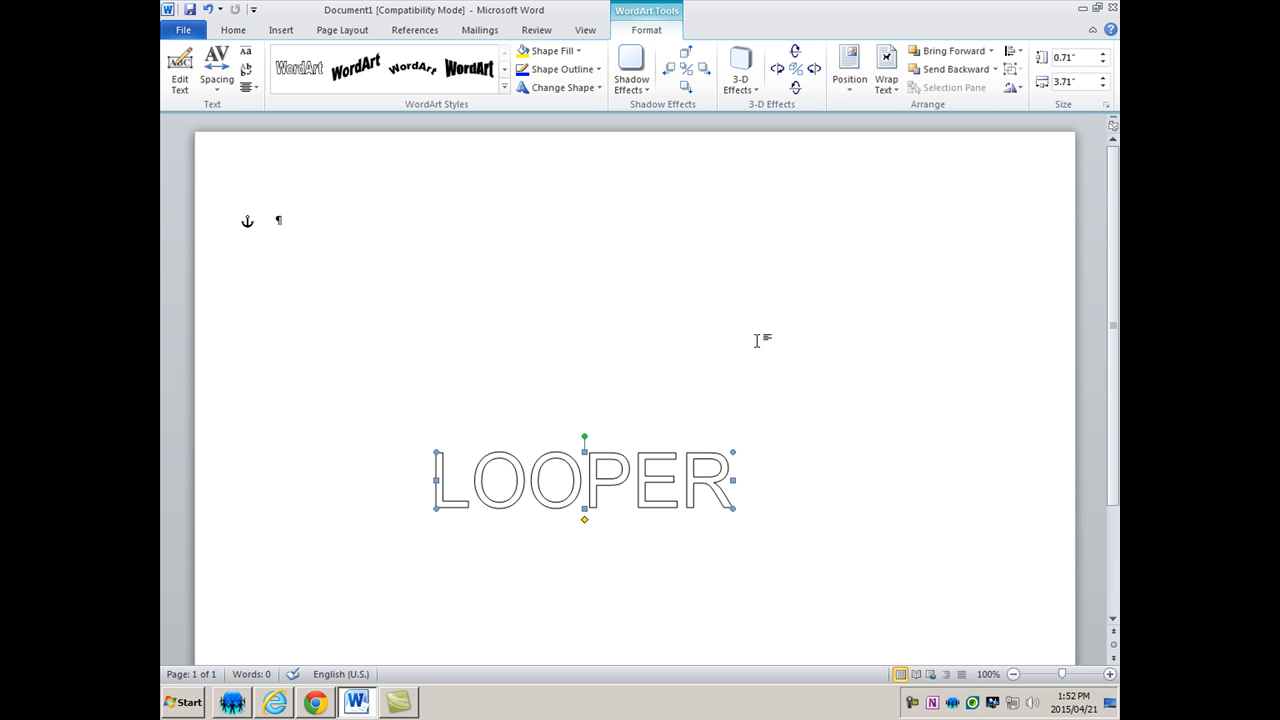
Deselect the WordArt and set the page orientation to Landscape
{"action": "left_click", "coordinate": [337, 31]}
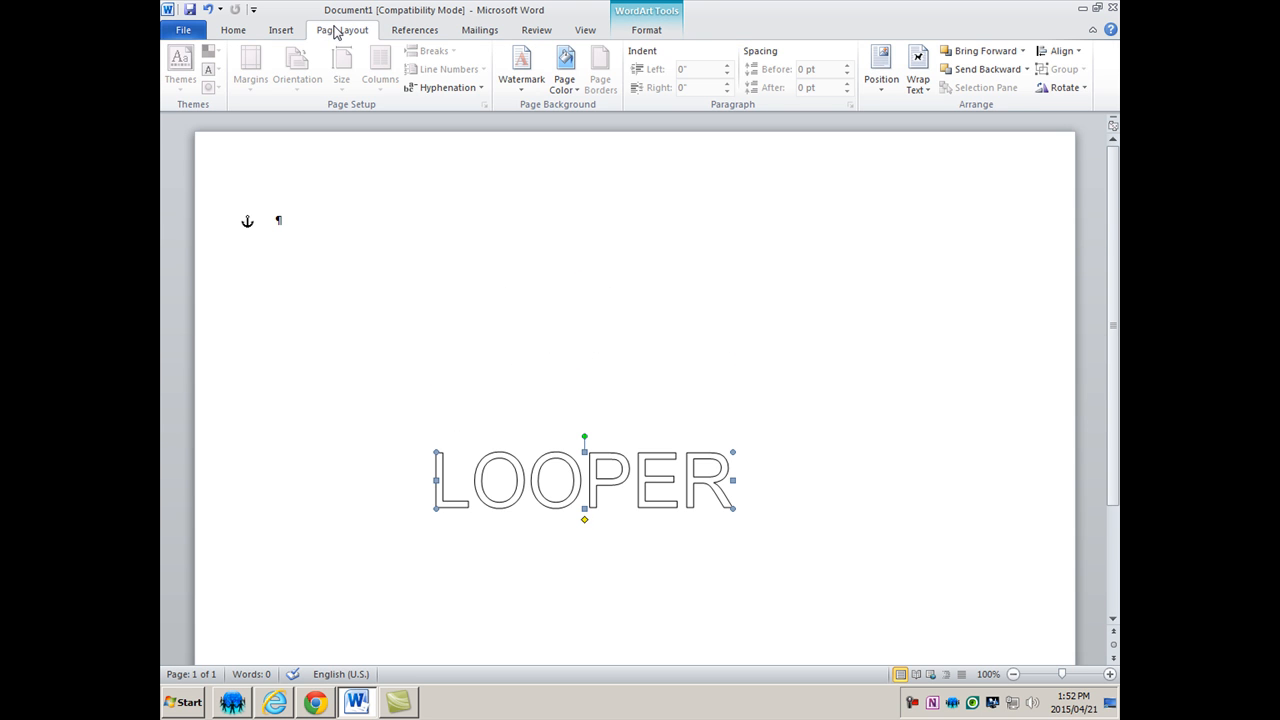
{"action": "left_click", "coordinate": [550, 316]}
{"action": "left_click", "coordinate": [297, 72]}
{"action": "left_click", "coordinate": [294, 150]}
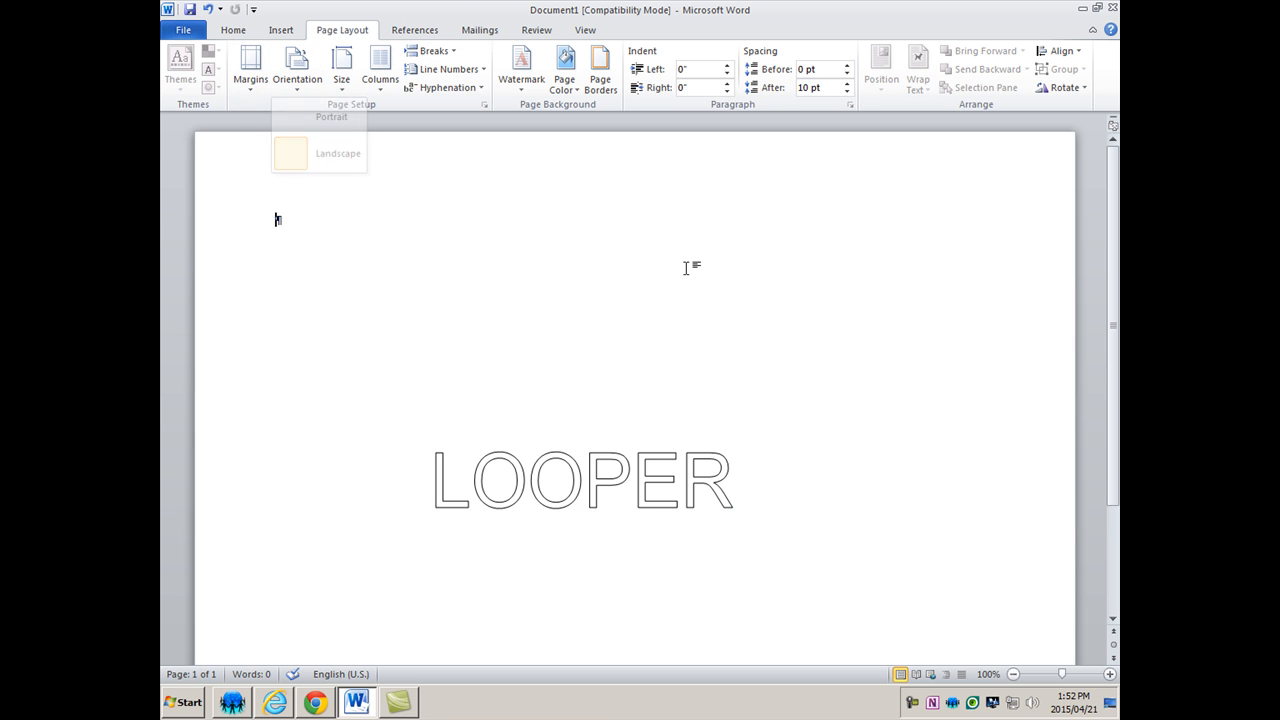
Move the LOOPER WordArt further down so it sits roughly centred across the lower half of the page
{"action": "left_click", "coordinate": [651, 510]}
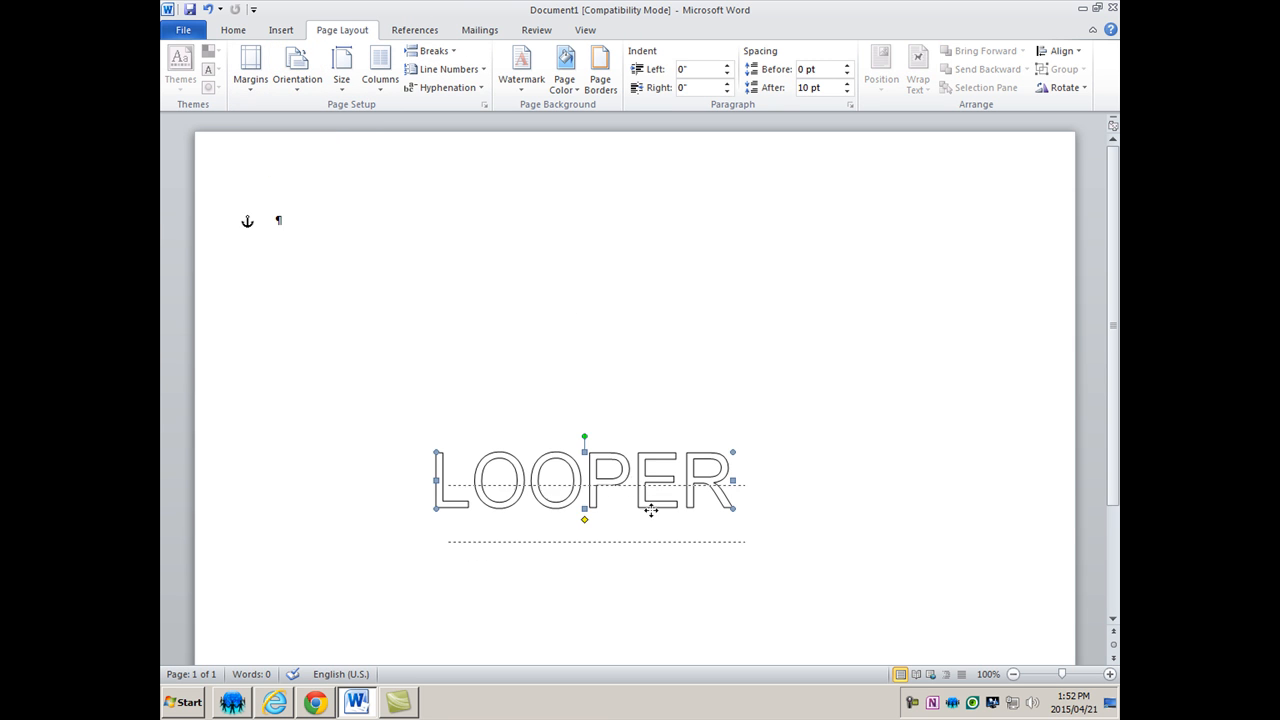
{"action": "left_click_drag", "start_coordinate": [675, 556], "coordinate": [715, 633]}
{"action": "scroll", "coordinate": [806, 517], "scroll_direction": "down", "scroll_amount": 3}
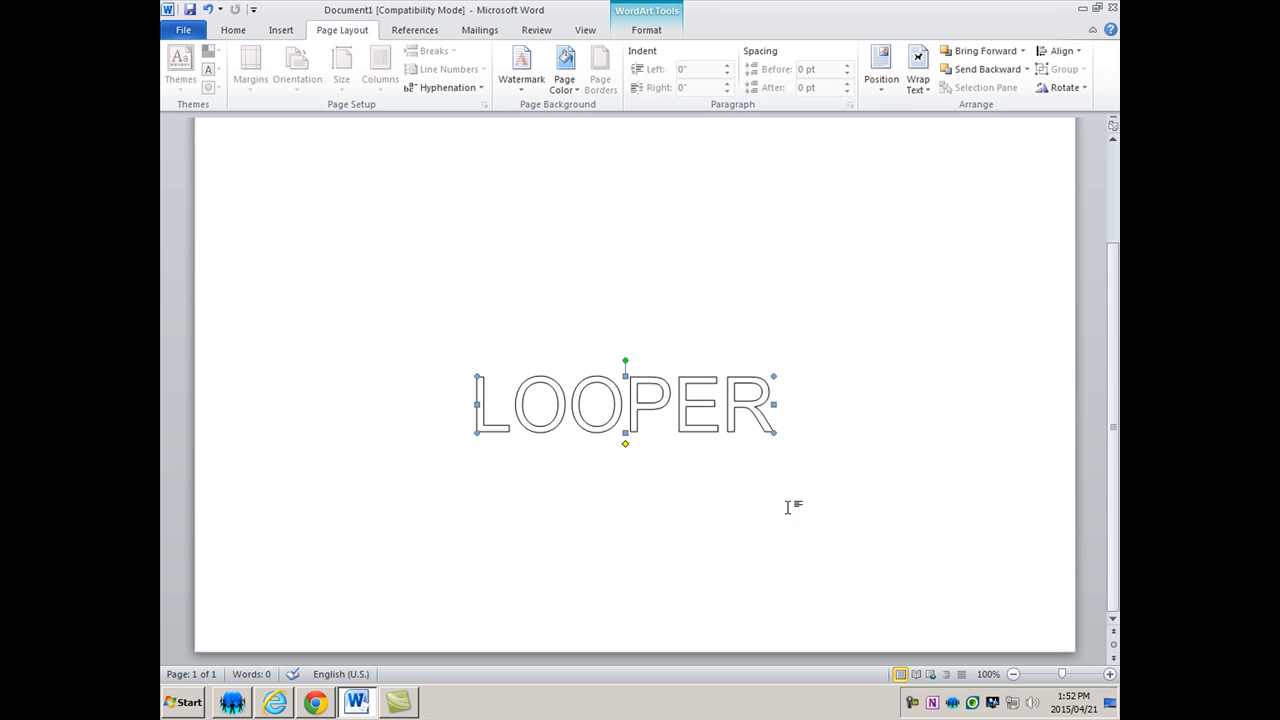
{"action": "left_click_drag", "start_coordinate": [643, 411], "coordinate": [640, 424]}
{"action": "scroll", "coordinate": [643, 430], "scroll_direction": "up", "scroll_amount": 3}
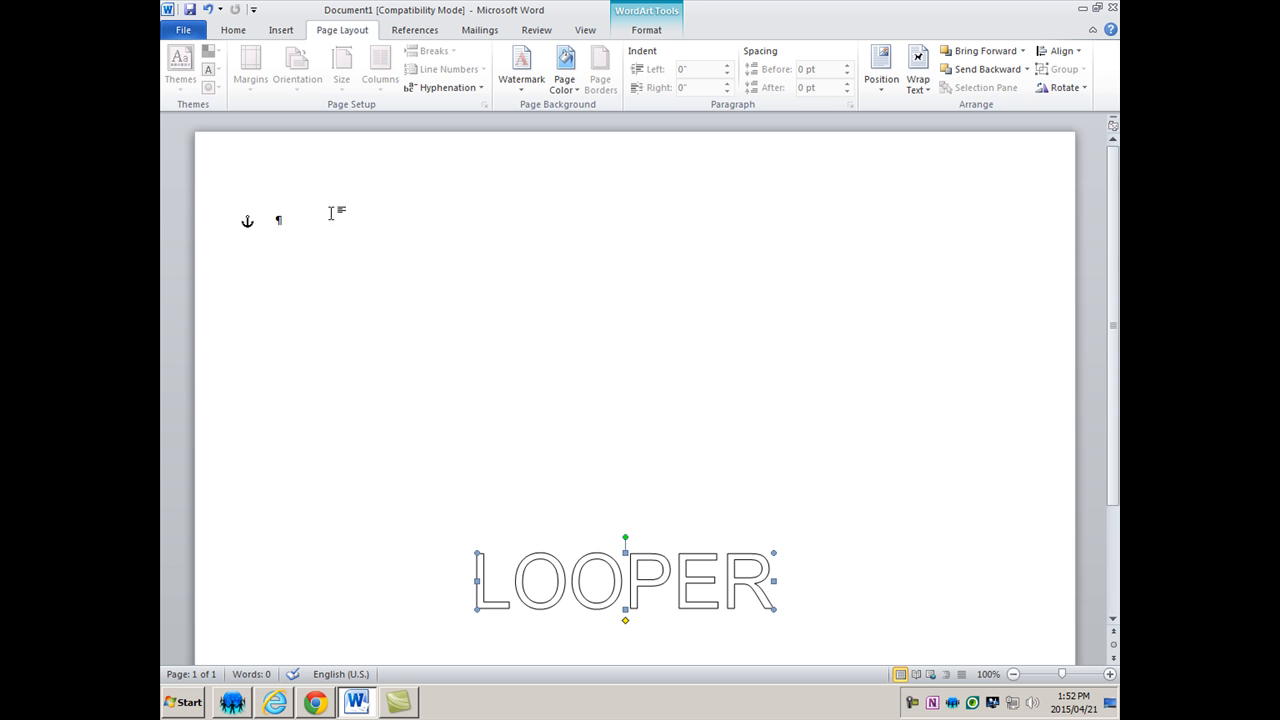
Insert a second plain outlined WordArt reading "Bruce" in Arial Black, size 36, and float it in front of text
{"action": "left_click", "coordinate": [285, 32]}
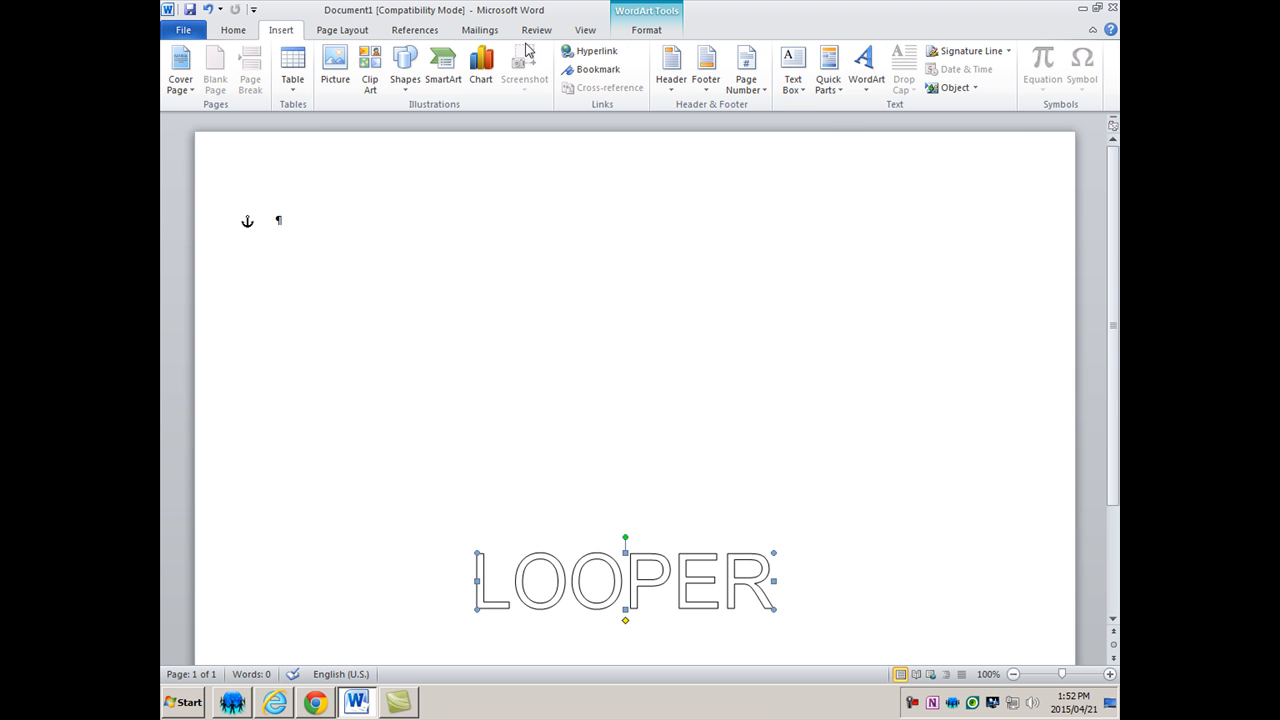
{"action": "left_click", "coordinate": [870, 88]}
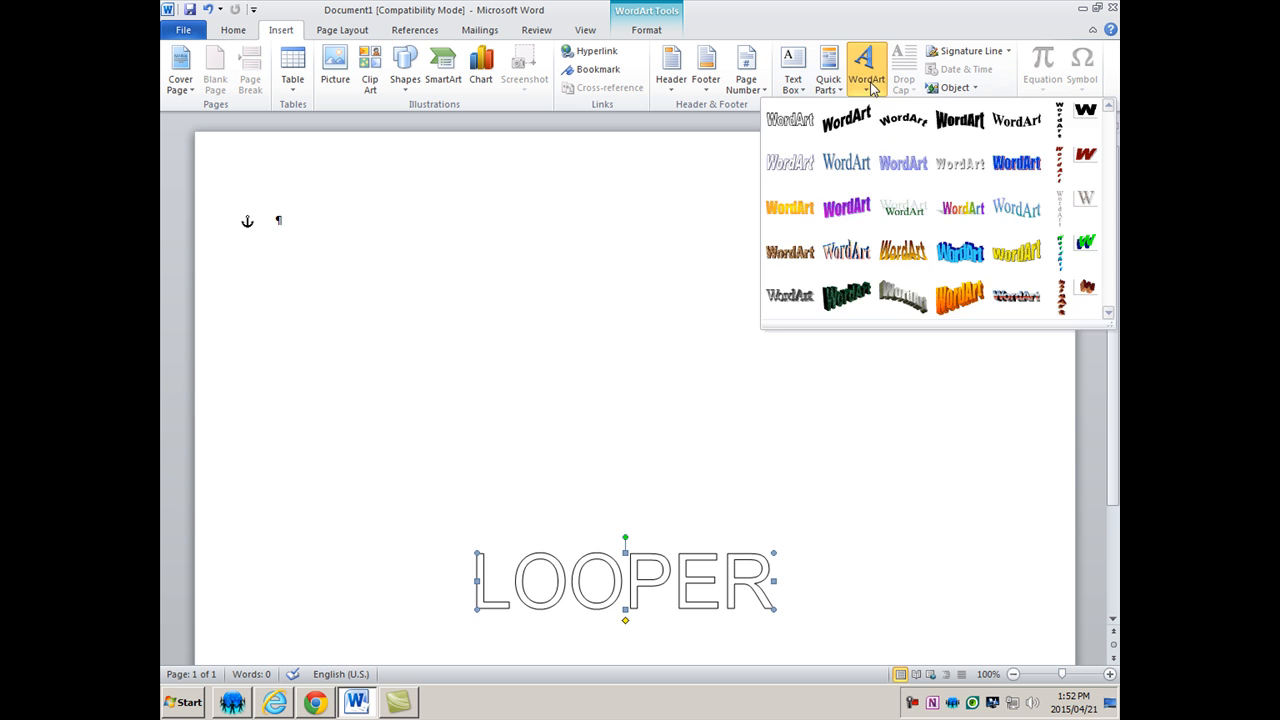
{"action": "left_click", "coordinate": [795, 121]}
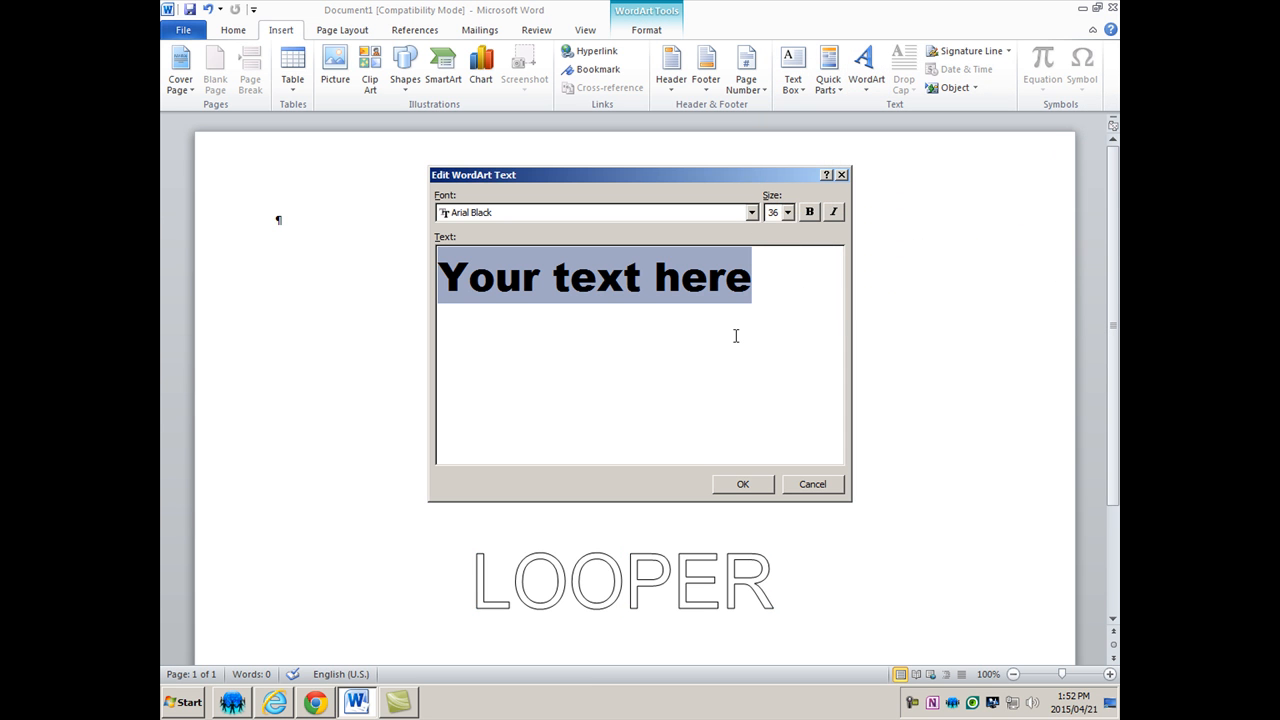
{"action": "type", "text": "Bruce"}
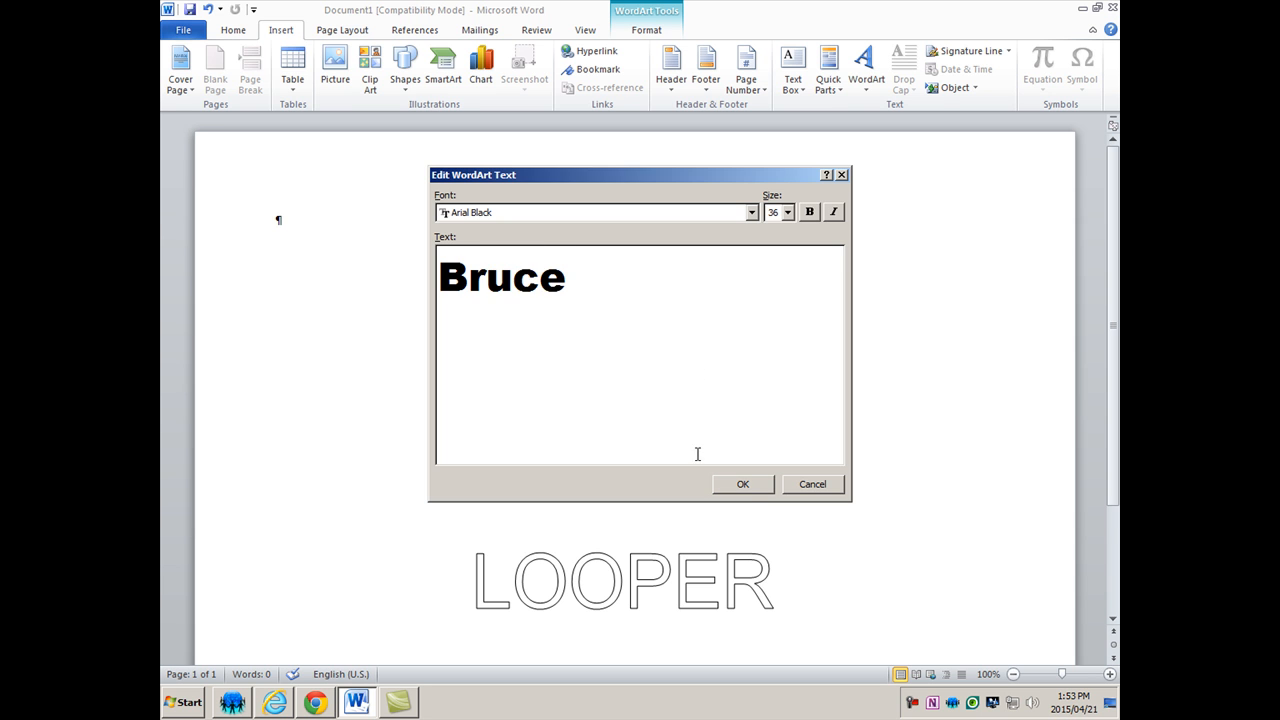
{"action": "left_click", "coordinate": [741, 484]}
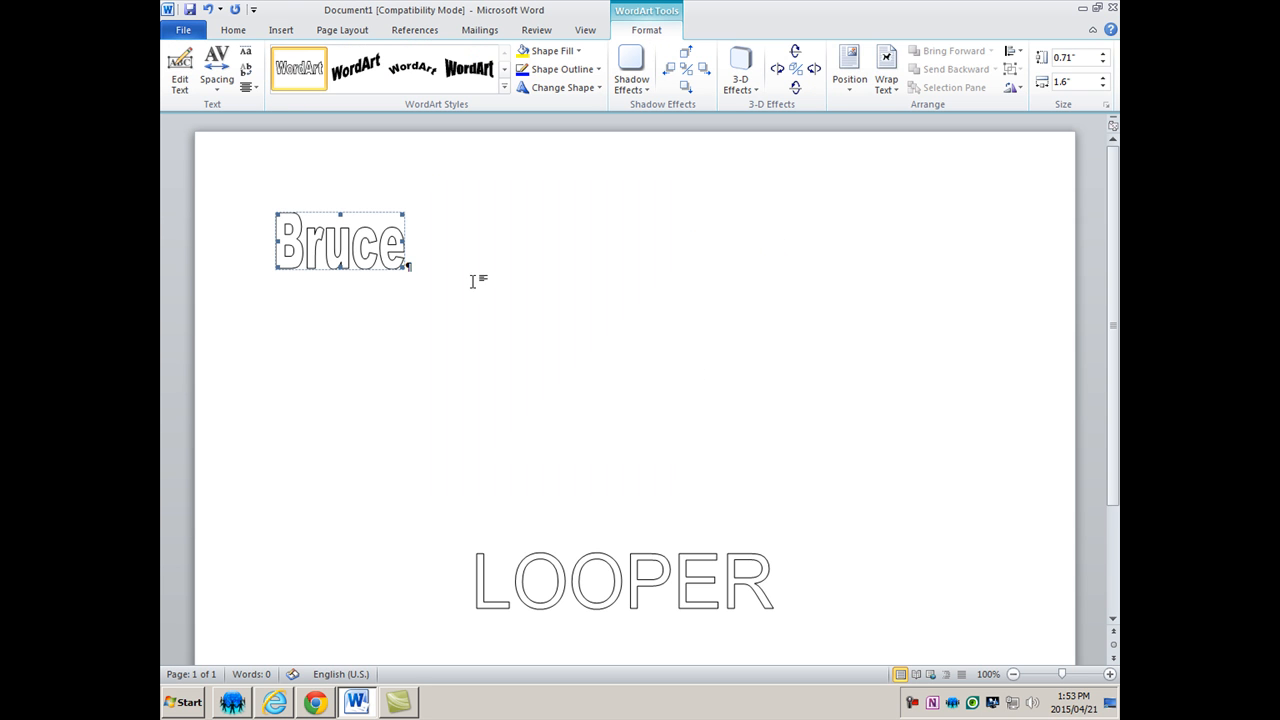
{"action": "left_click", "coordinate": [886, 80]}
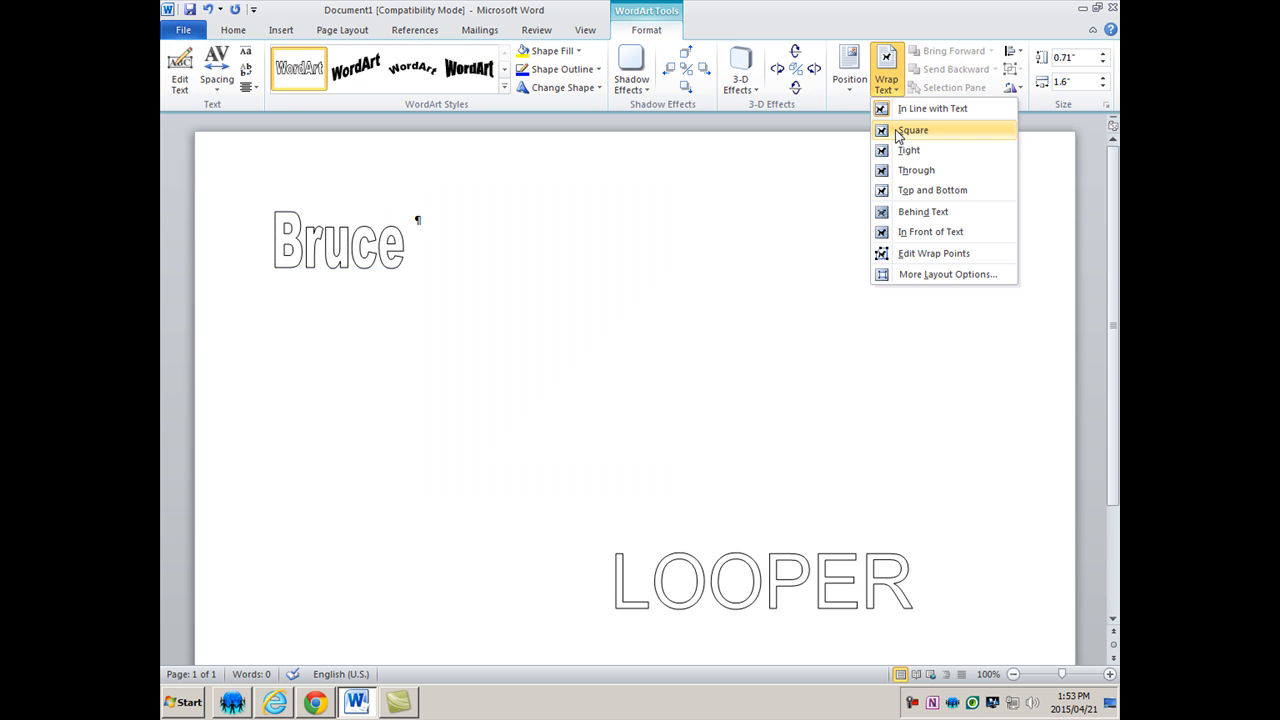
{"action": "left_click", "coordinate": [917, 232]}
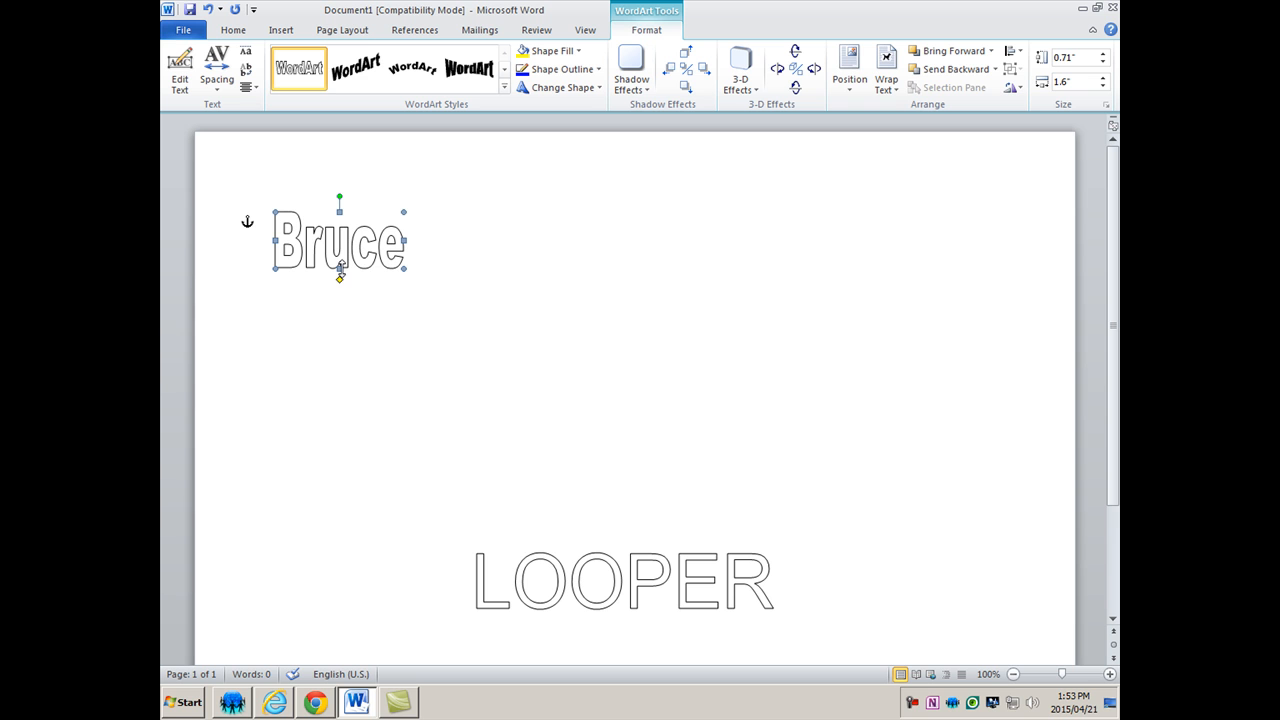
Reduce the Bruce WordArt's height to about 0.35" and place two copies of it across the top of the page
{"action": "left_click_drag", "start_coordinate": [340, 269], "coordinate": [340, 240]}
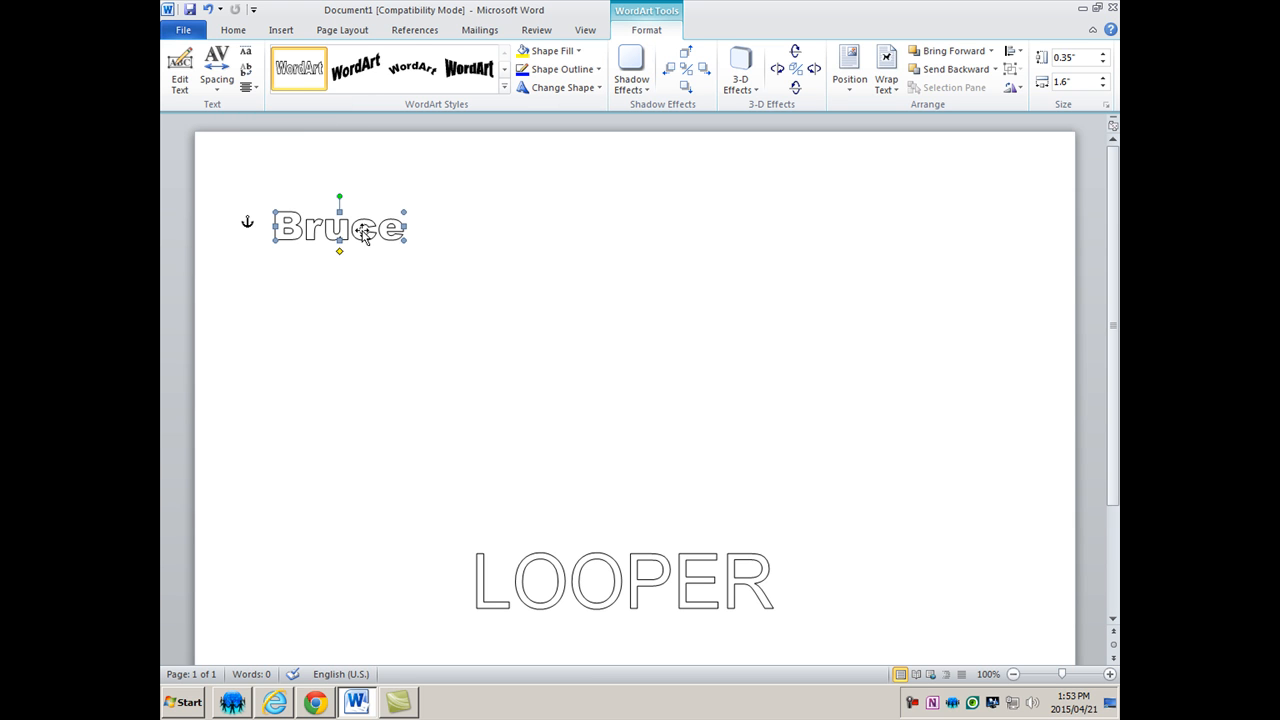
{"action": "left_click_drag", "start_coordinate": [366, 234], "coordinate": [950, 245], "text": "ctrl"}
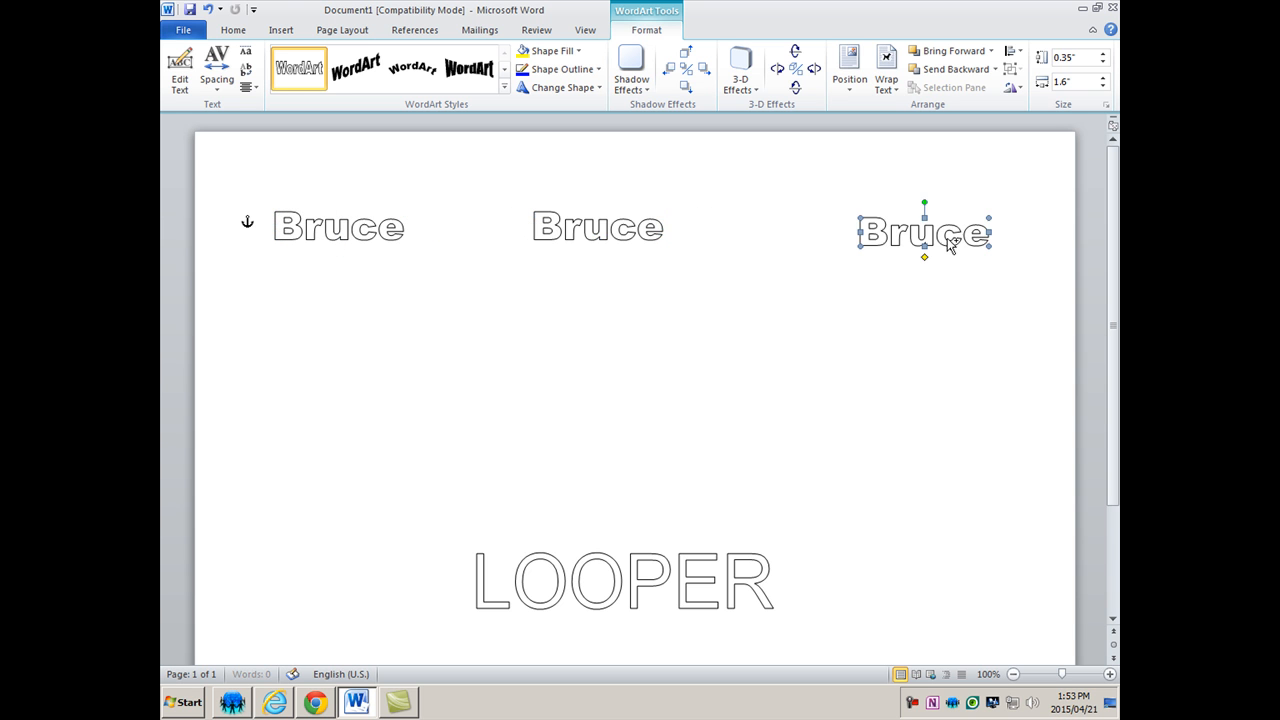
{"action": "left_click", "coordinate": [314, 250]}
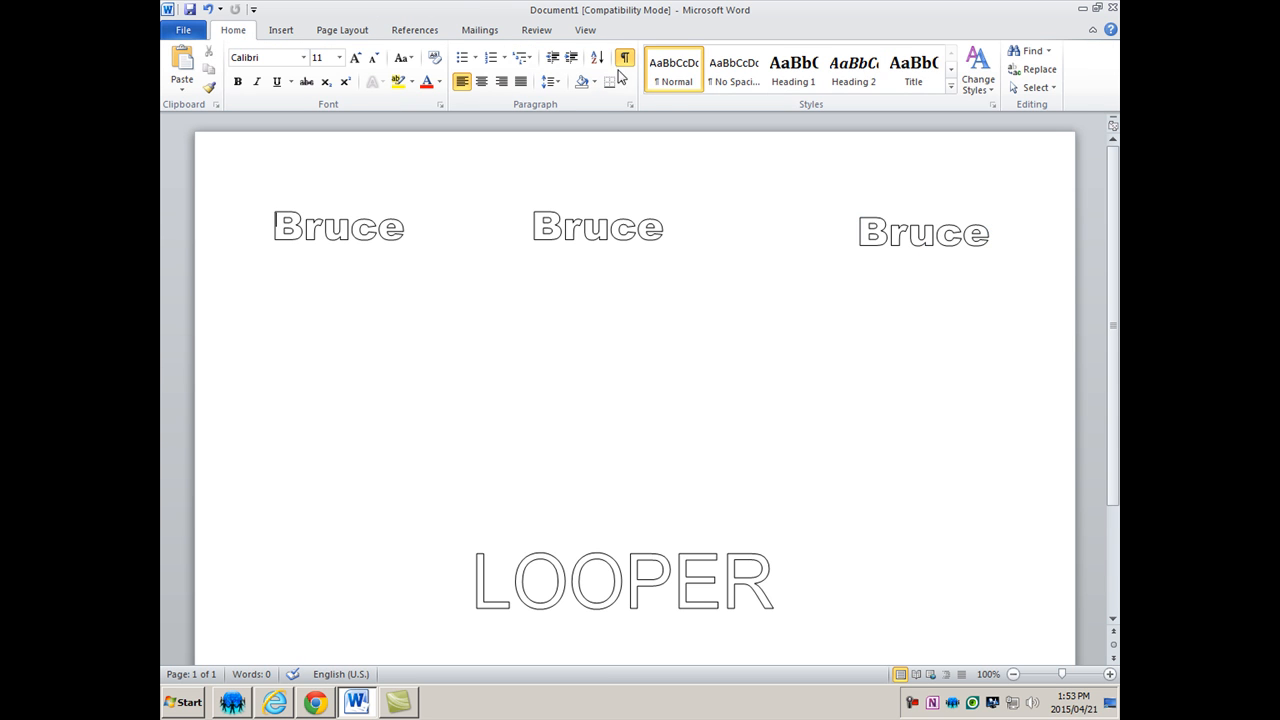
Insert a plain outlined WordArt reading "Willis" in Arial Black, size 36, and float it in front of text
{"action": "left_click", "coordinate": [281, 32]}
{"action": "left_click", "coordinate": [803, 92]}
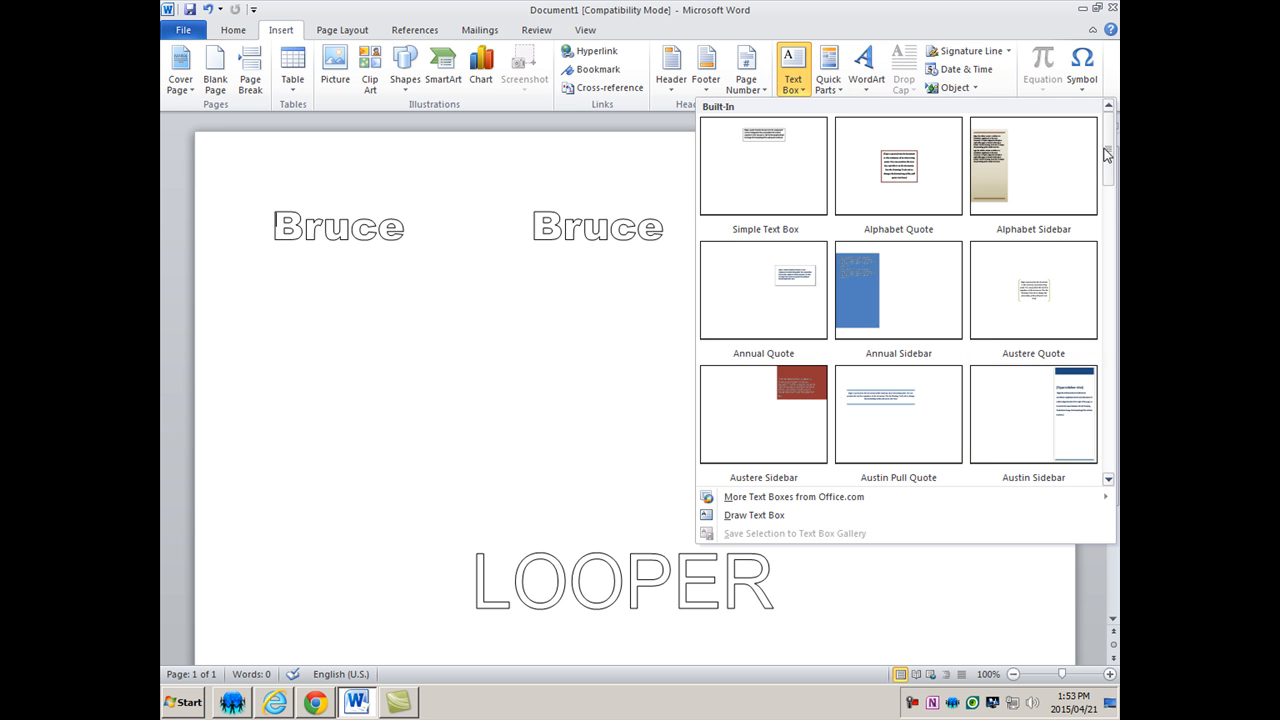
{"action": "key", "text": "Escape"}
{"action": "left_click", "coordinate": [868, 92]}
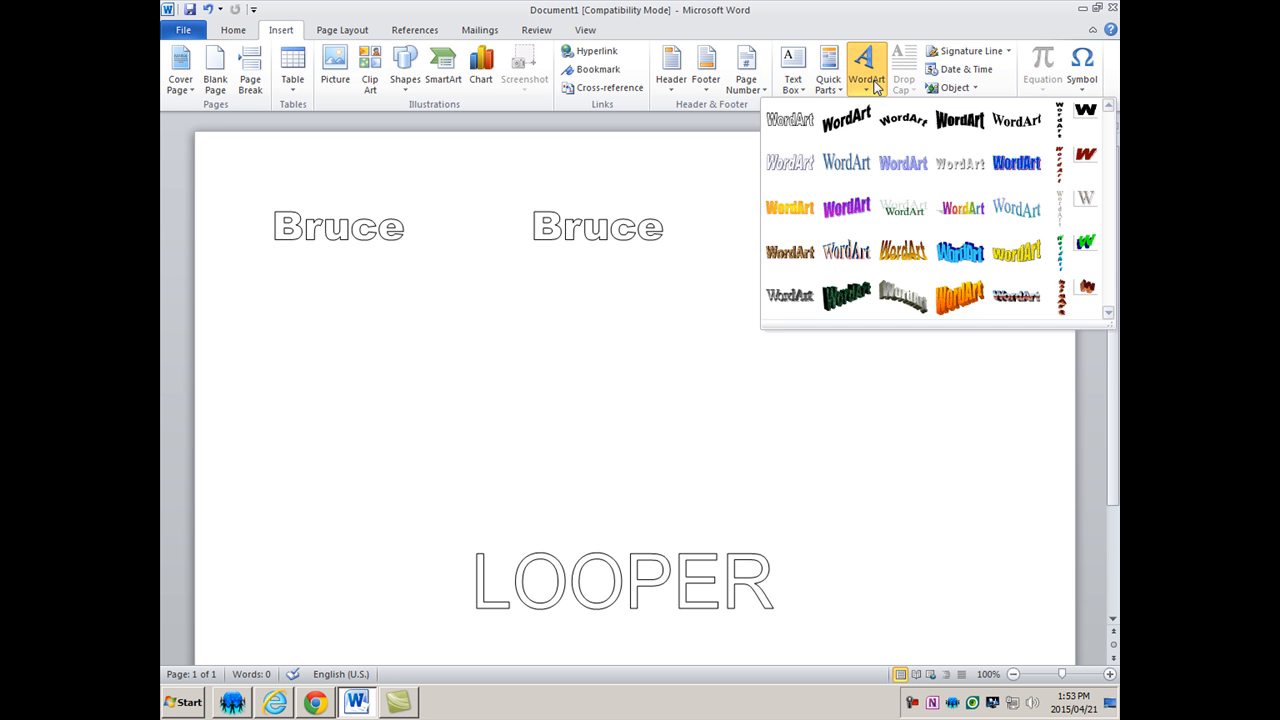
{"action": "left_click", "coordinate": [790, 121]}
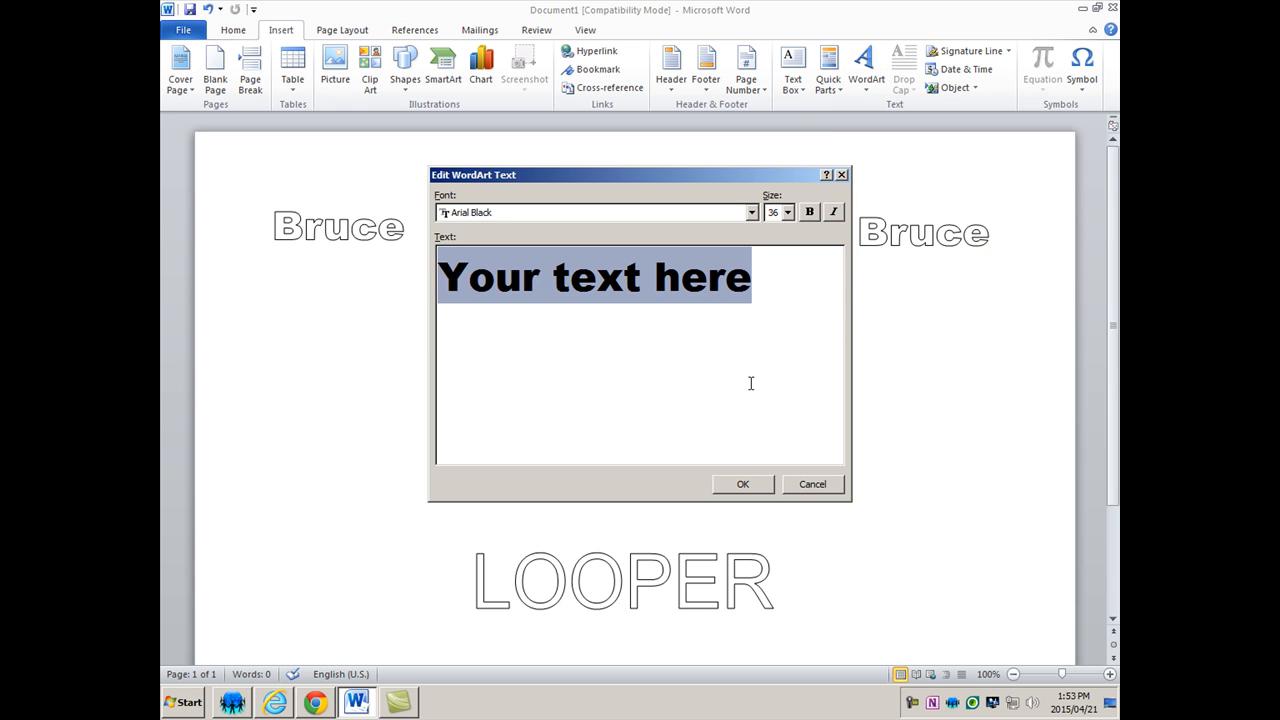
{"action": "type", "text": "Will"}
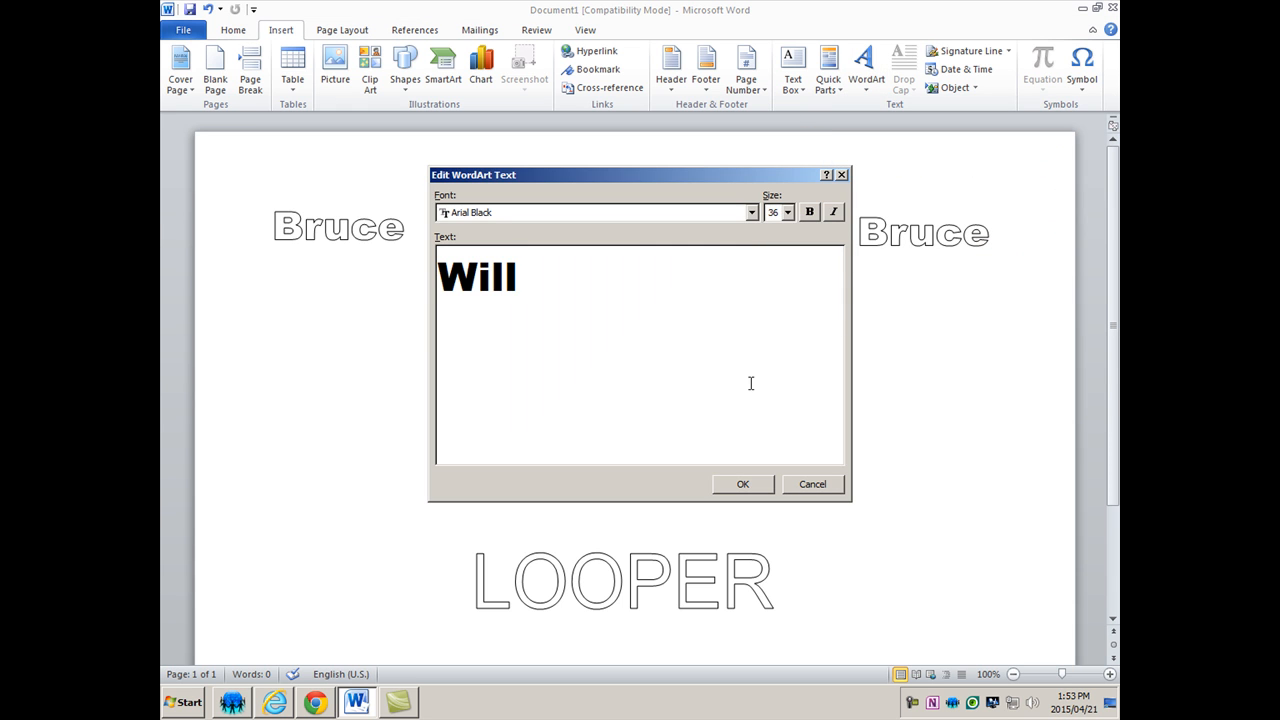
{"action": "type", "text": "is"}
{"action": "left_click", "coordinate": [746, 488]}
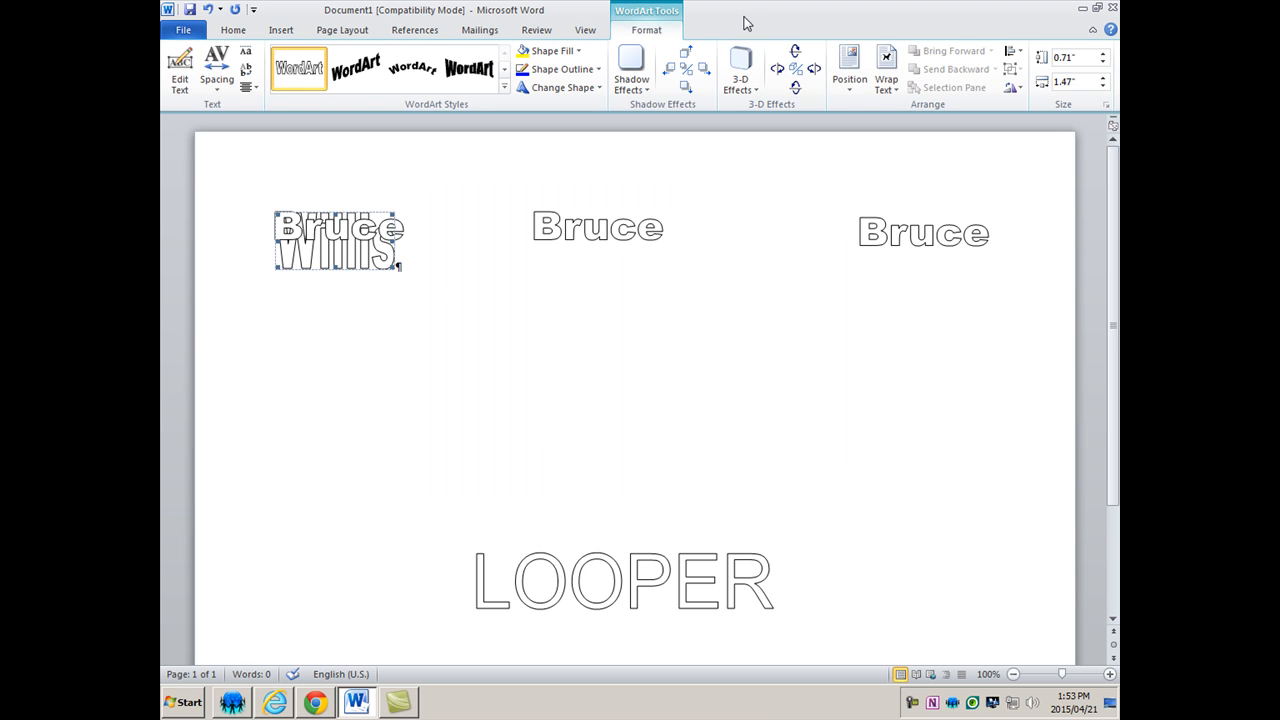
{"action": "left_click", "coordinate": [886, 72]}
{"action": "left_click", "coordinate": [928, 232]}
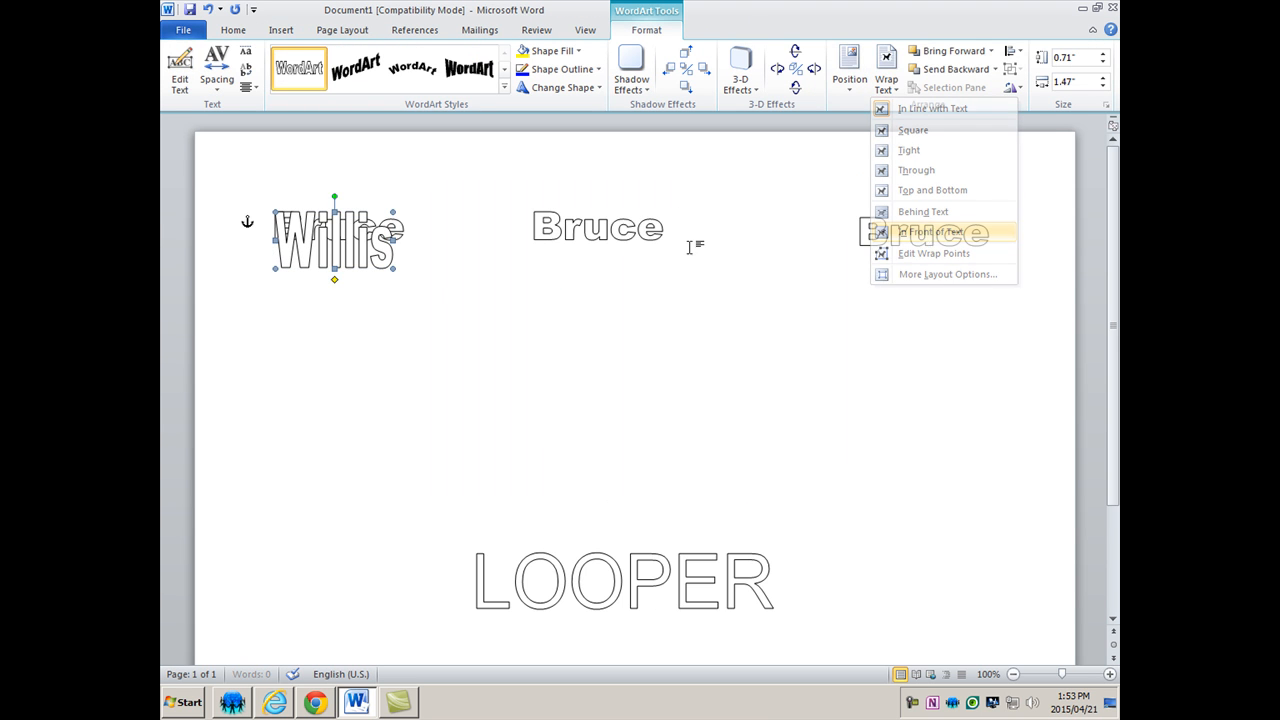
Enlarge the Willis WordArt to about 1.05" by 2.2" beneath the first Bruce, and place copies beneath the other two
{"action": "left_click_drag", "start_coordinate": [337, 248], "coordinate": [388, 310]}
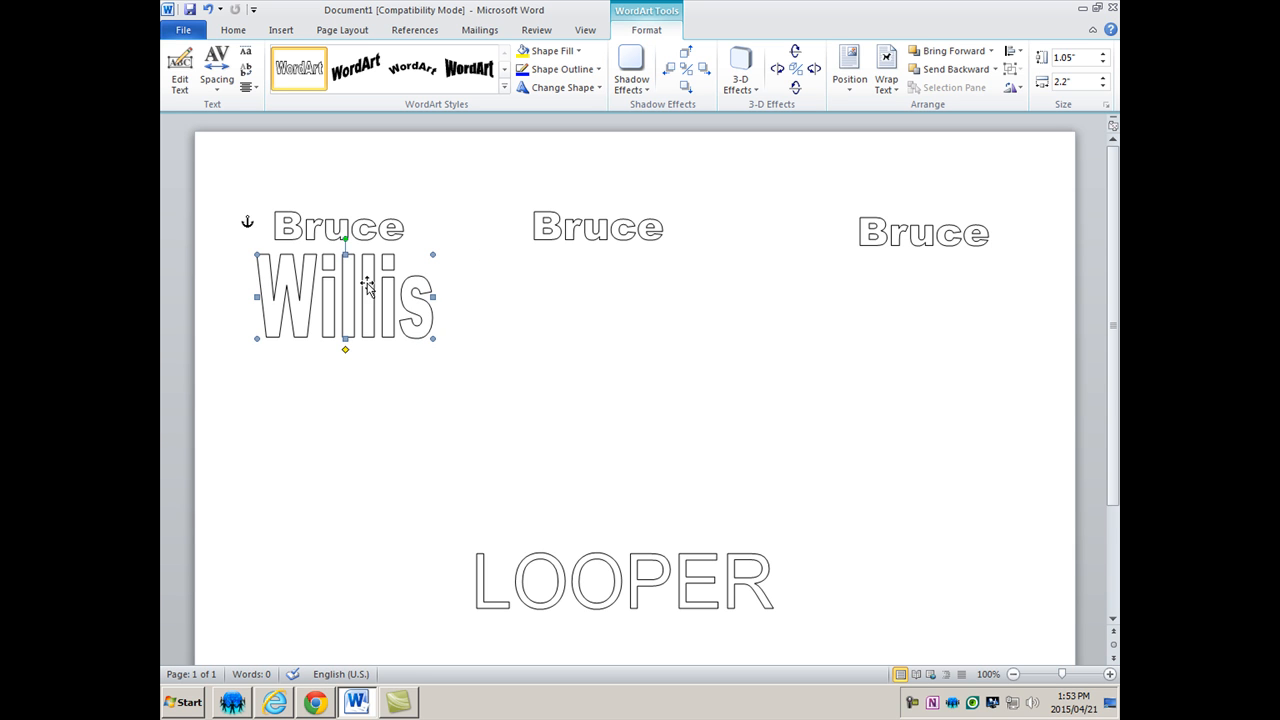
{"action": "left_click_drag", "start_coordinate": [410, 299], "coordinate": [975, 321]}
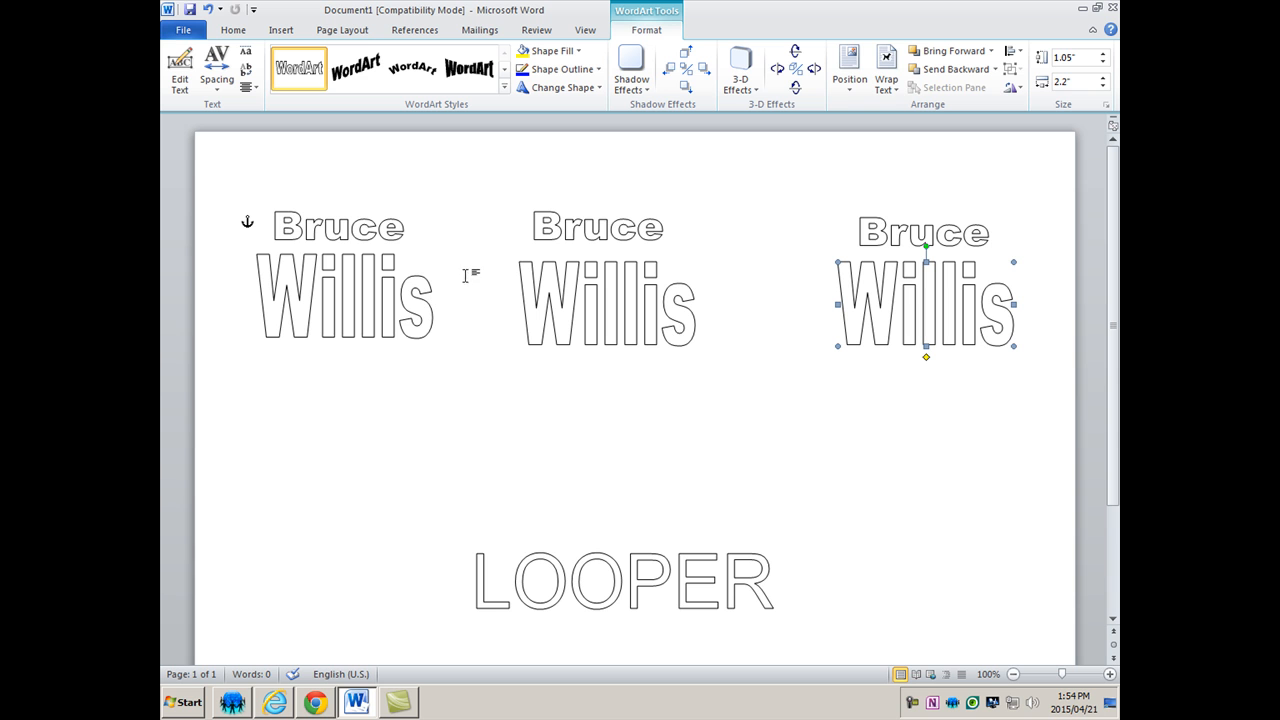
Change the text of the middle name block from Bruce Willis to "Joseph" above "Levitt"
{"action": "left_click", "coordinate": [590, 228]}
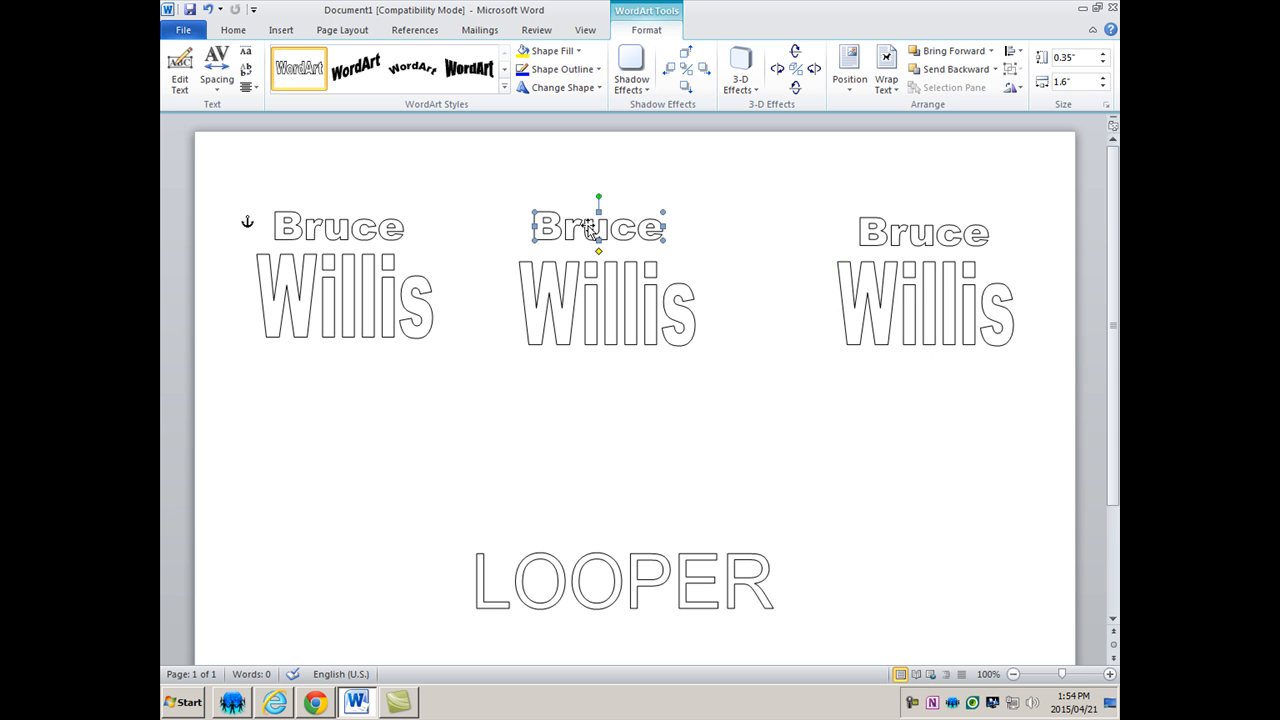
{"action": "left_click", "coordinate": [186, 89]}
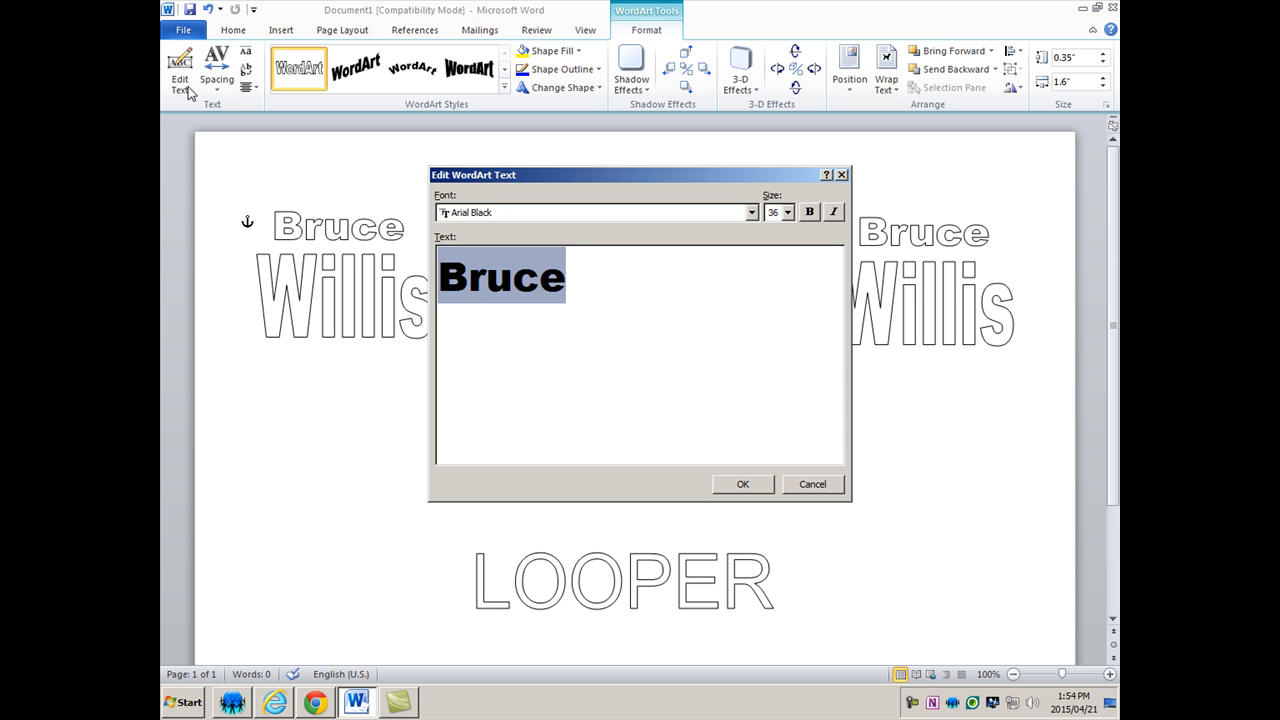
{"action": "type", "text": "Joseph"}
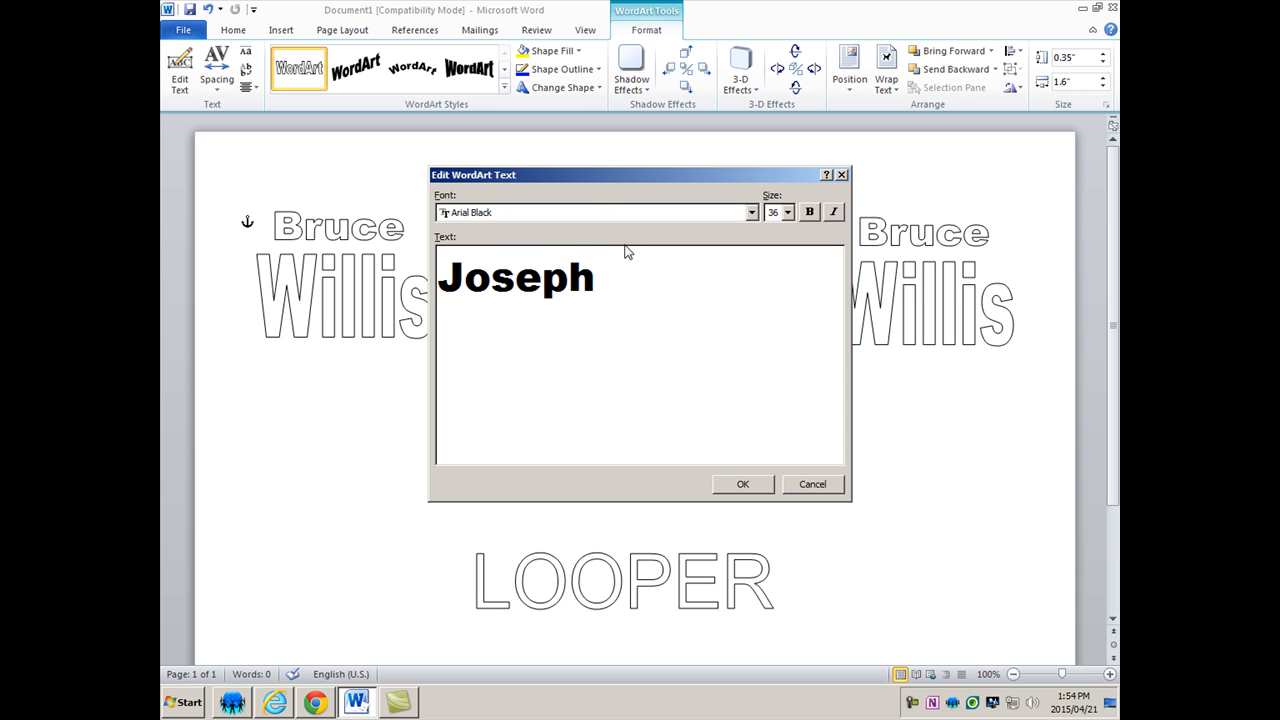
{"action": "left_click", "coordinate": [751, 485]}
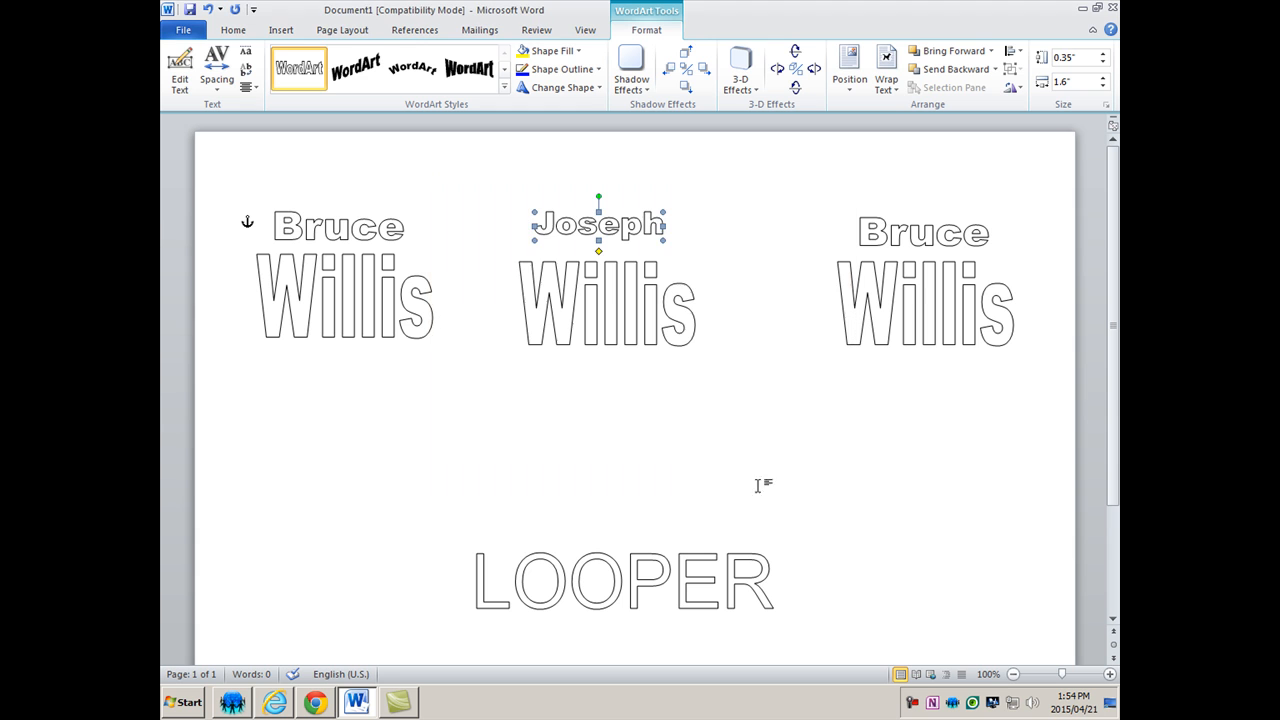
{"action": "left_click", "coordinate": [615, 288]}
{"action": "left_click", "coordinate": [180, 68]}
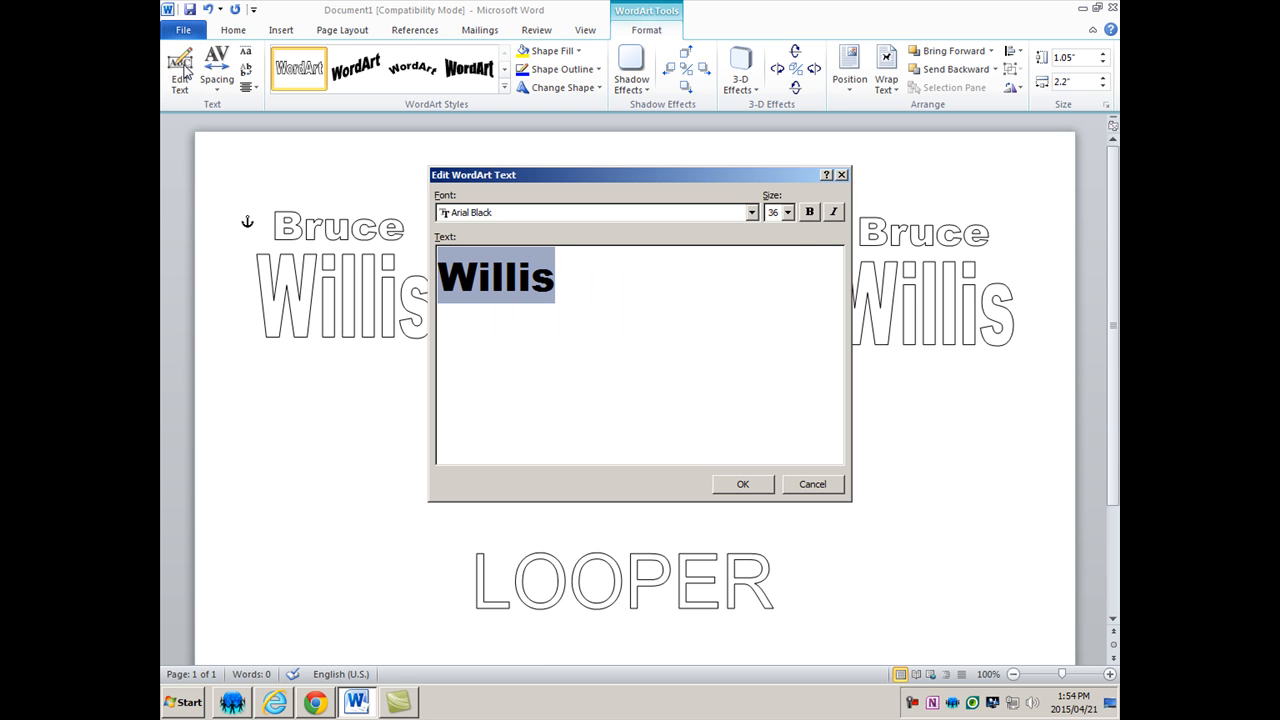
{"action": "type", "text": "Levitt"}
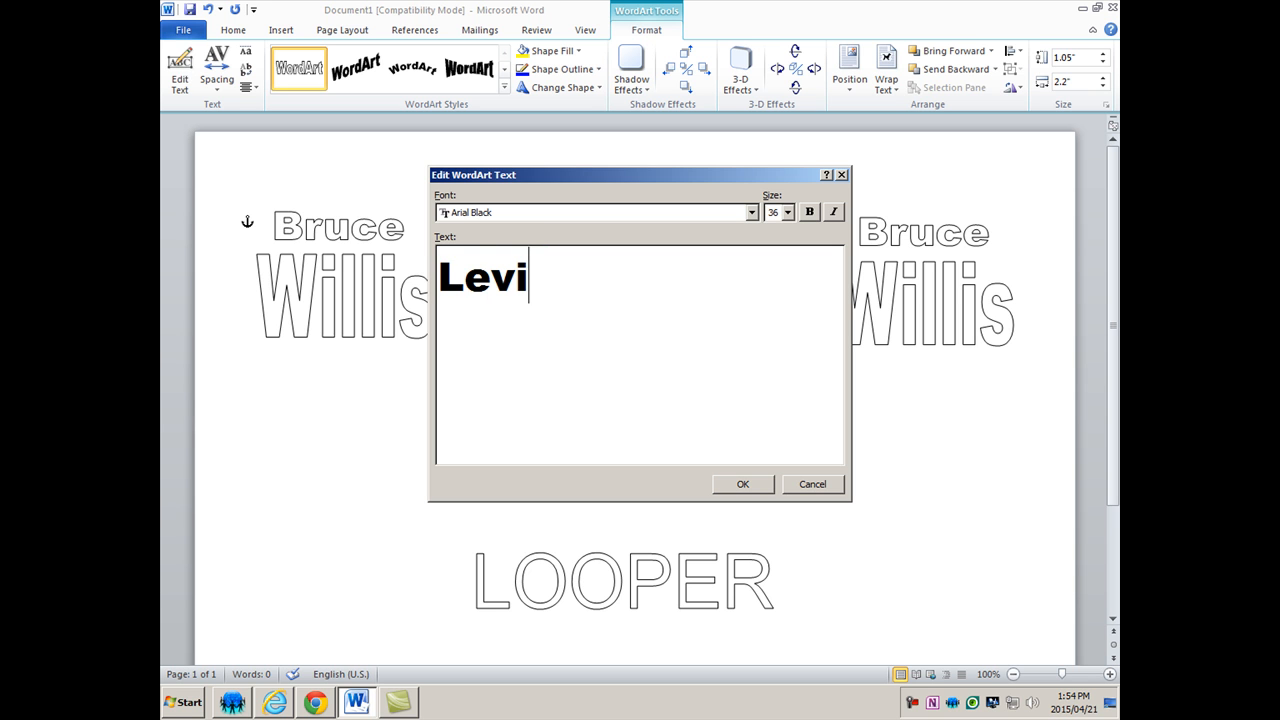
{"action": "left_click", "coordinate": [743, 484]}
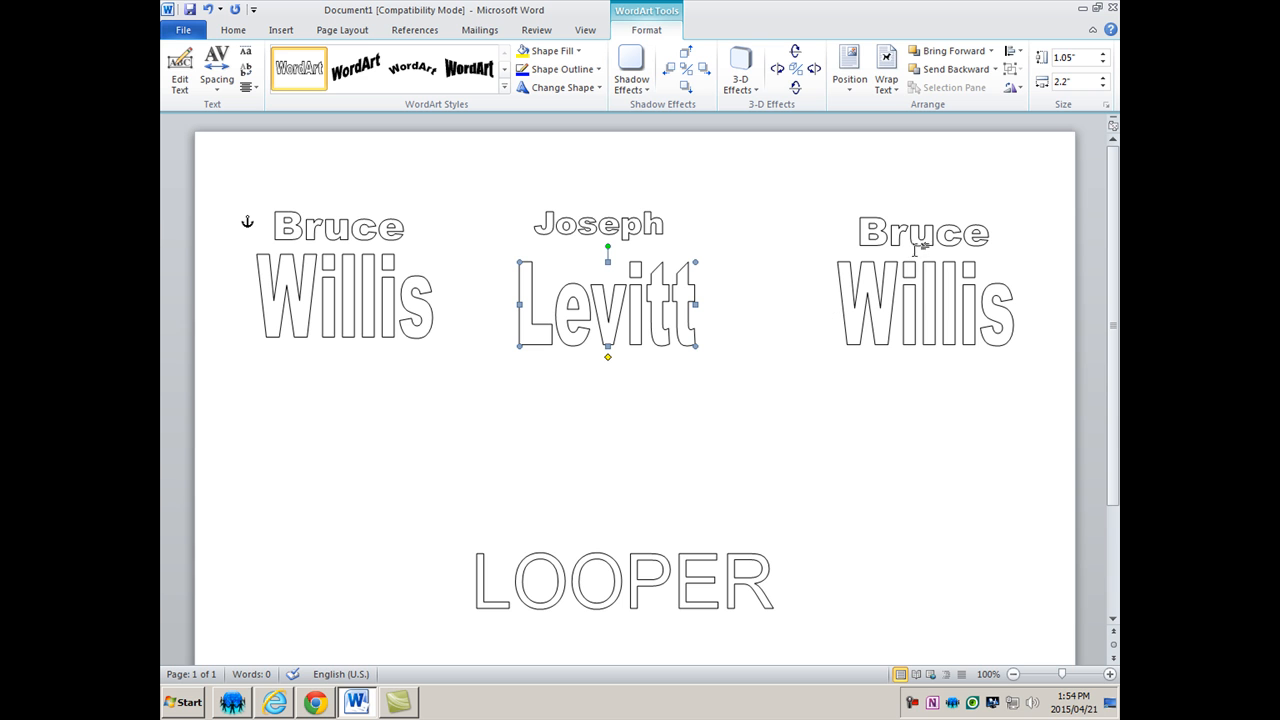
Change the text of the third name block from Bruce Willis to "Emily" above "Blunt"
{"action": "left_click", "coordinate": [958, 220]}
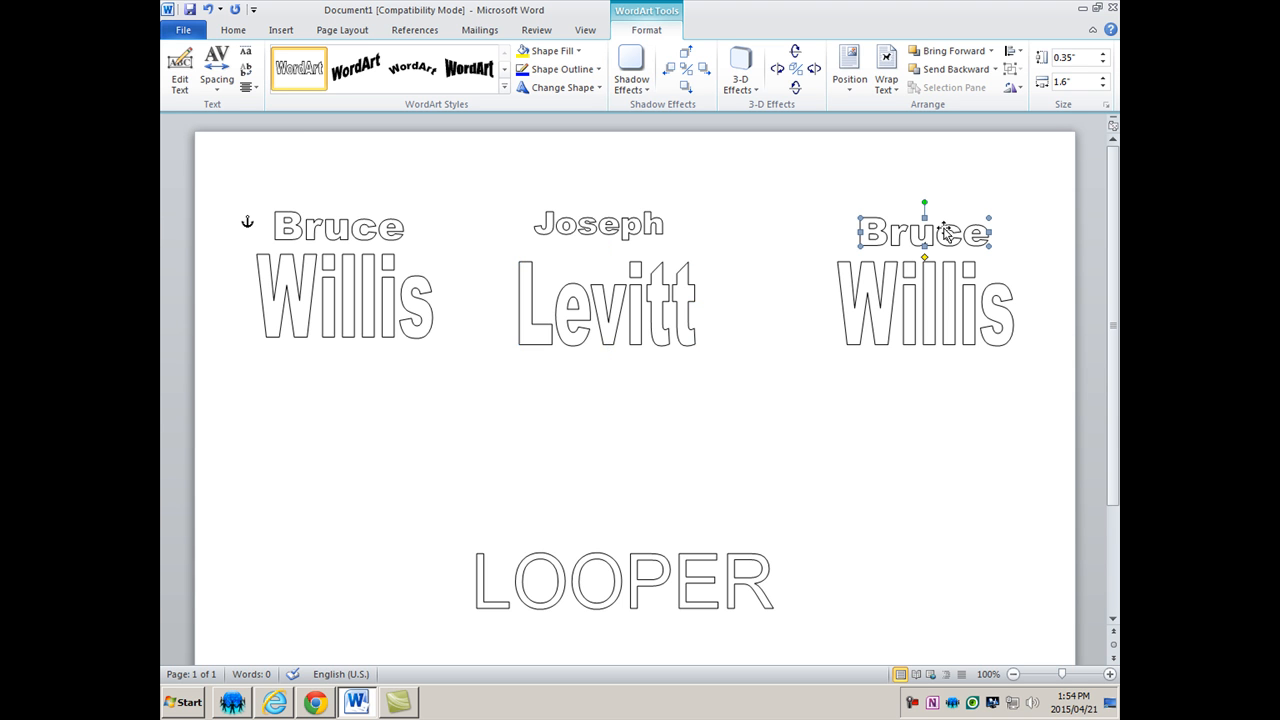
{"action": "left_click", "coordinate": [180, 72]}
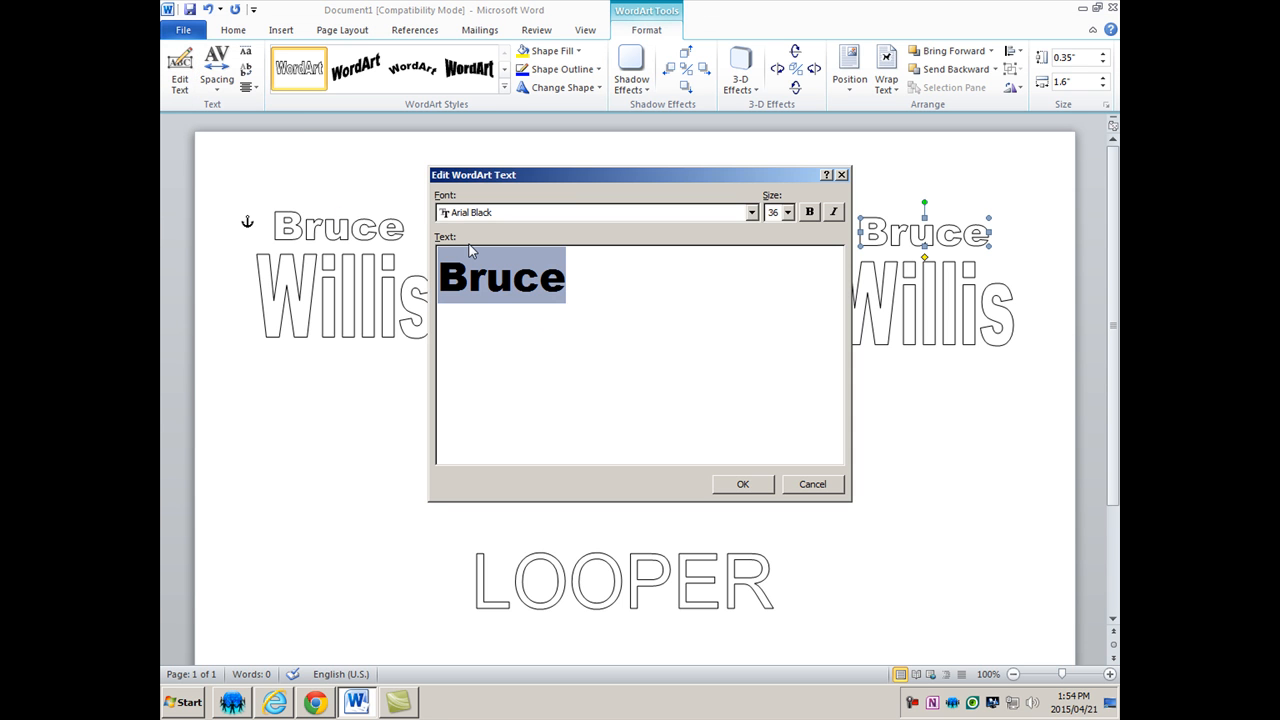
{"action": "type", "text": "Emily"}
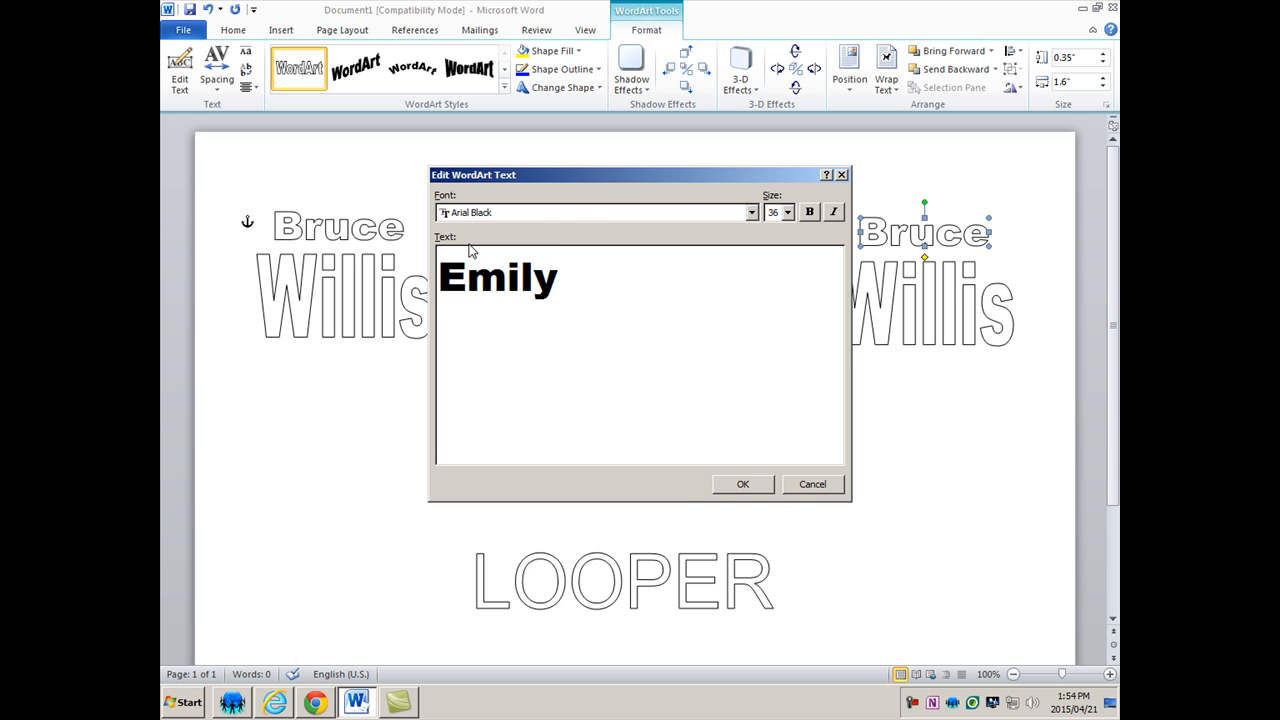
{"action": "left_click", "coordinate": [720, 486]}
{"action": "left_click", "coordinate": [926, 312]}
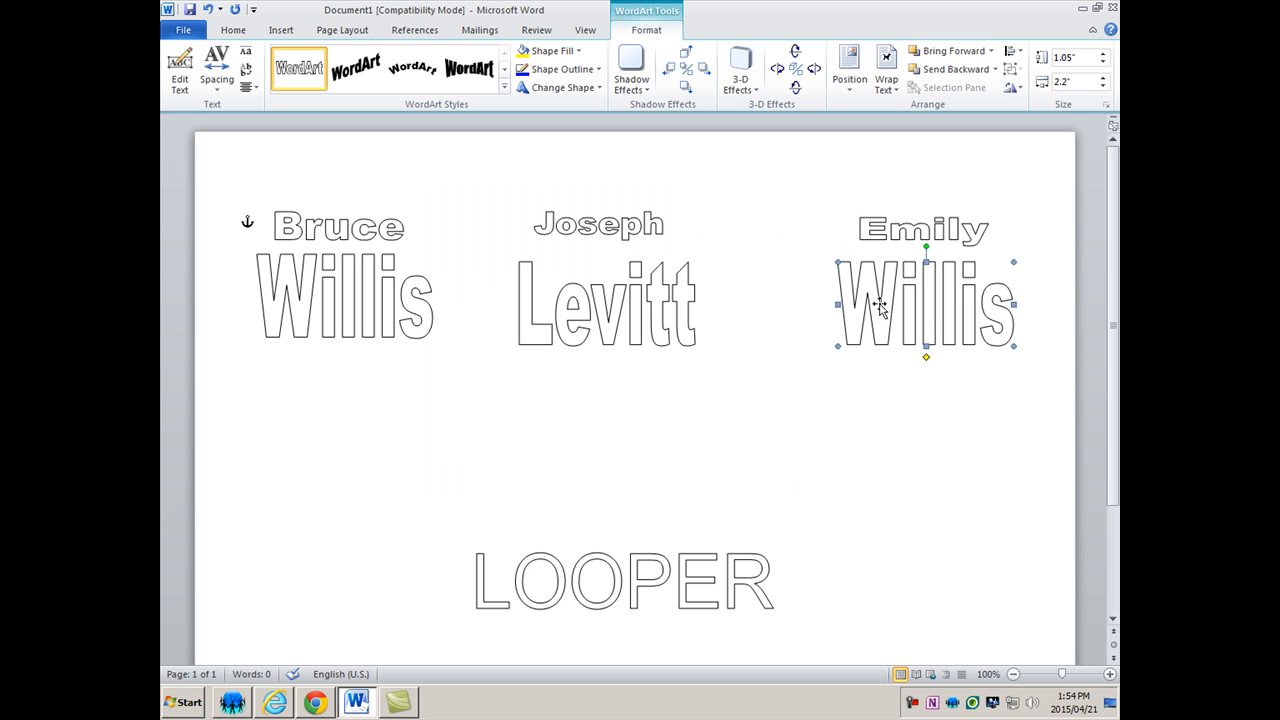
{"action": "left_click", "coordinate": [187, 77]}
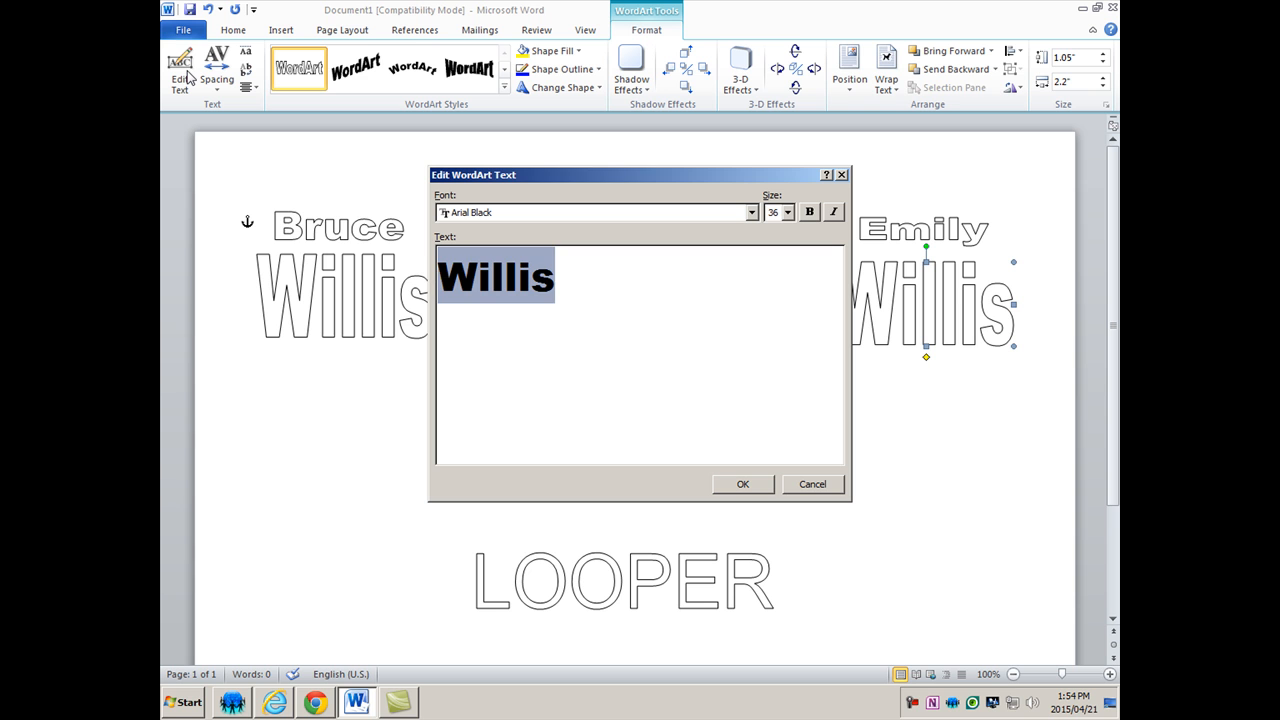
{"action": "type", "text": "Blunt"}
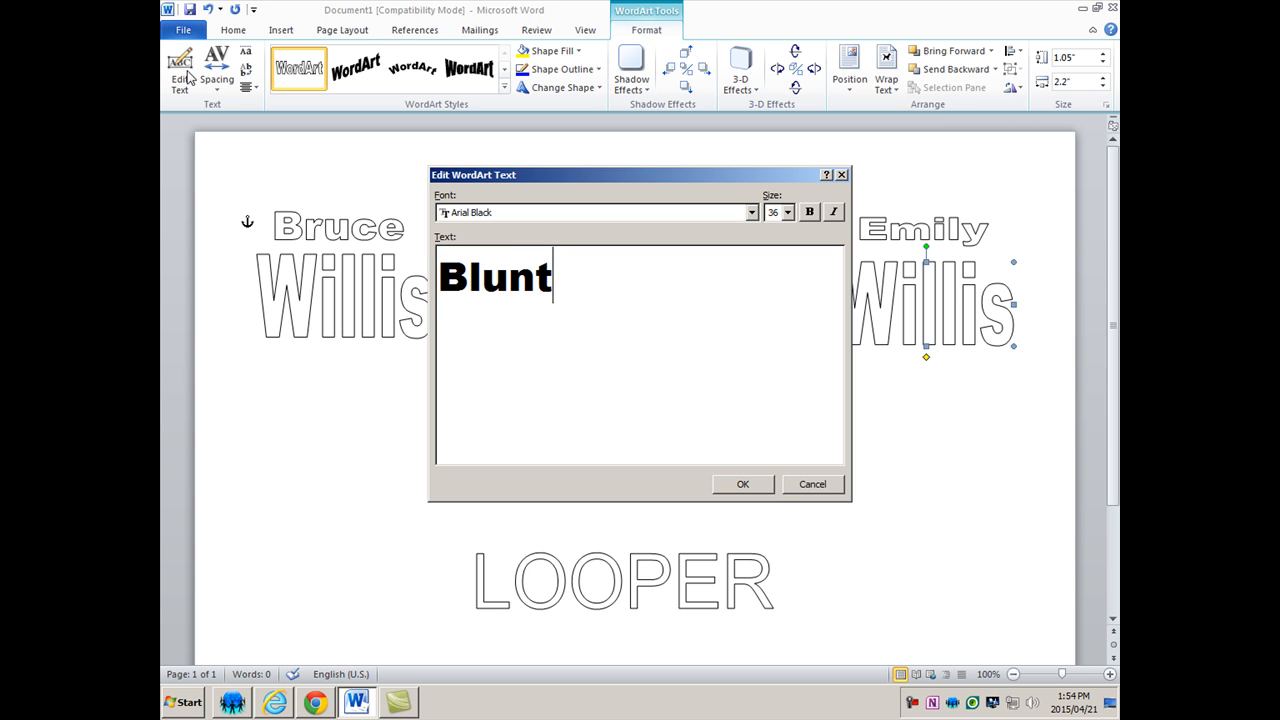
{"action": "left_click", "coordinate": [743, 484]}
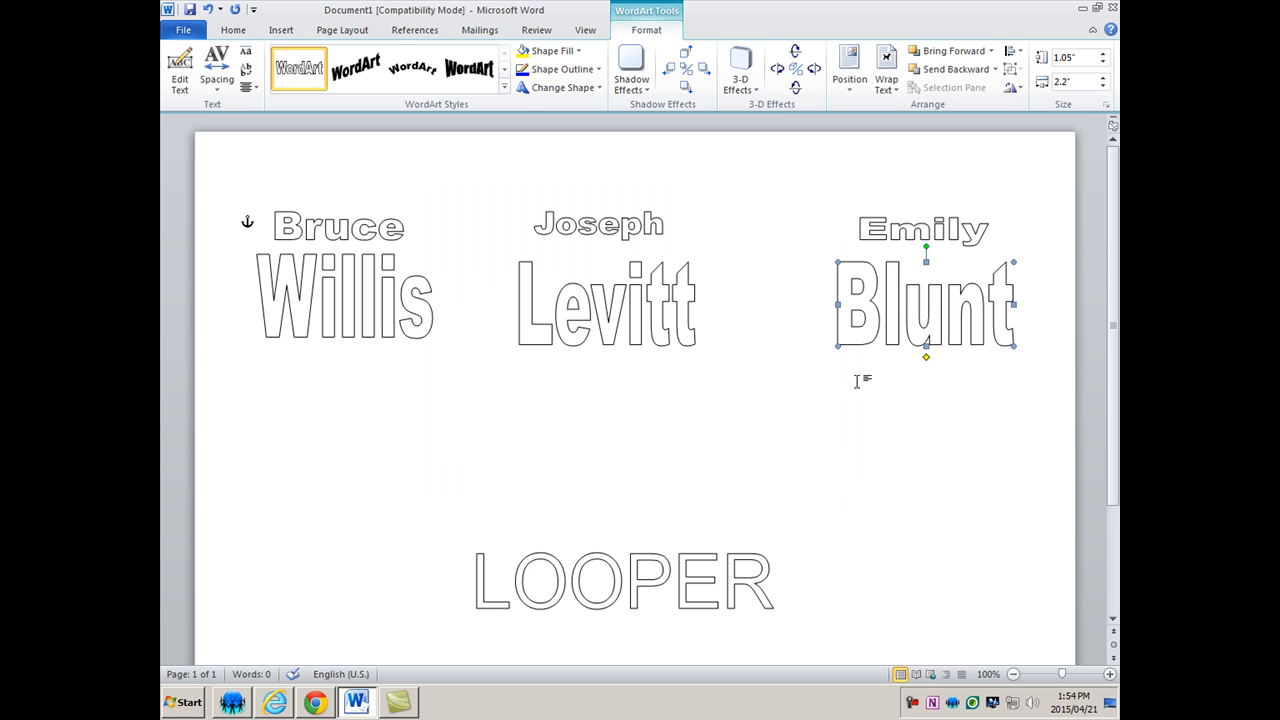
Center the Emily and Blunt WordArt objects horizontally relative to each other
{"action": "left_click", "coordinate": [925, 232]}
{"action": "left_click", "coordinate": [938, 307], "text": "shift"}
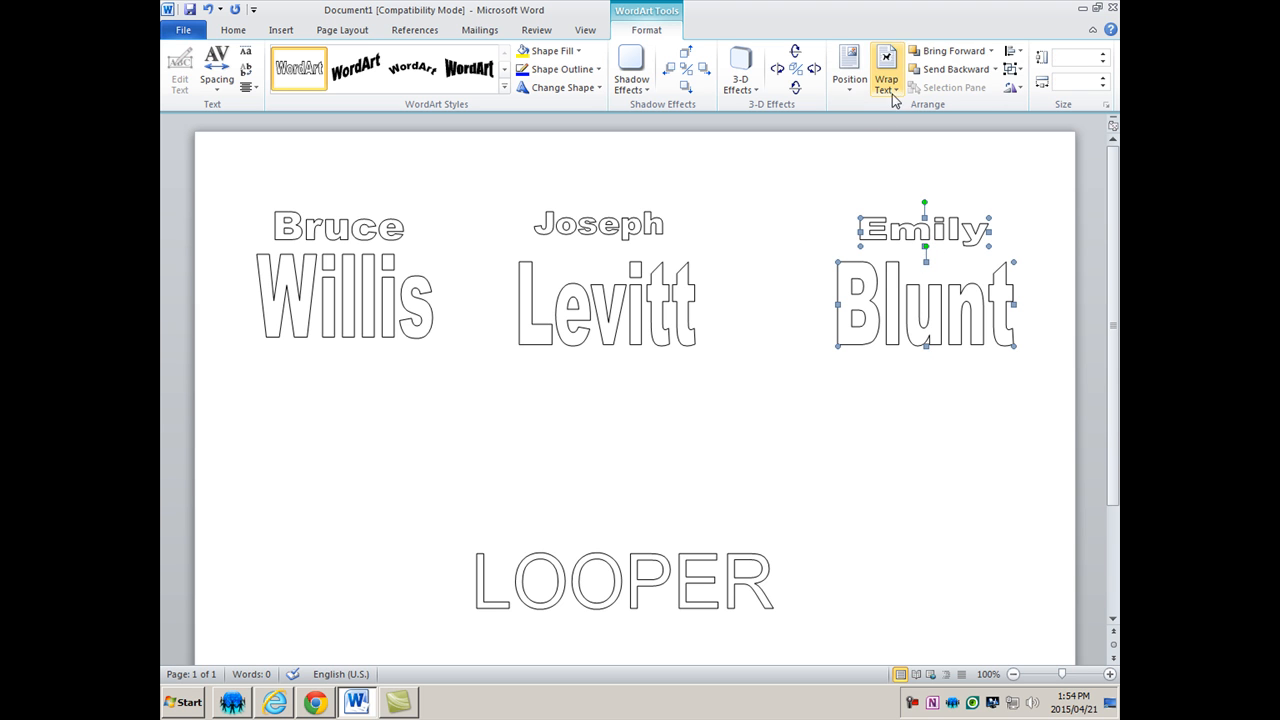
{"action": "left_click", "coordinate": [1015, 51]}
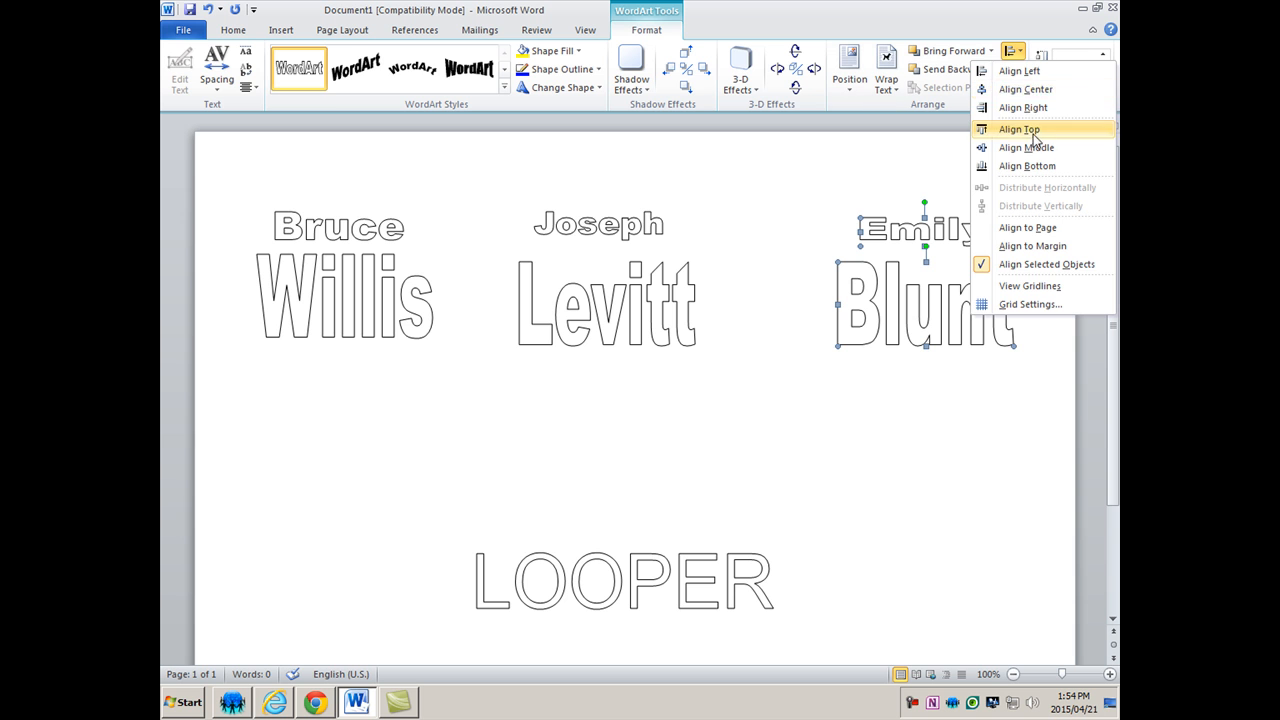
{"action": "left_click", "coordinate": [1028, 90]}
{"action": "left_click", "coordinate": [986, 449]}
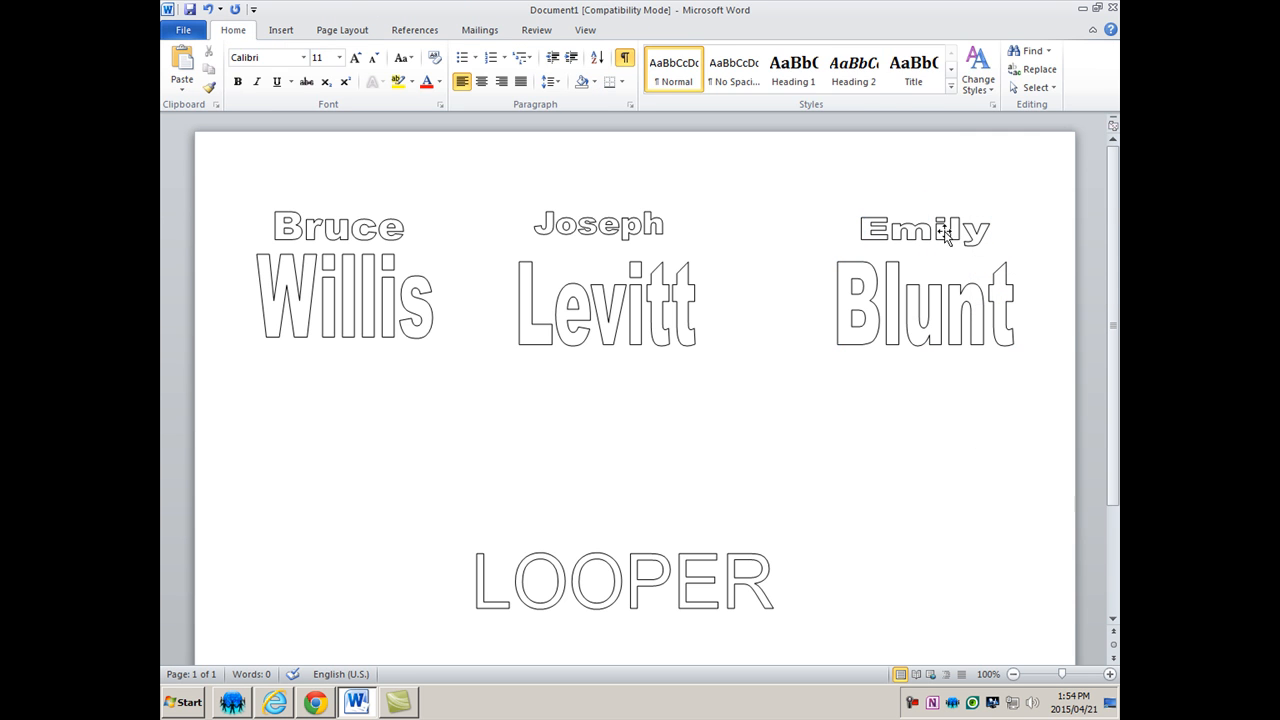
Repeat the center alignment for the Joseph and Levitt pair and for the Bruce and Willis pair
{"action": "left_click", "coordinate": [944, 231]}
{"action": "left_click", "coordinate": [583, 233]}
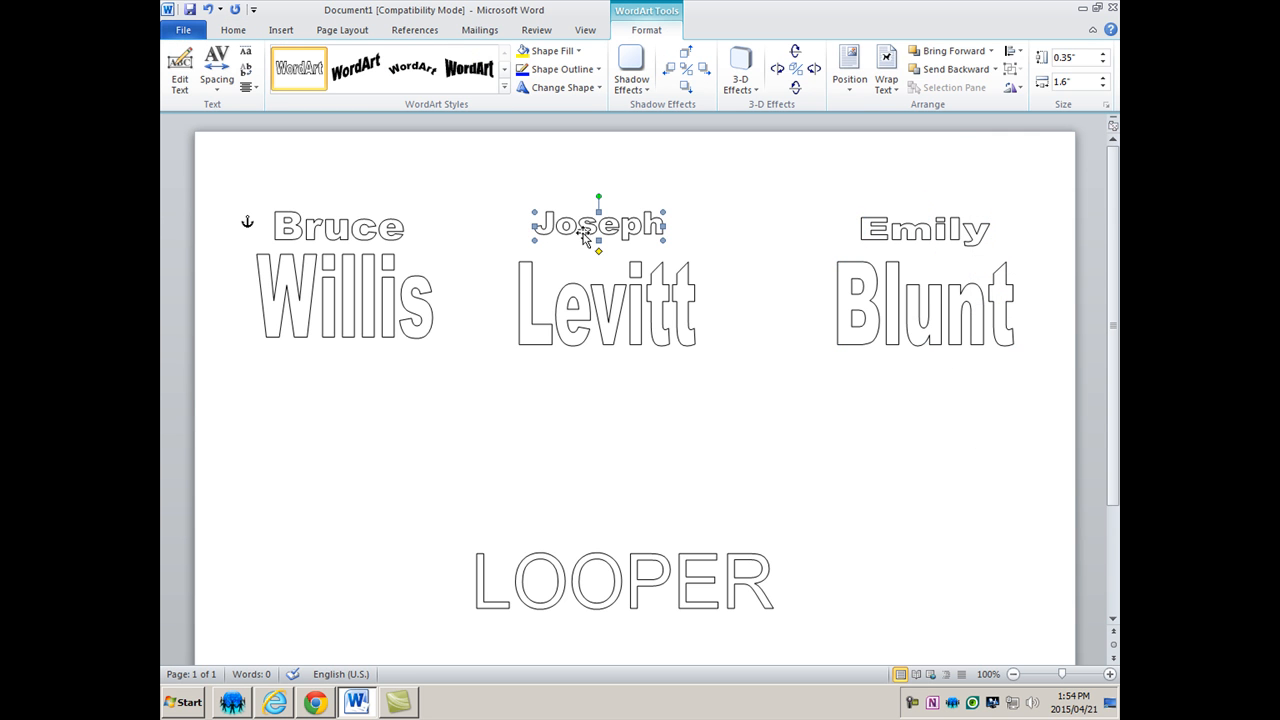
{"action": "left_click", "coordinate": [608, 310], "text": "shift"}
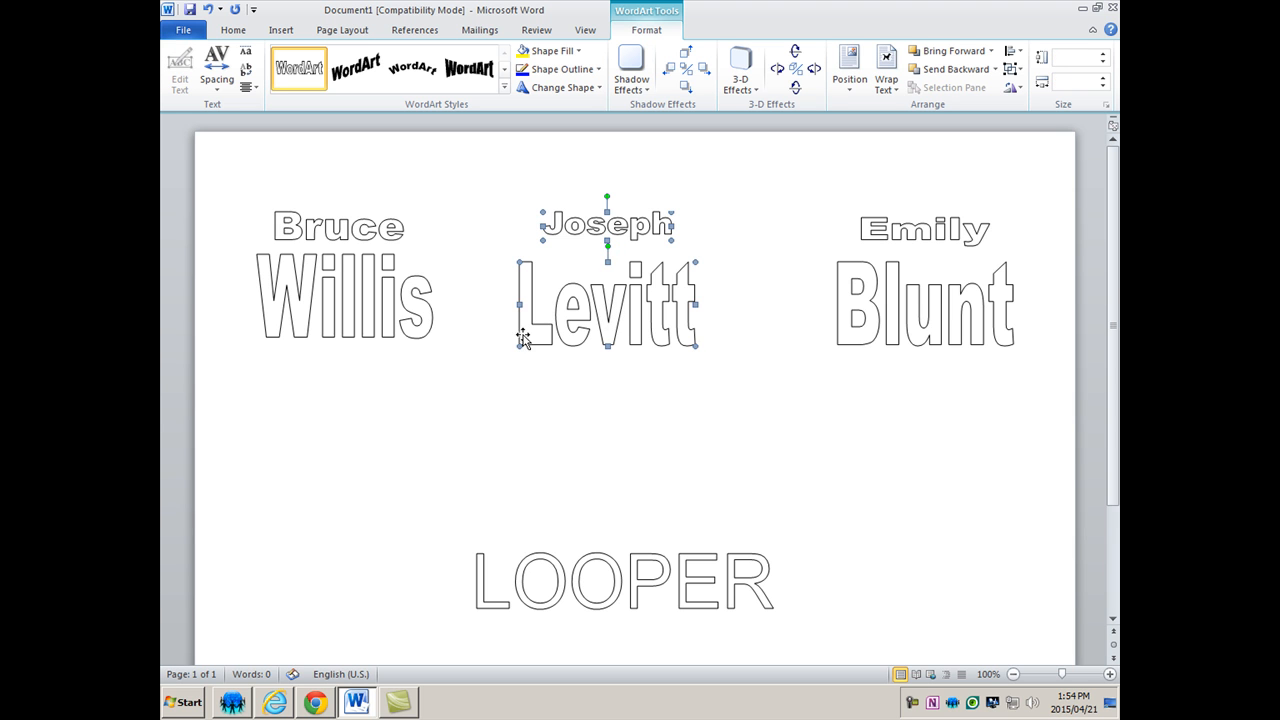
{"action": "left_click", "coordinate": [364, 236]}
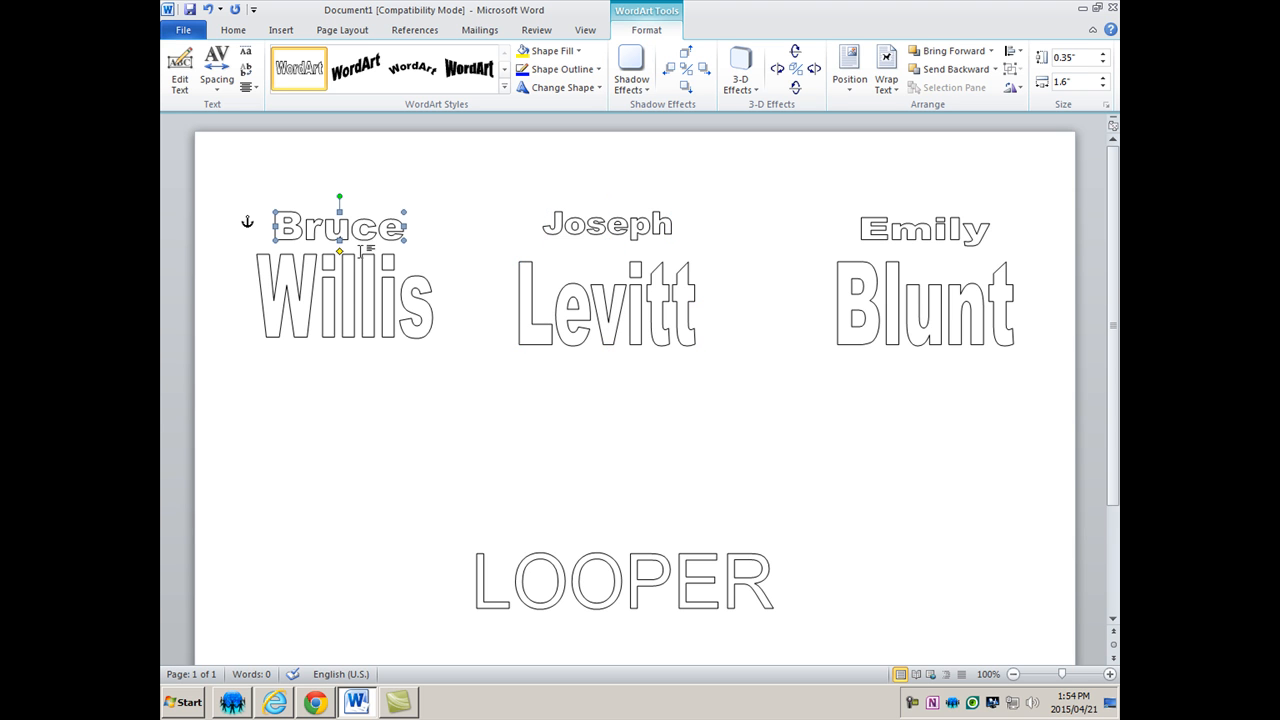
{"action": "left_click", "coordinate": [354, 268], "text": "shift"}
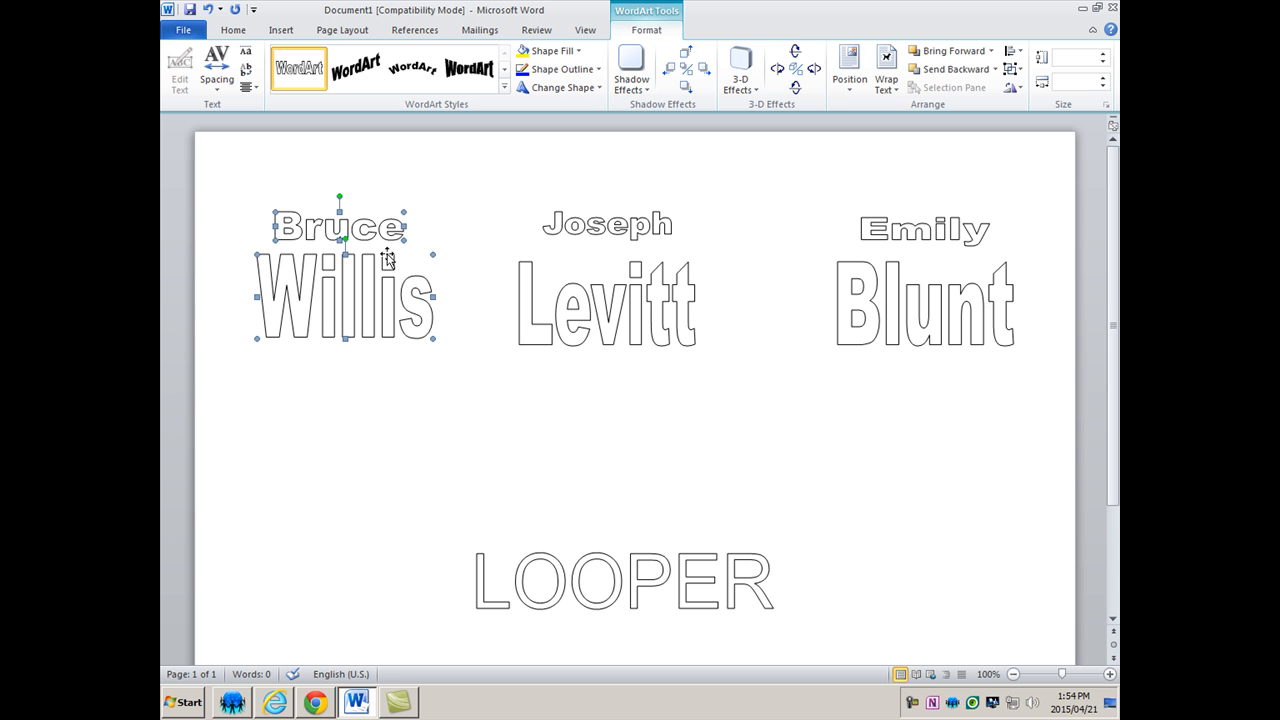
{"action": "key", "text": "F4"}
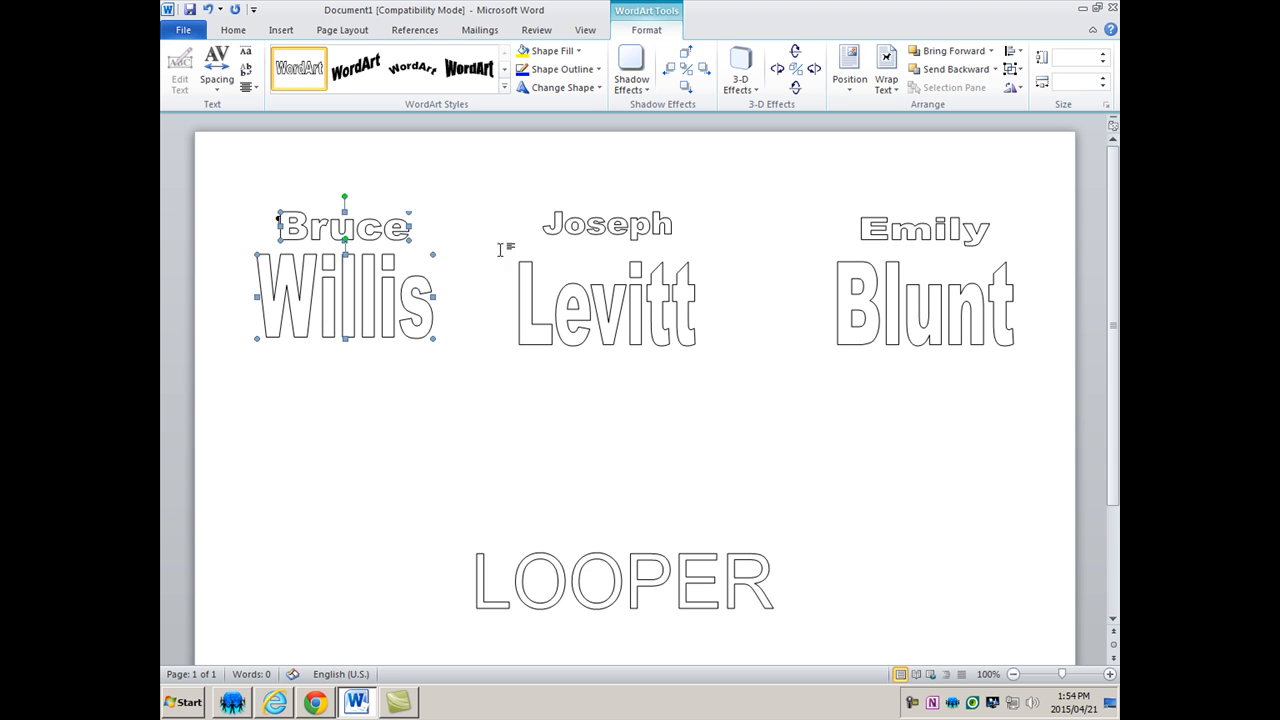
Align the three surname WordArt objects, Willis, Levitt and Blunt, along their top edges
{"action": "left_click", "coordinate": [638, 300]}
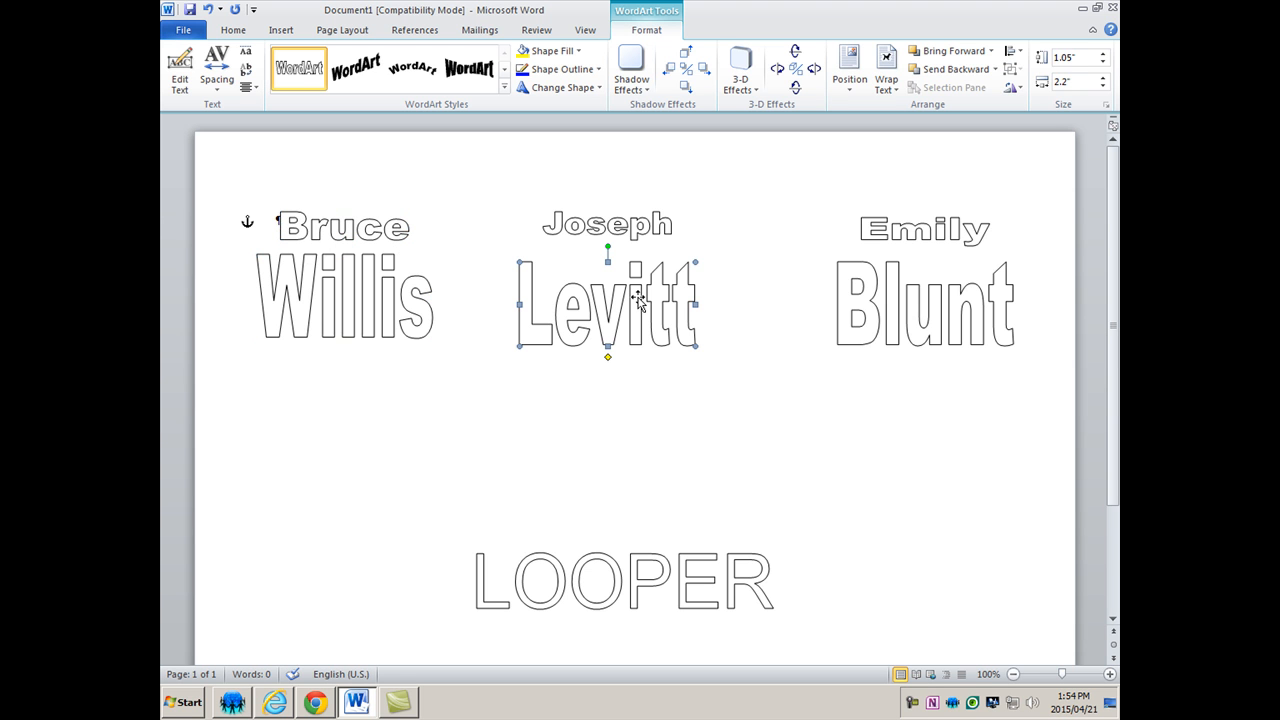
{"action": "left_click", "coordinate": [391, 289], "text": "shift"}
{"action": "left_click", "coordinate": [860, 300], "text": "shift"}
{"action": "left_click", "coordinate": [1022, 52]}
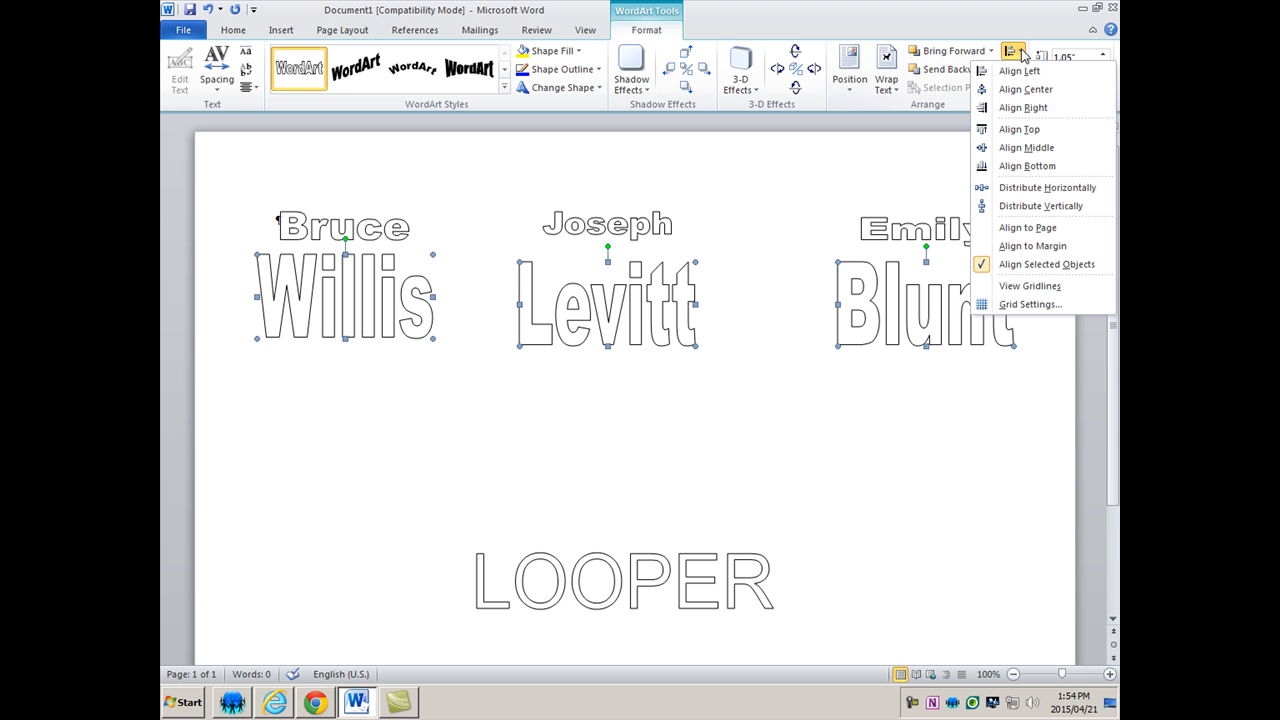
{"action": "left_click", "coordinate": [1022, 129]}
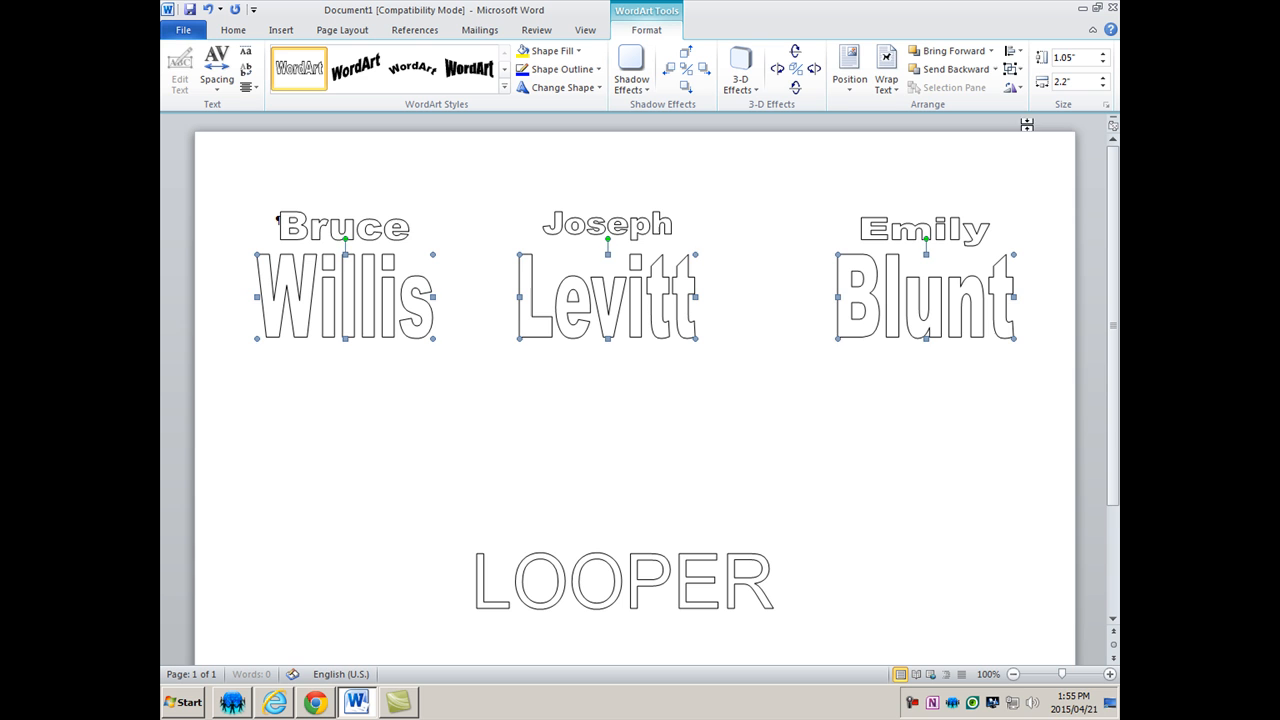
Align the three first-name WordArt objects, Bruce, Joseph and Emily, along their bottom edges
{"action": "left_click", "coordinate": [397, 242]}
{"action": "left_click", "coordinate": [608, 224], "text": "shift"}
{"action": "left_click", "coordinate": [857, 224], "text": "shift"}
{"action": "left_click", "coordinate": [1013, 51]}
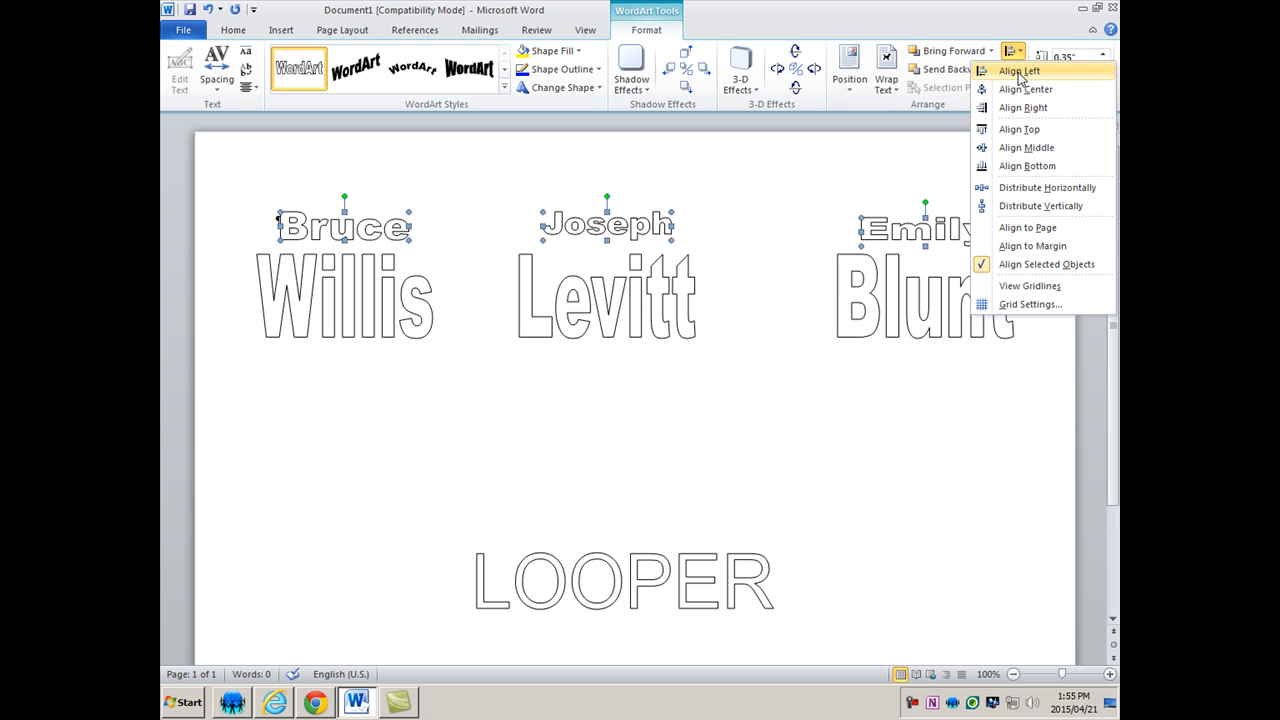
{"action": "left_click", "coordinate": [1027, 166]}
{"action": "left_click", "coordinate": [930, 393]}
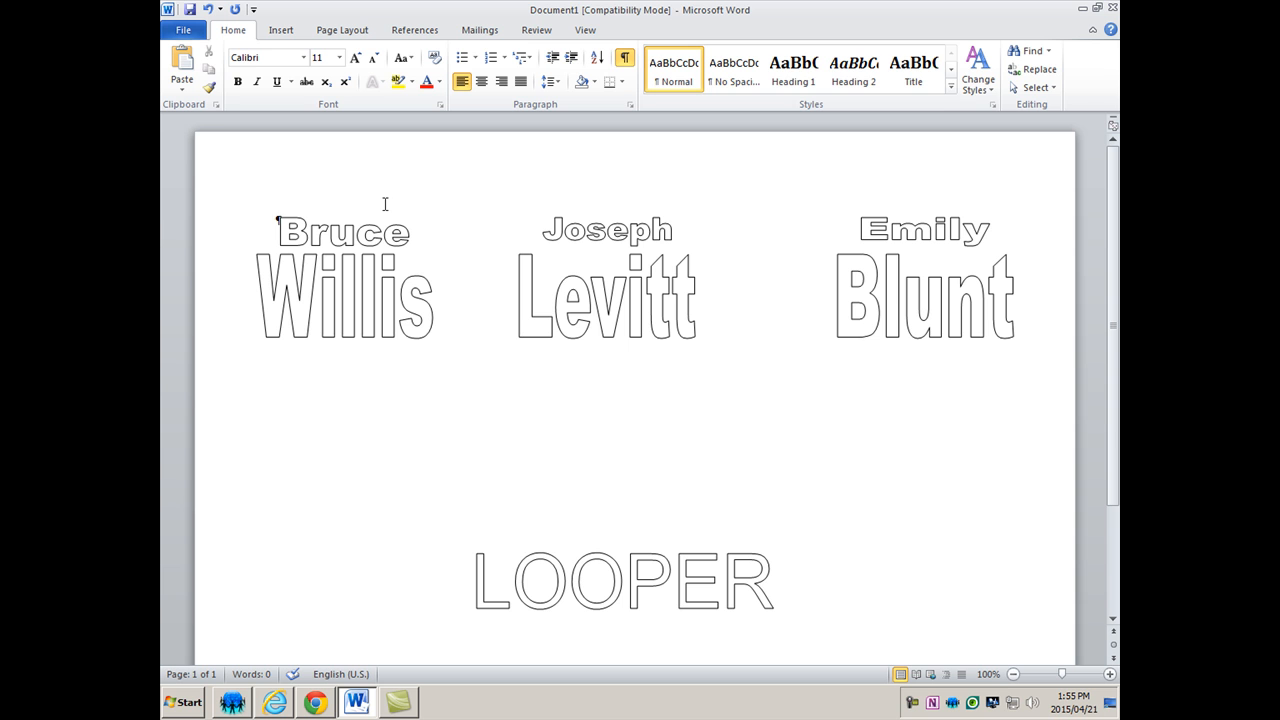
Group the Emily and Blunt WordArt into a single object
{"action": "left_click", "coordinate": [352, 236]}
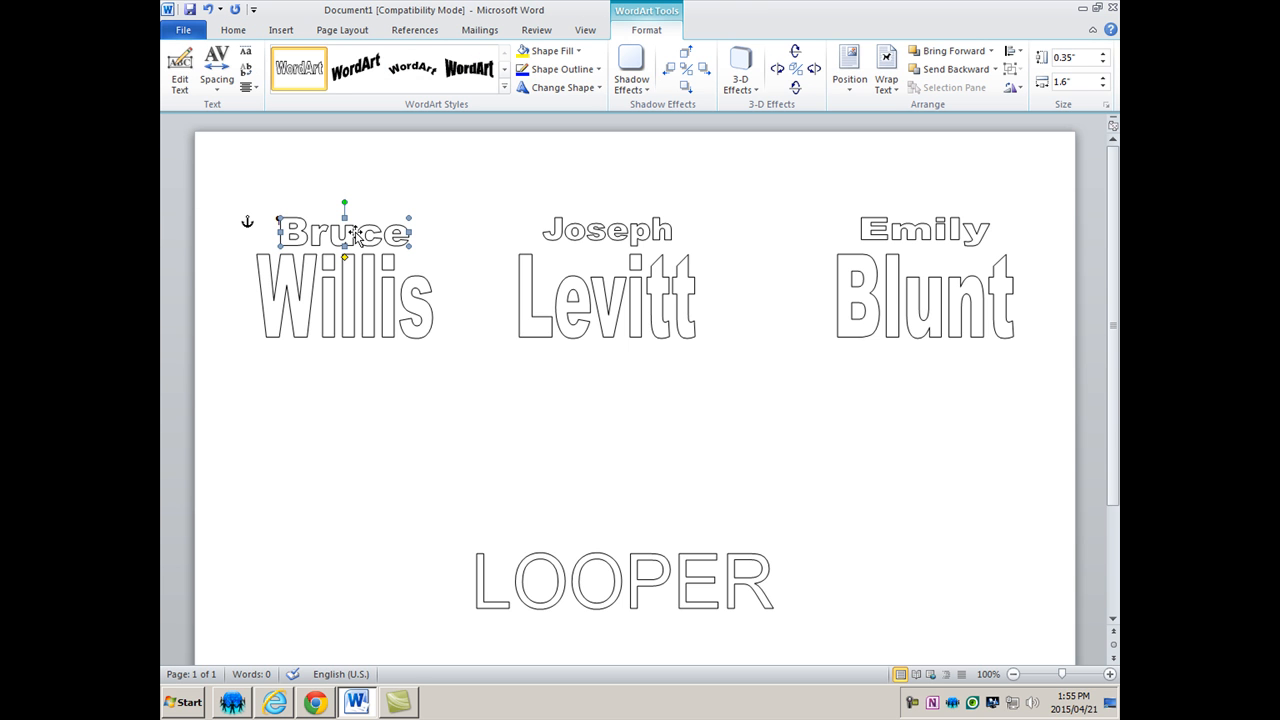
{"action": "left_click", "coordinate": [941, 233]}
{"action": "left_click", "coordinate": [905, 312], "text": "shift"}
{"action": "left_click", "coordinate": [1013, 52]}
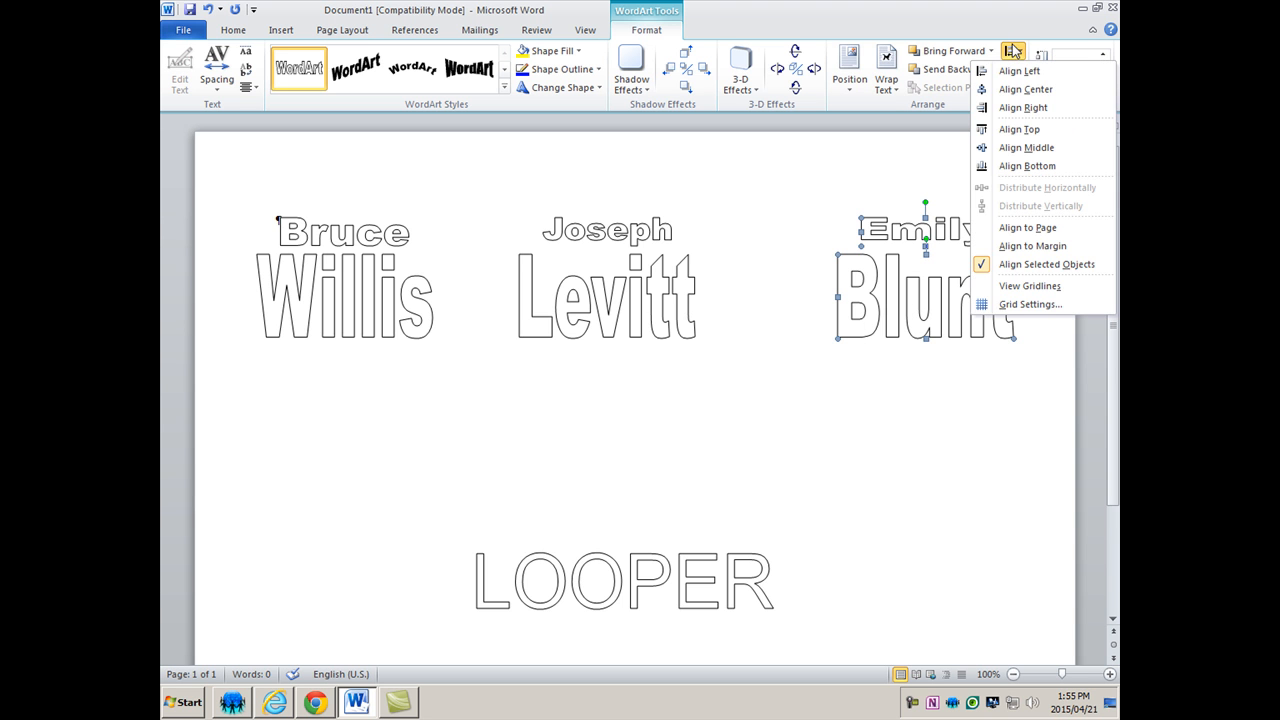
{"action": "left_click", "coordinate": [1031, 45]}
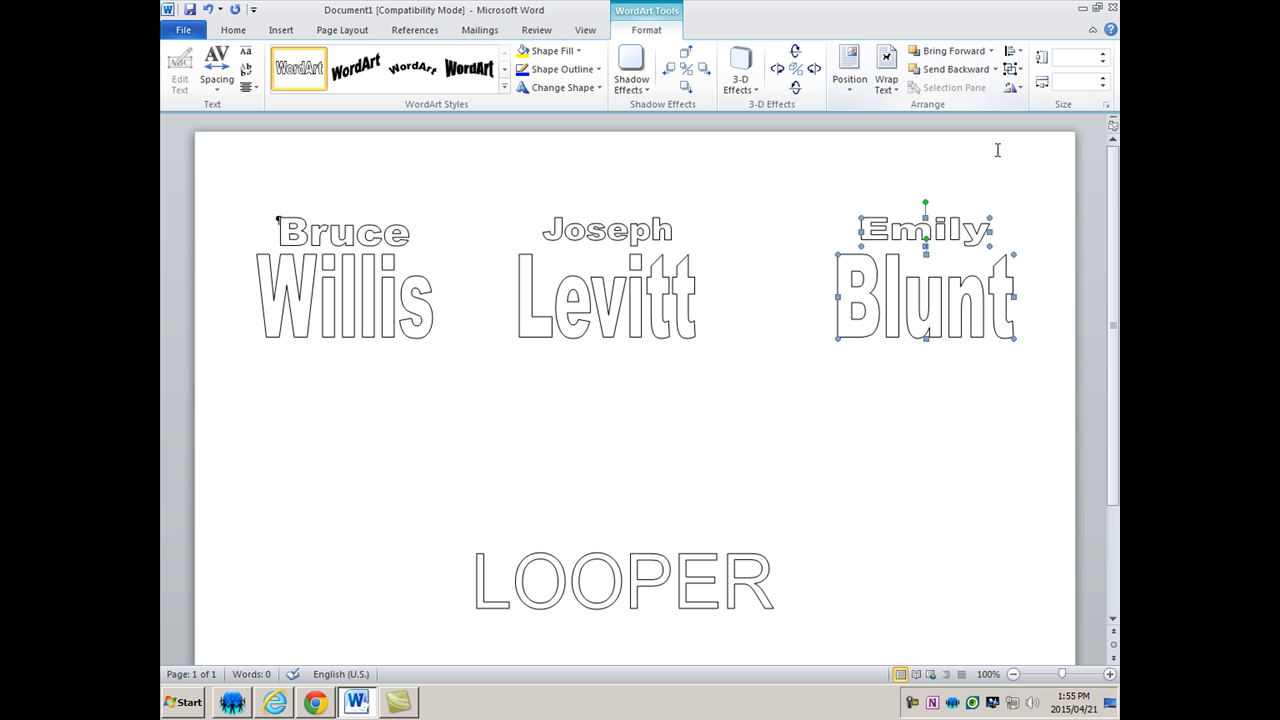
{"action": "left_click", "coordinate": [1018, 72]}
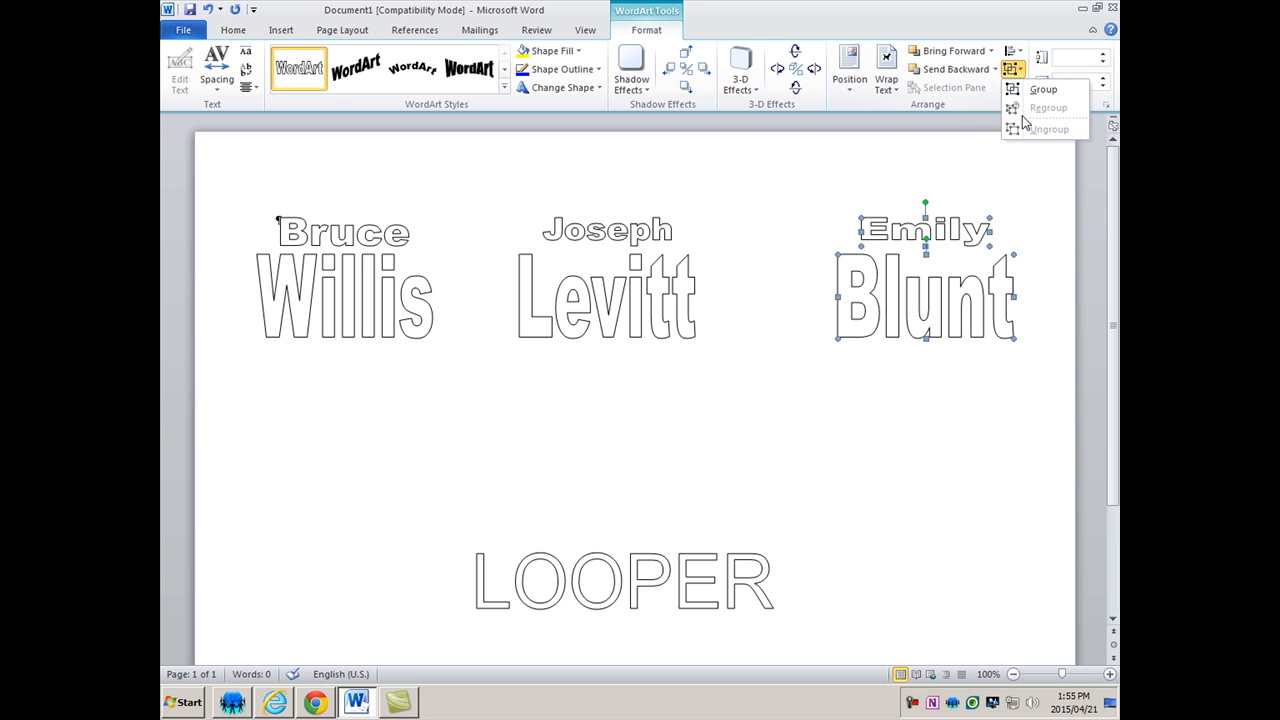
{"action": "left_click", "coordinate": [1040, 89]}
Group the Joseph and Levitt WordArt into a single object
{"action": "left_click", "coordinate": [555, 225]}
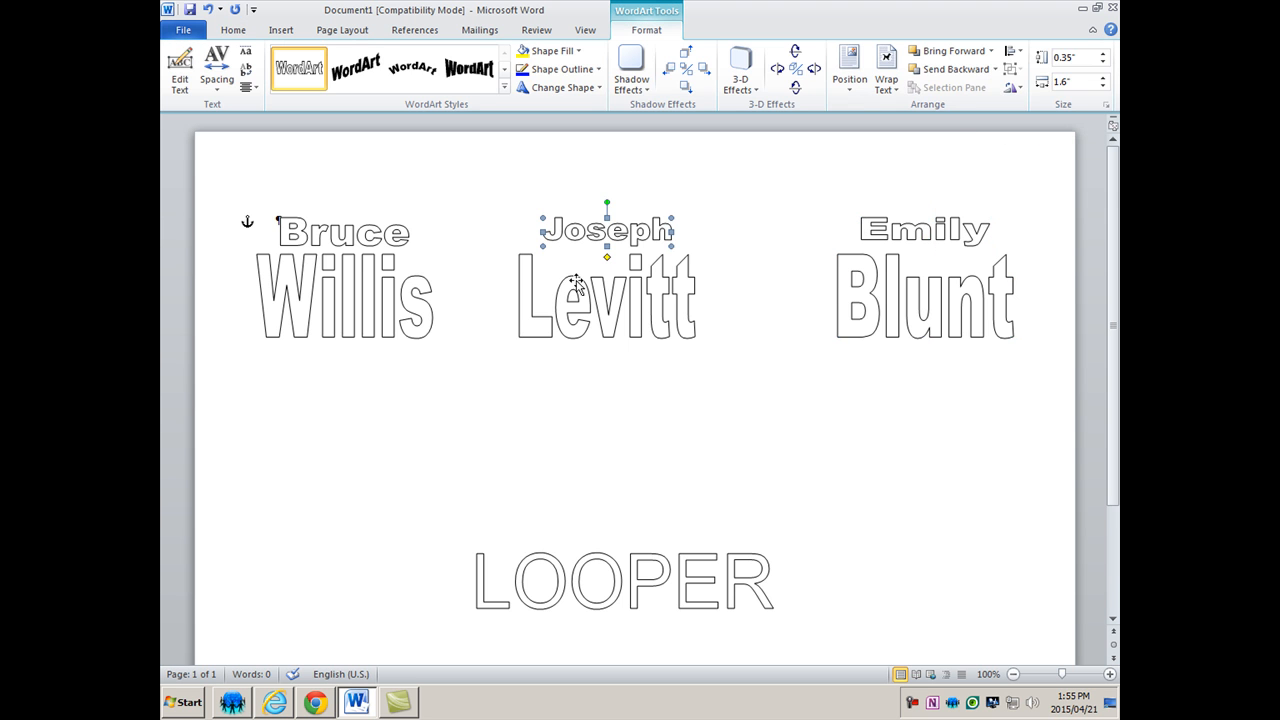
{"action": "left_click", "coordinate": [592, 304], "text": "shift"}
{"action": "key", "text": "F4"}
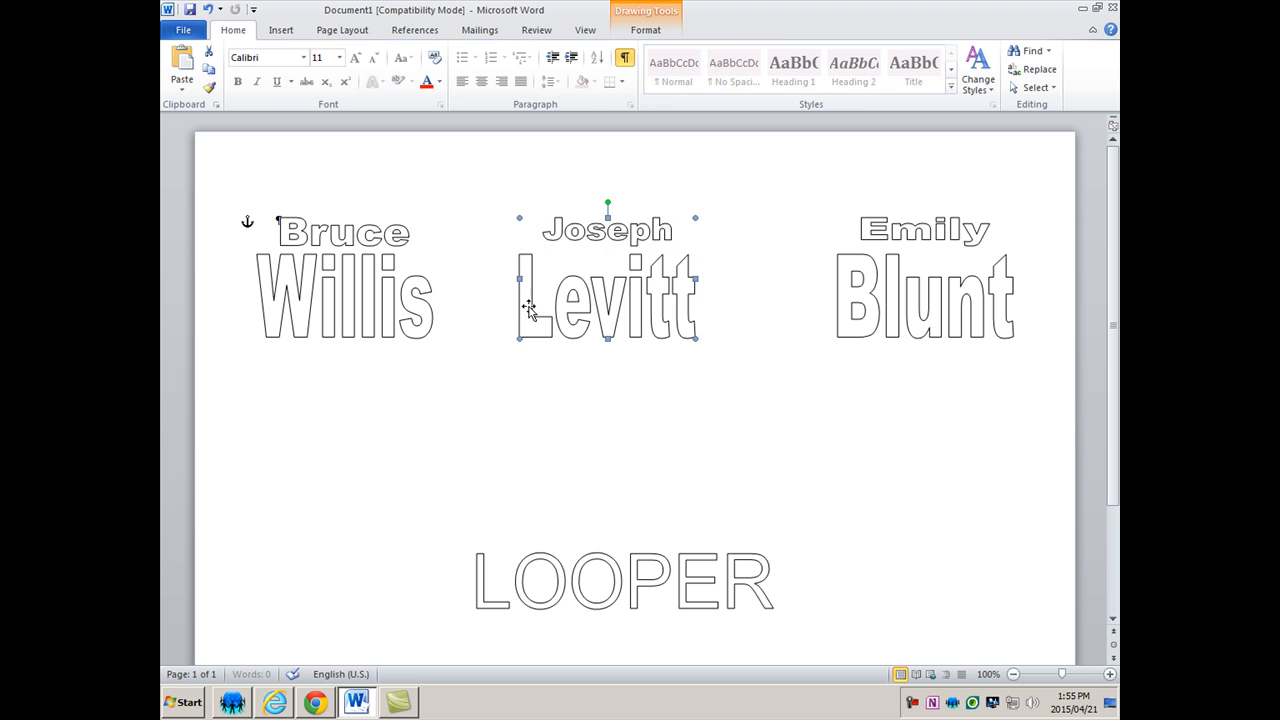
Group the Bruce and Willis WordArt into a single object
{"action": "left_click", "coordinate": [383, 243]}
{"action": "left_click", "coordinate": [381, 281], "text": "shift"}
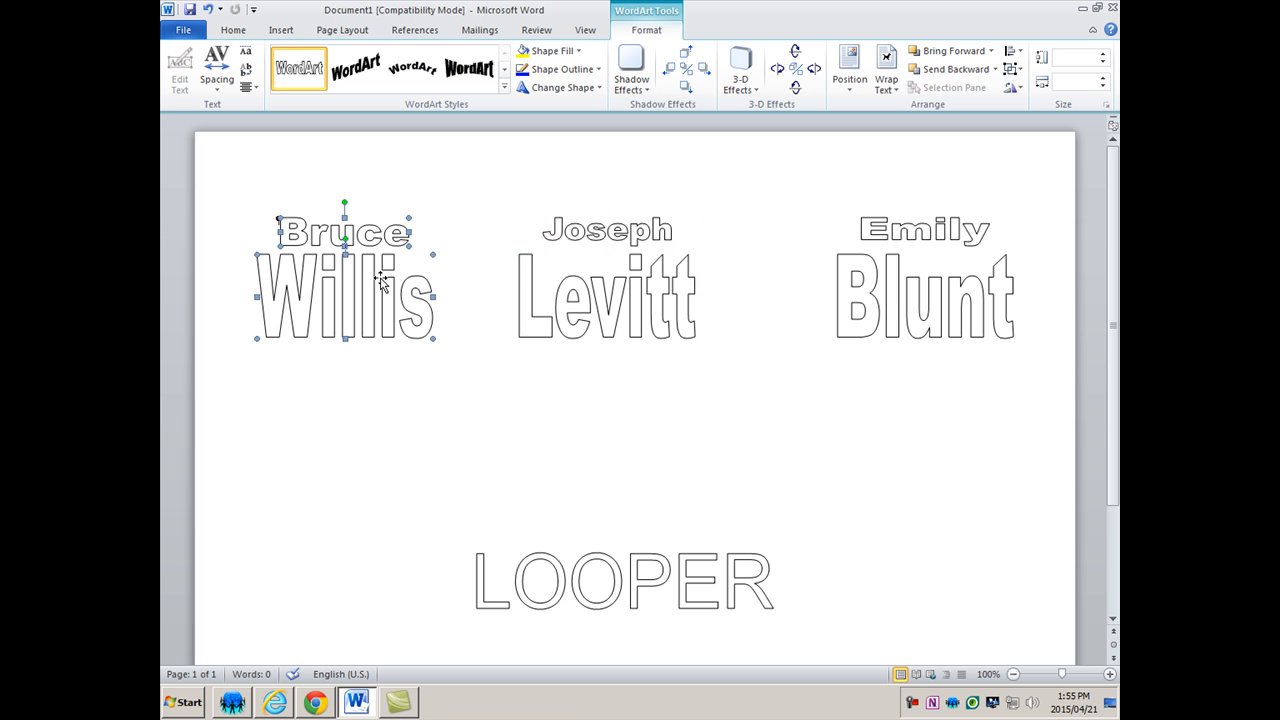
{"action": "left_click", "coordinate": [1018, 70]}
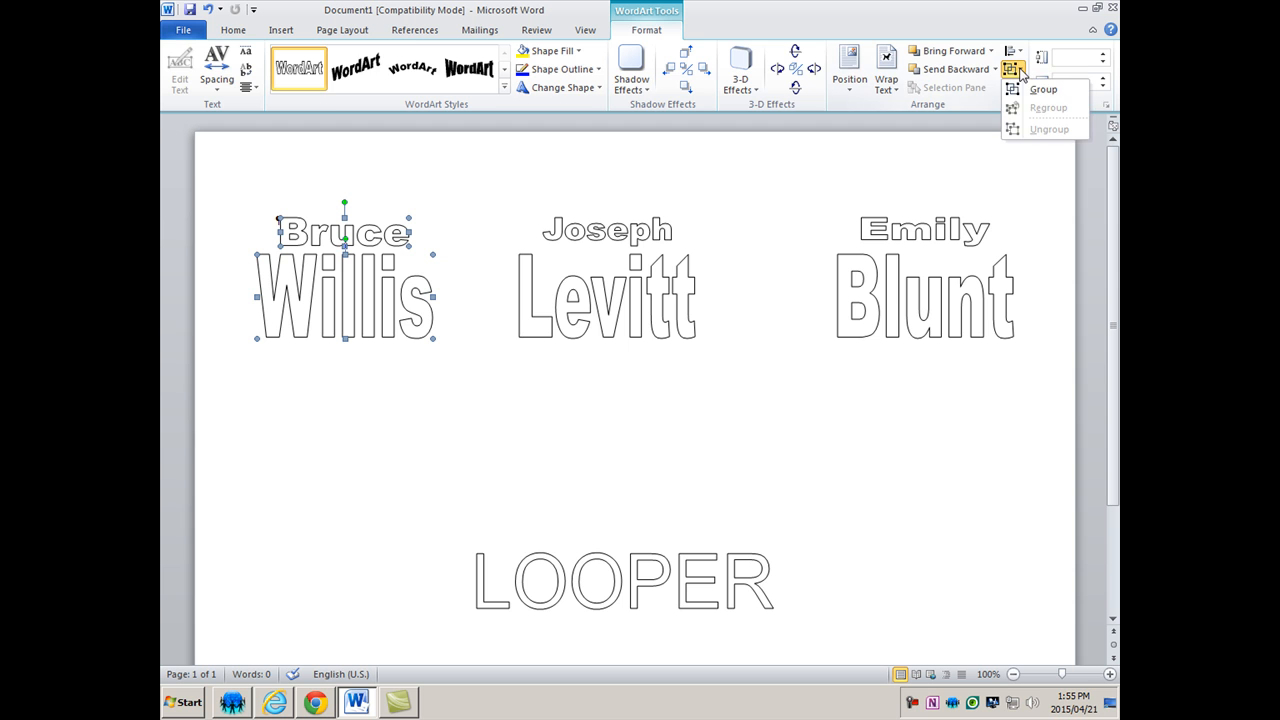
{"action": "left_click", "coordinate": [1035, 88]}
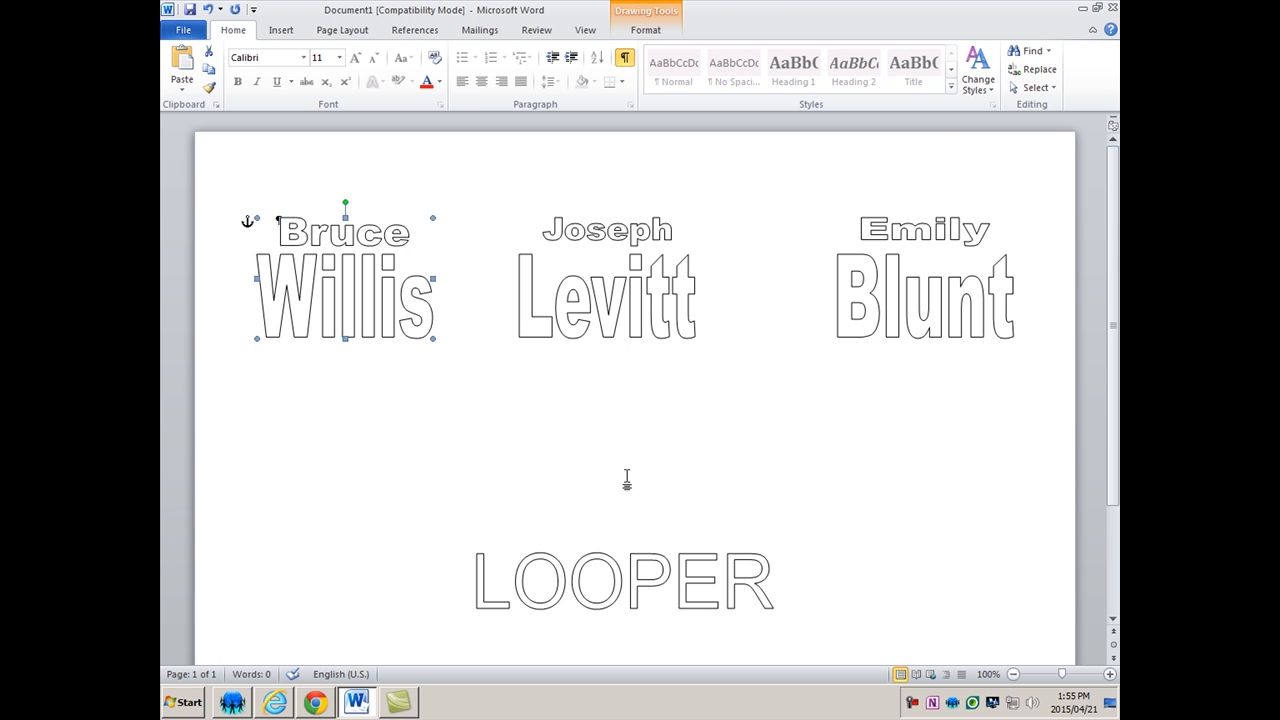
Move the LOOPER WordArt slightly lower and further right on the page
{"action": "scroll", "coordinate": [600, 430], "scroll_direction": "down", "scroll_amount": 3}
{"action": "left_click", "coordinate": [590, 398]}
{"action": "left_click_drag", "start_coordinate": [590, 398], "coordinate": [601, 417]}
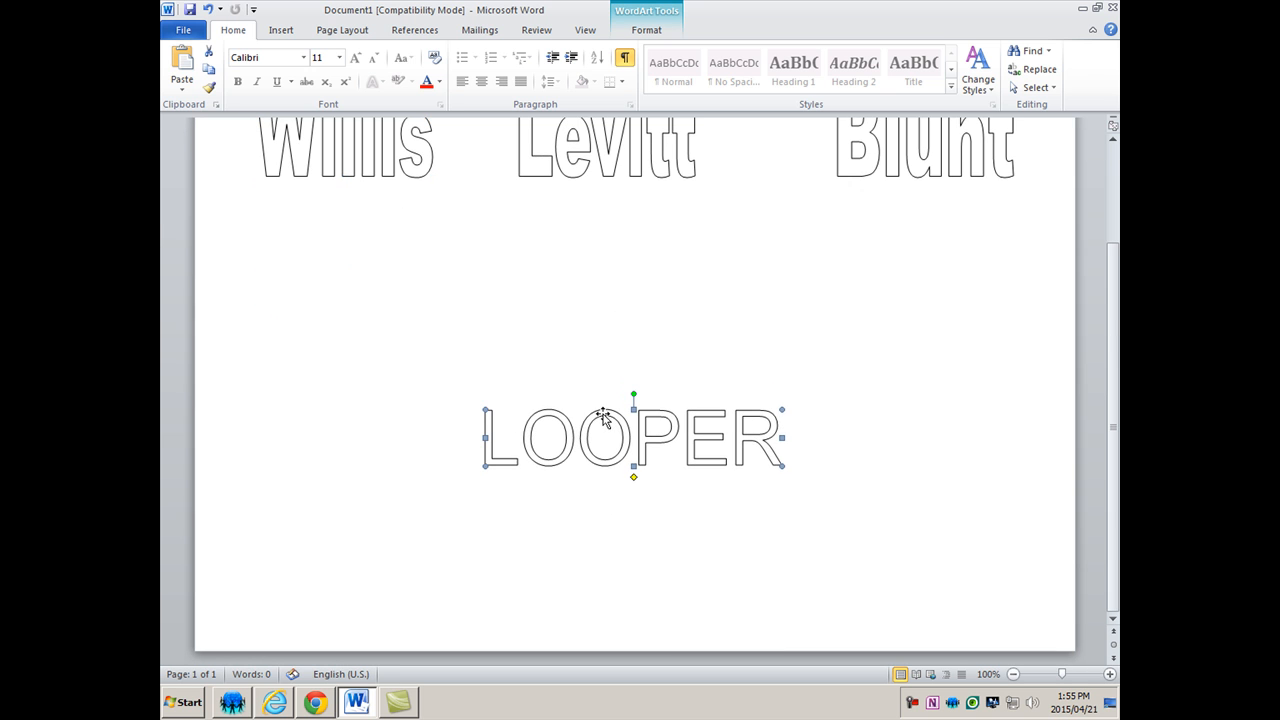
{"action": "scroll", "coordinate": [603, 418], "scroll_direction": "up", "scroll_amount": 3}
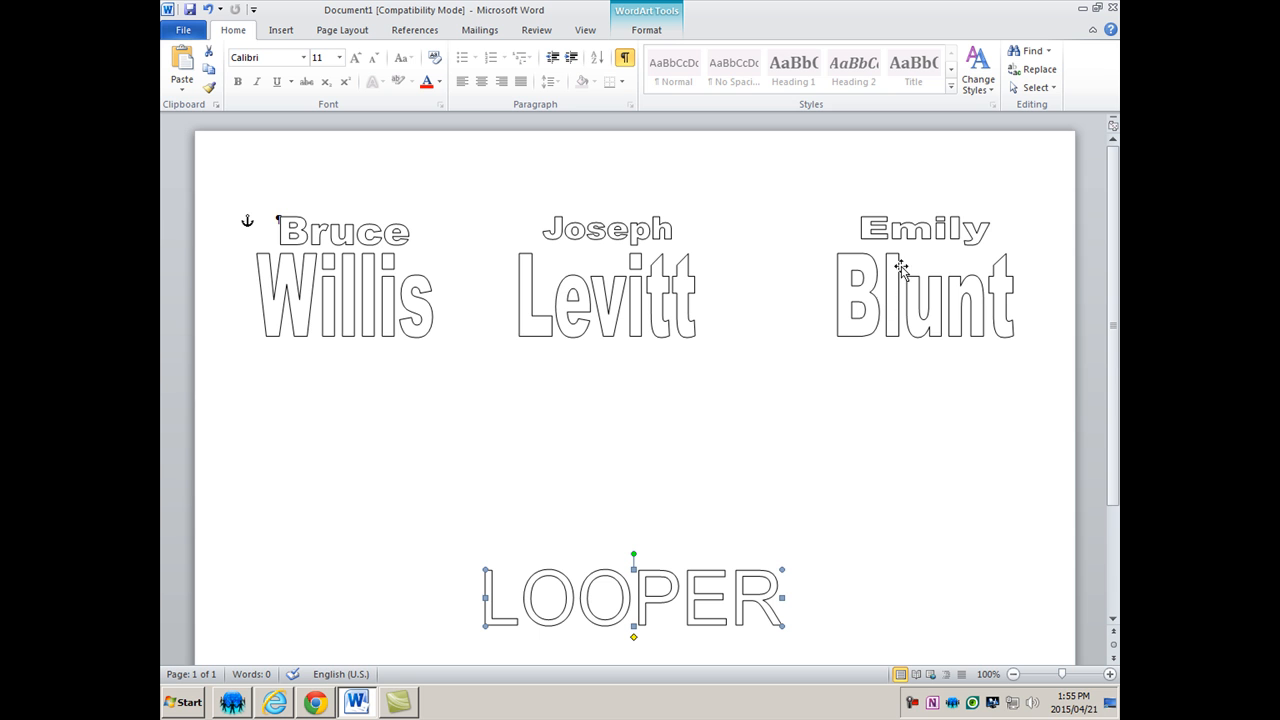
{"action": "left_click", "coordinate": [642, 34]}
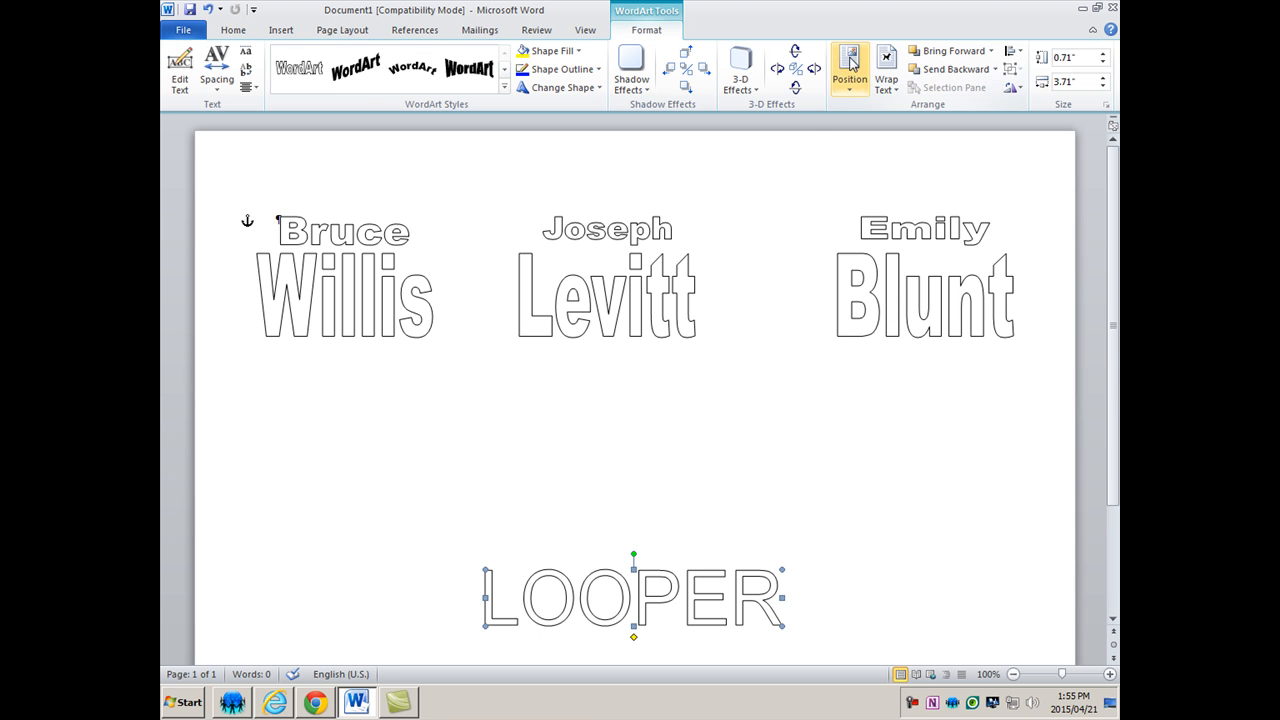
Insert an outlined WordArt reading "Face" on the first line and "Your Past" on the second, in Arial Black 36
{"action": "left_click", "coordinate": [280, 31]}
{"action": "left_click", "coordinate": [866, 80]}
{"action": "left_click", "coordinate": [791, 119]}
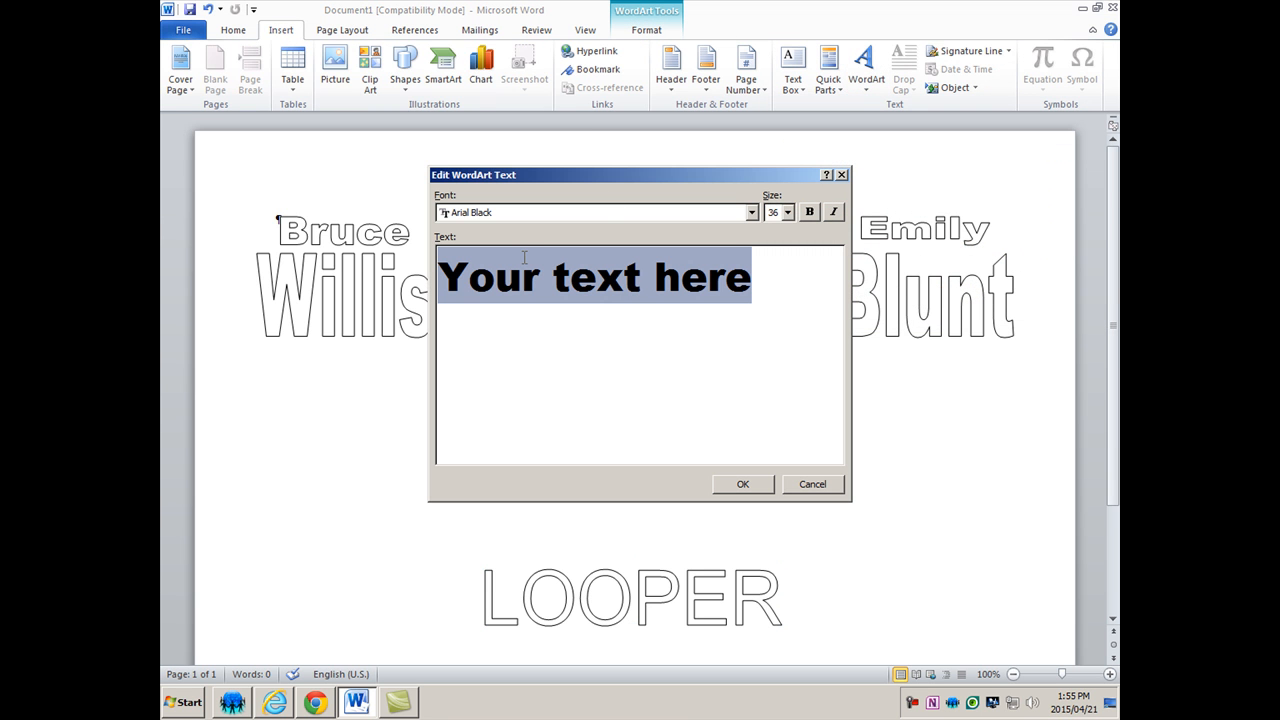
{"action": "type", "text": "Face "}
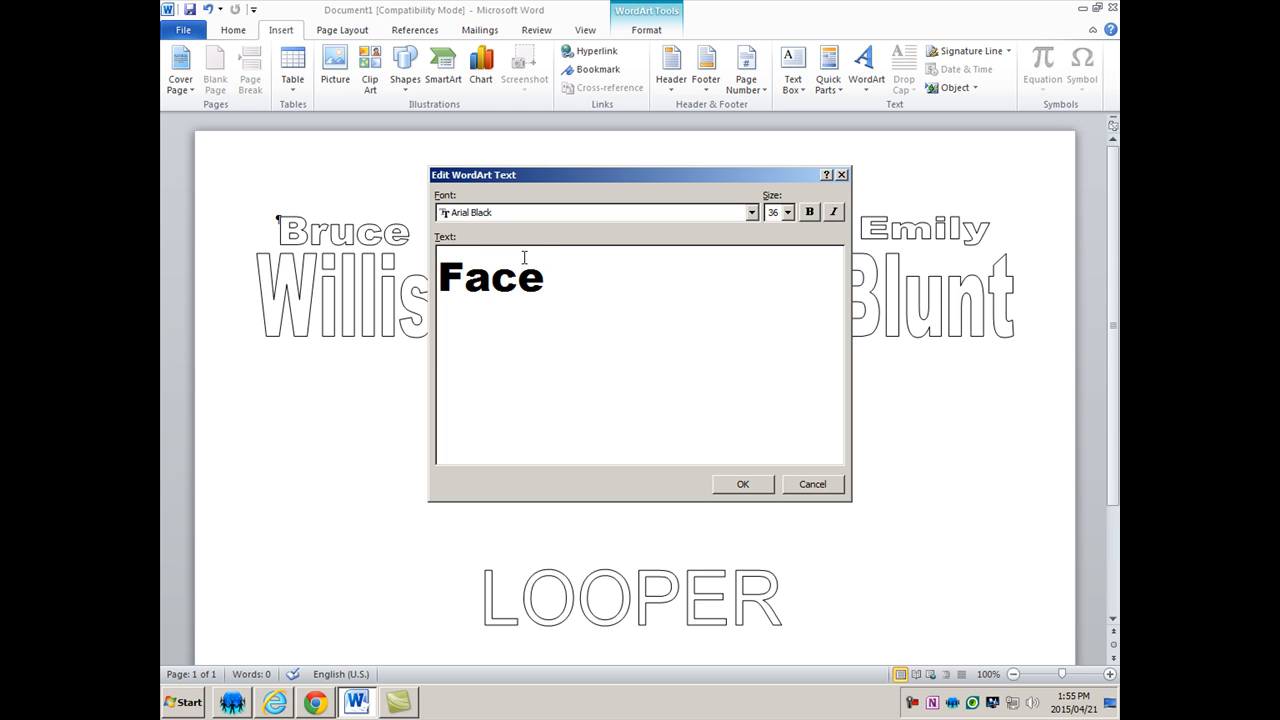
{"action": "type", "text": "Your P"}
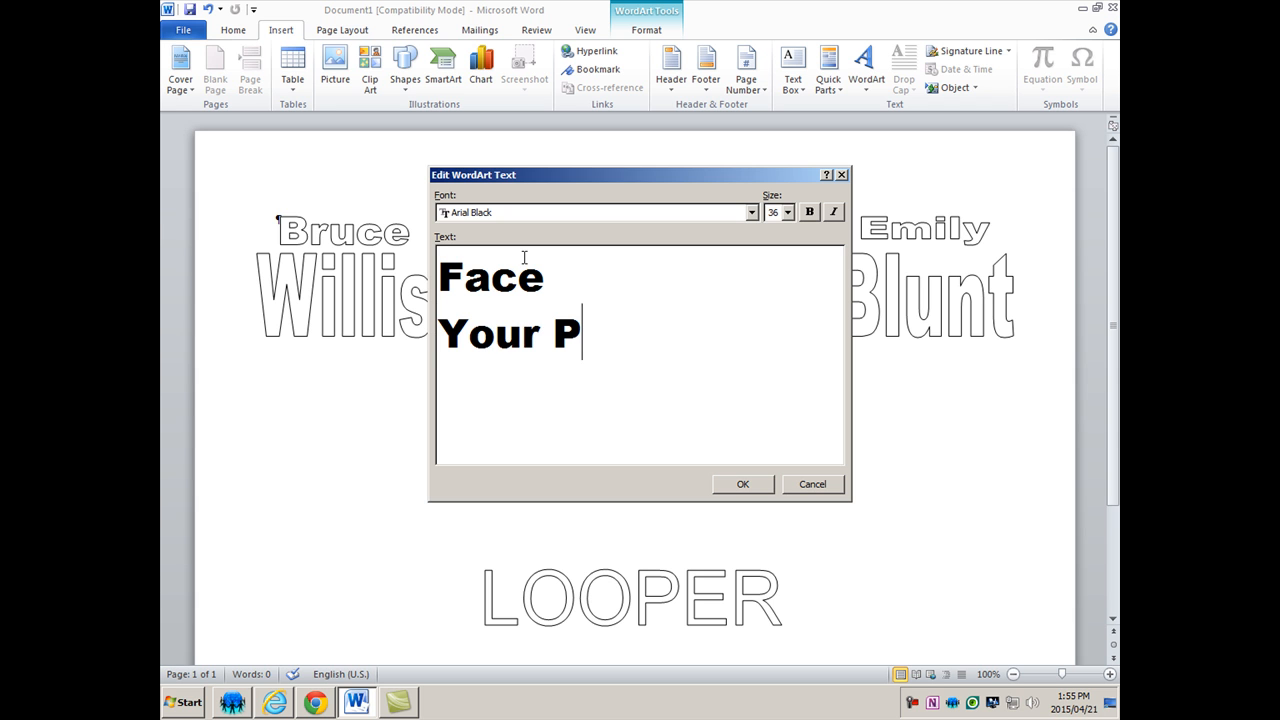
{"action": "type", "text": "ast"}
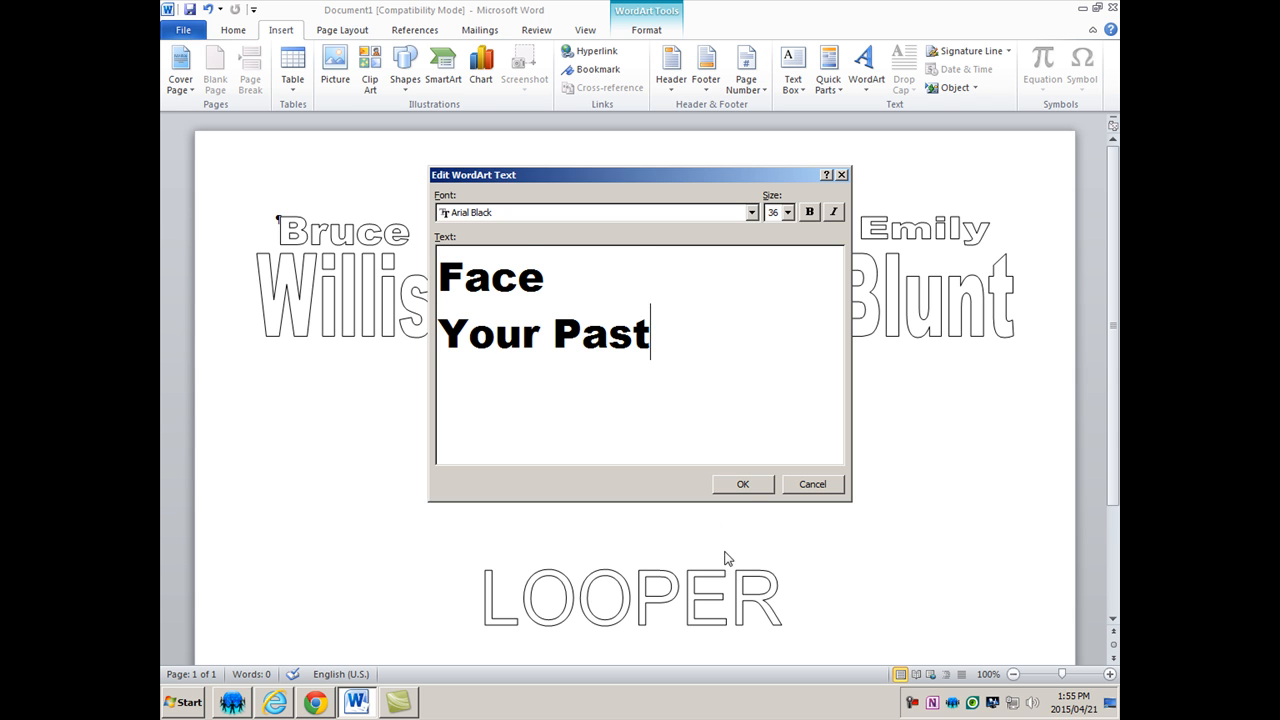
{"action": "left_click", "coordinate": [743, 483]}
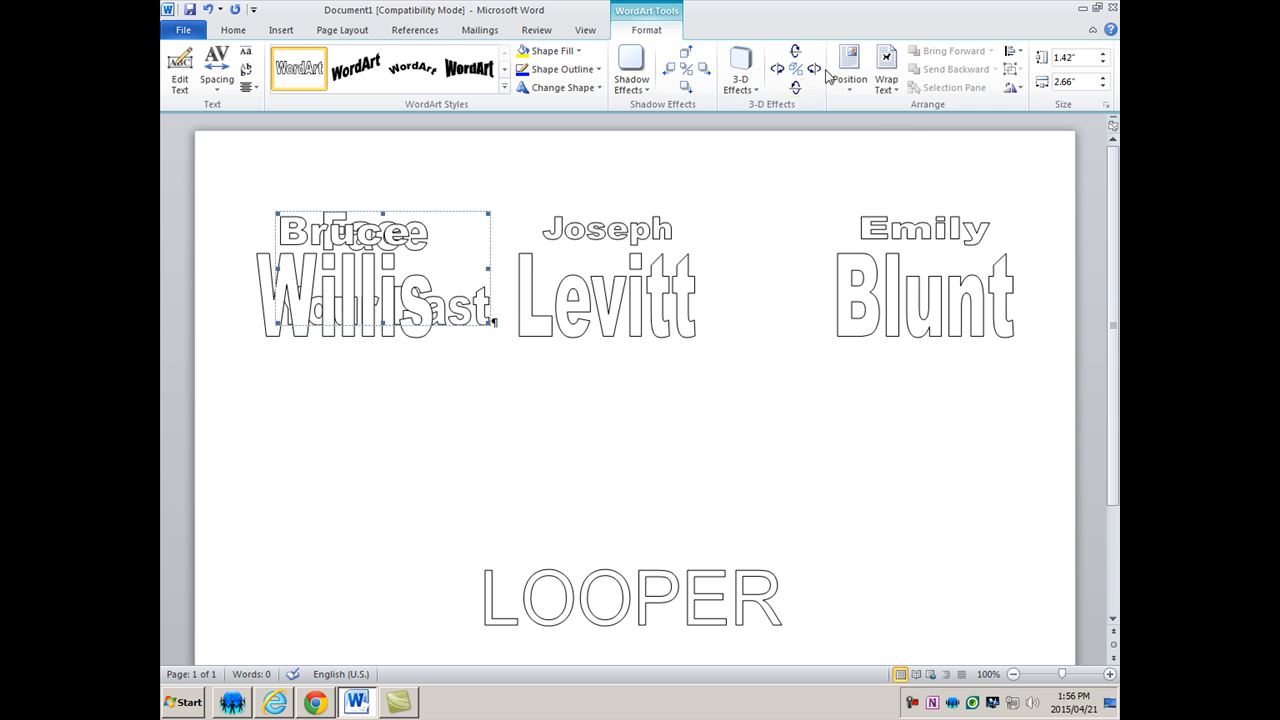
Change the text wrapping of the Face Your Past WordArt so it floats, and move it below the Bruce Willis block
{"action": "left_click", "coordinate": [884, 80]}
{"action": "left_click", "coordinate": [925, 229]}
{"action": "left_click_drag", "start_coordinate": [428, 238], "coordinate": [372, 436]}
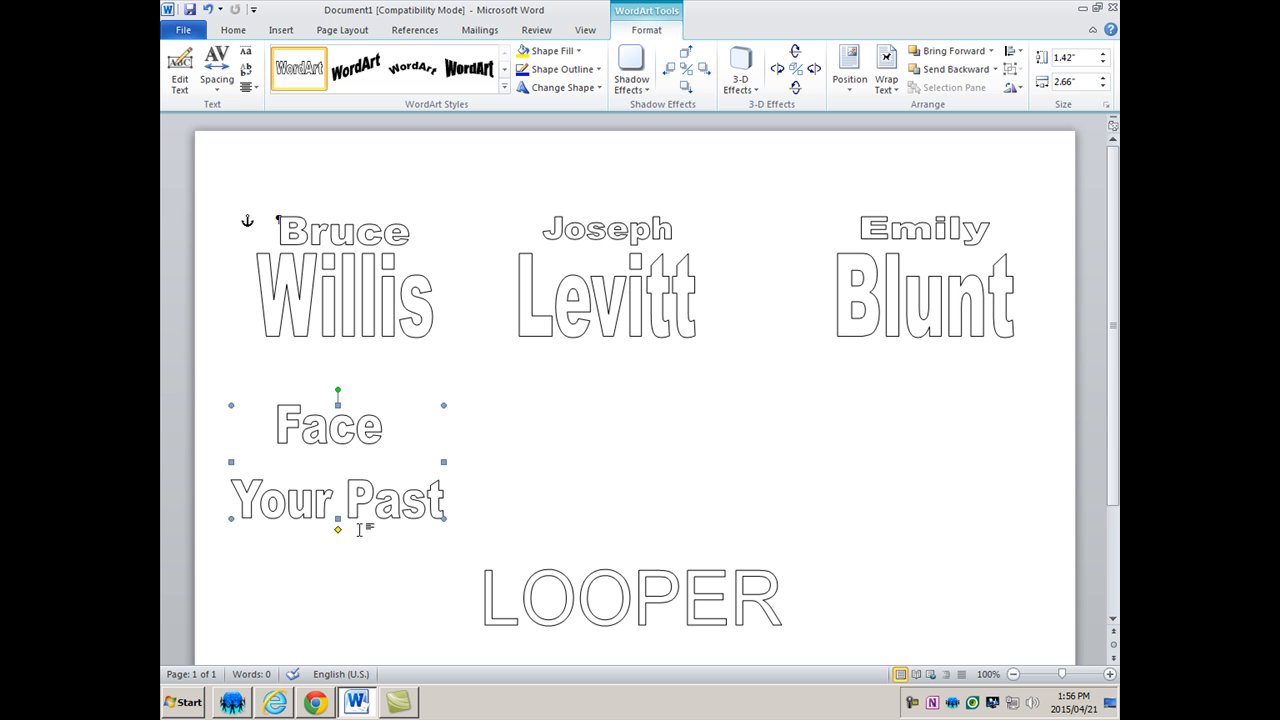
Remove the second line "Your Past" from the tagline WordArt so that its text is only "Face"
{"action": "left_click", "coordinate": [179, 72]}
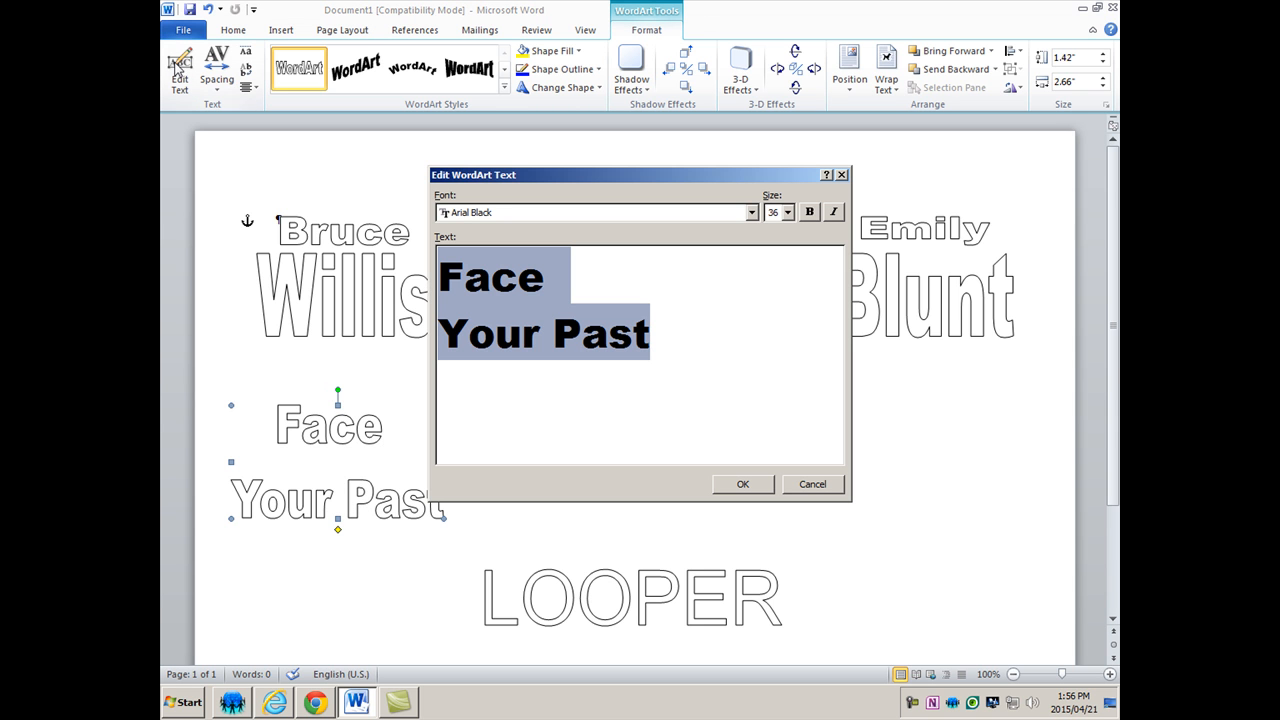
{"action": "left_click", "coordinate": [669, 331]}
{"action": "left_click_drag", "start_coordinate": [669, 331], "coordinate": [435, 340]}
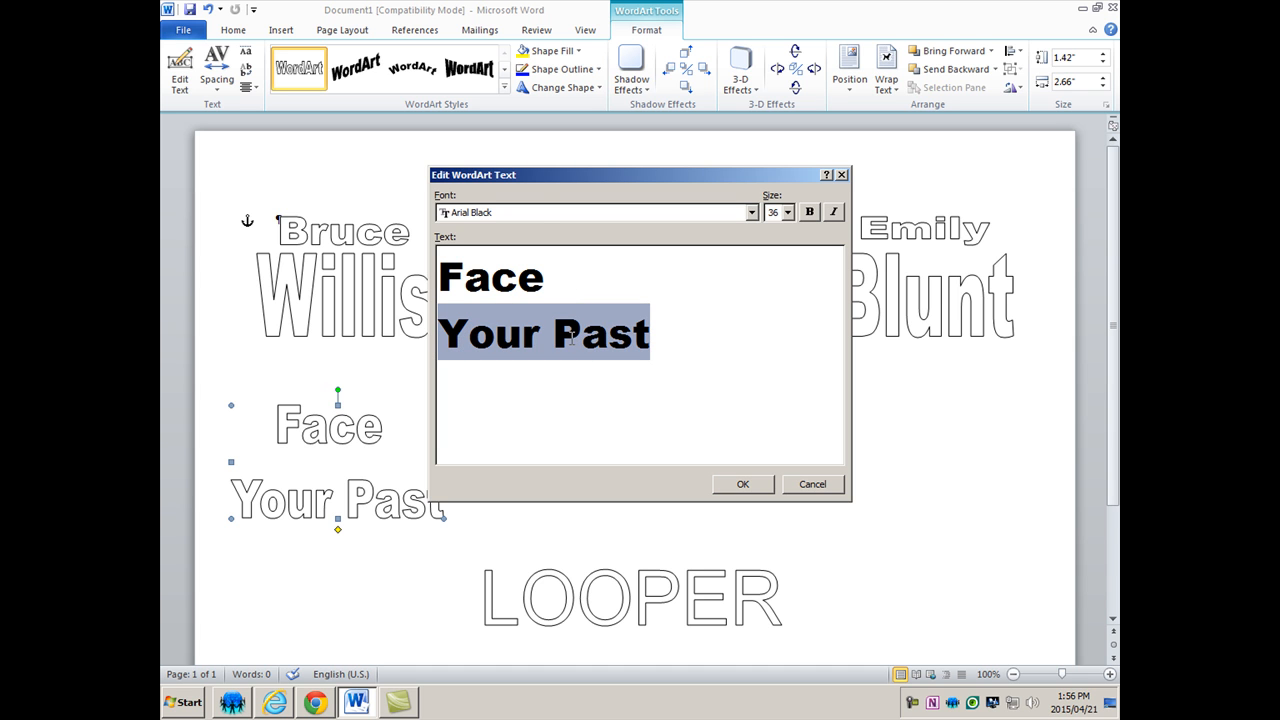
{"action": "key", "text": "BackSpace"}
{"action": "key", "text": "BackSpace"}
{"action": "key", "text": "BackSpace"}
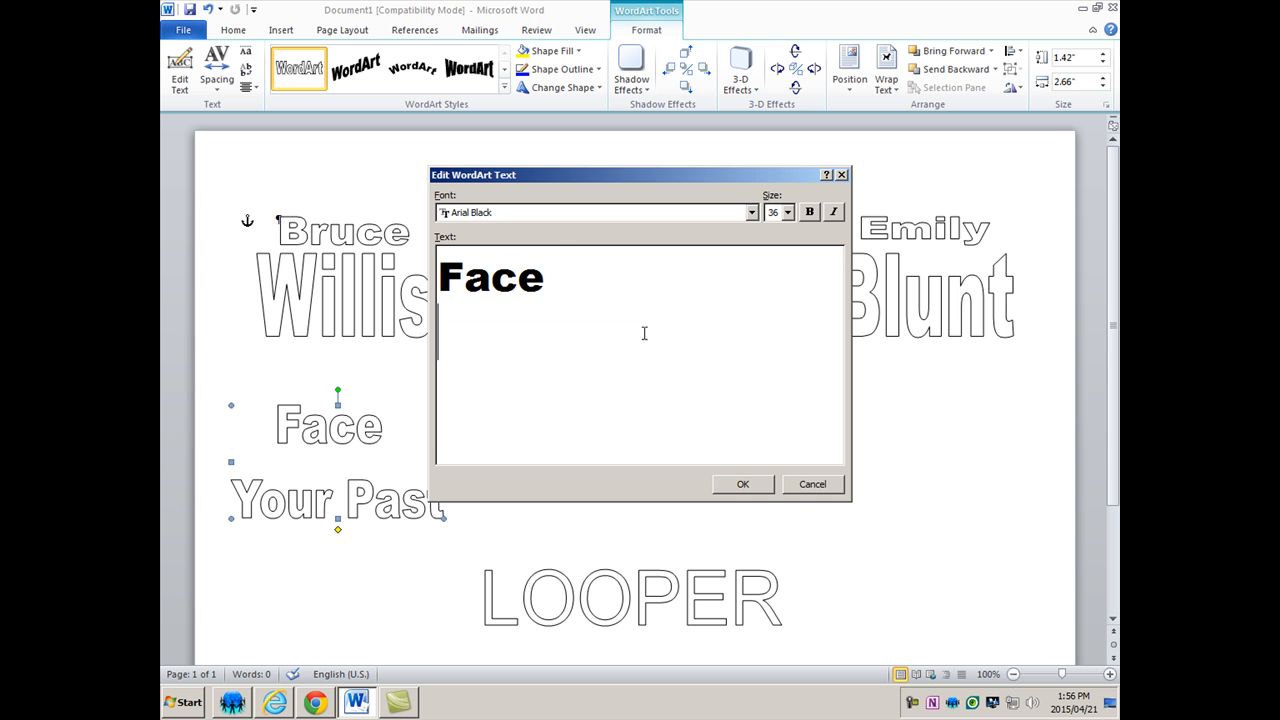
{"action": "left_click", "coordinate": [742, 484]}
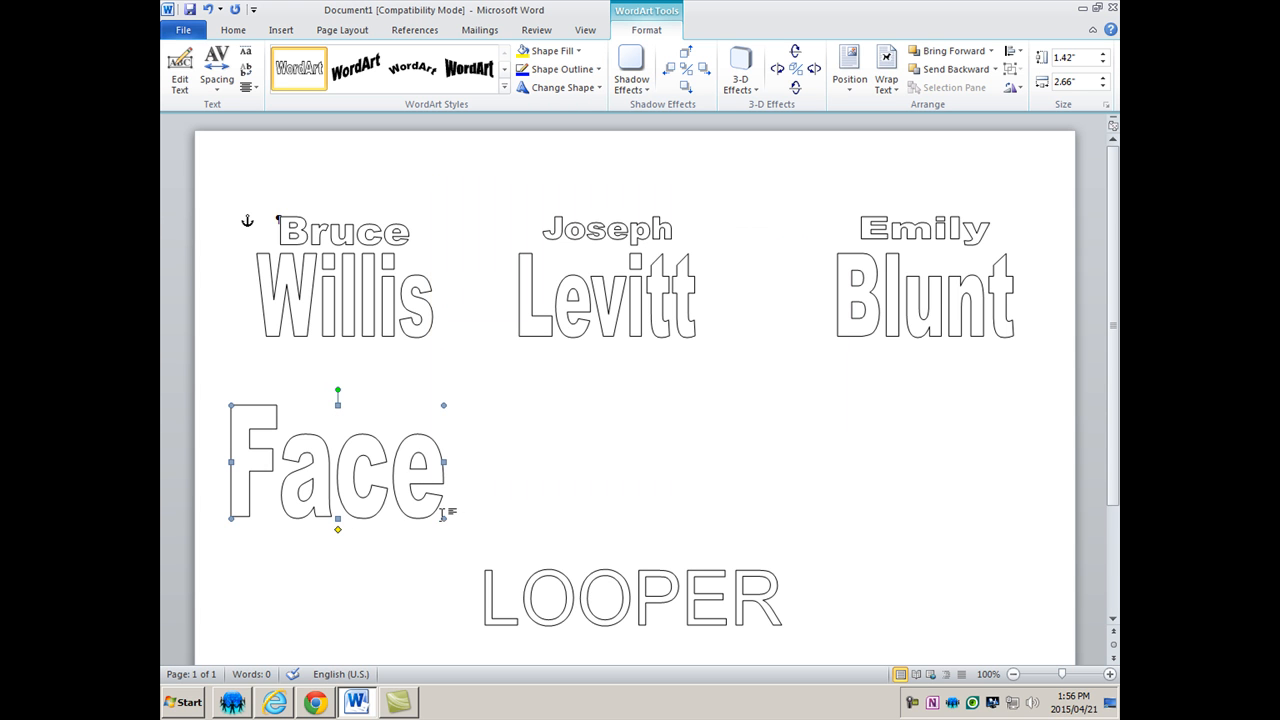
Shrink the Face WordArt to about 0.38" high by 1.37" wide and place a copy directly beneath it
{"action": "left_click_drag", "start_coordinate": [444, 518], "coordinate": [355, 449]}
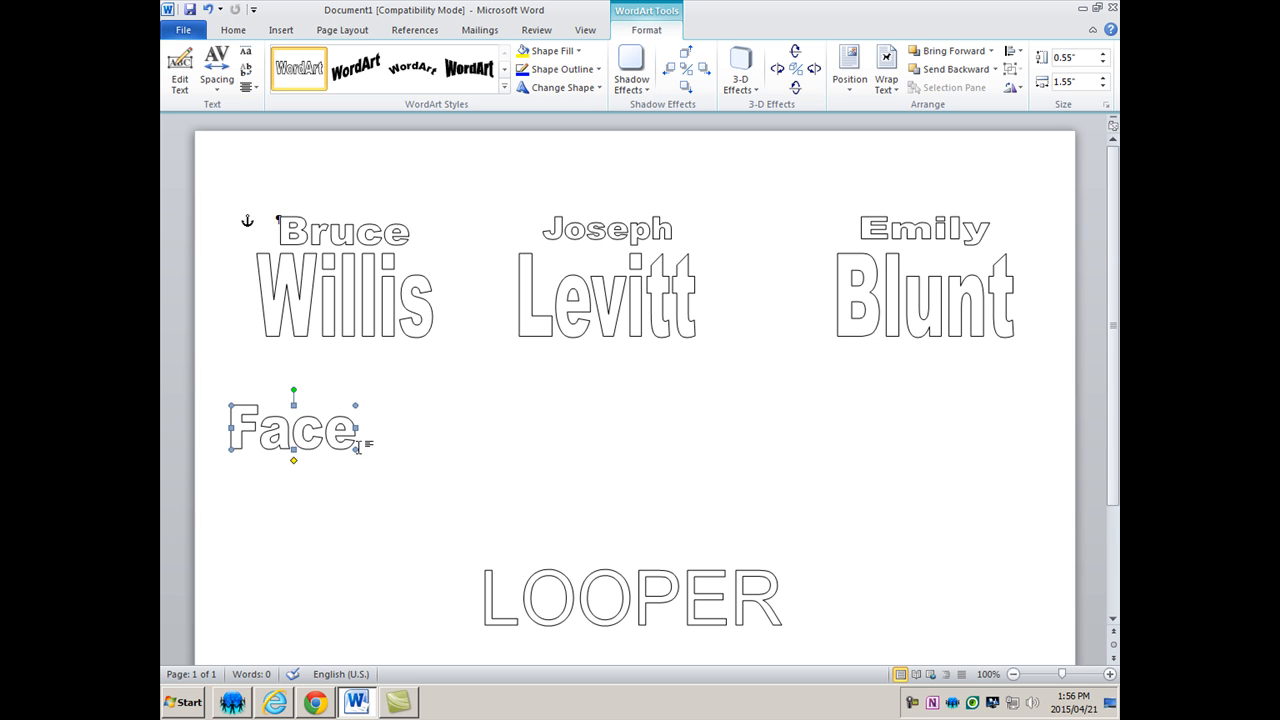
{"action": "left_click_drag", "start_coordinate": [340, 435], "coordinate": [322, 467]}
Change the text of the lower Face copy to "Your Past"
{"action": "left_click", "coordinate": [179, 65]}
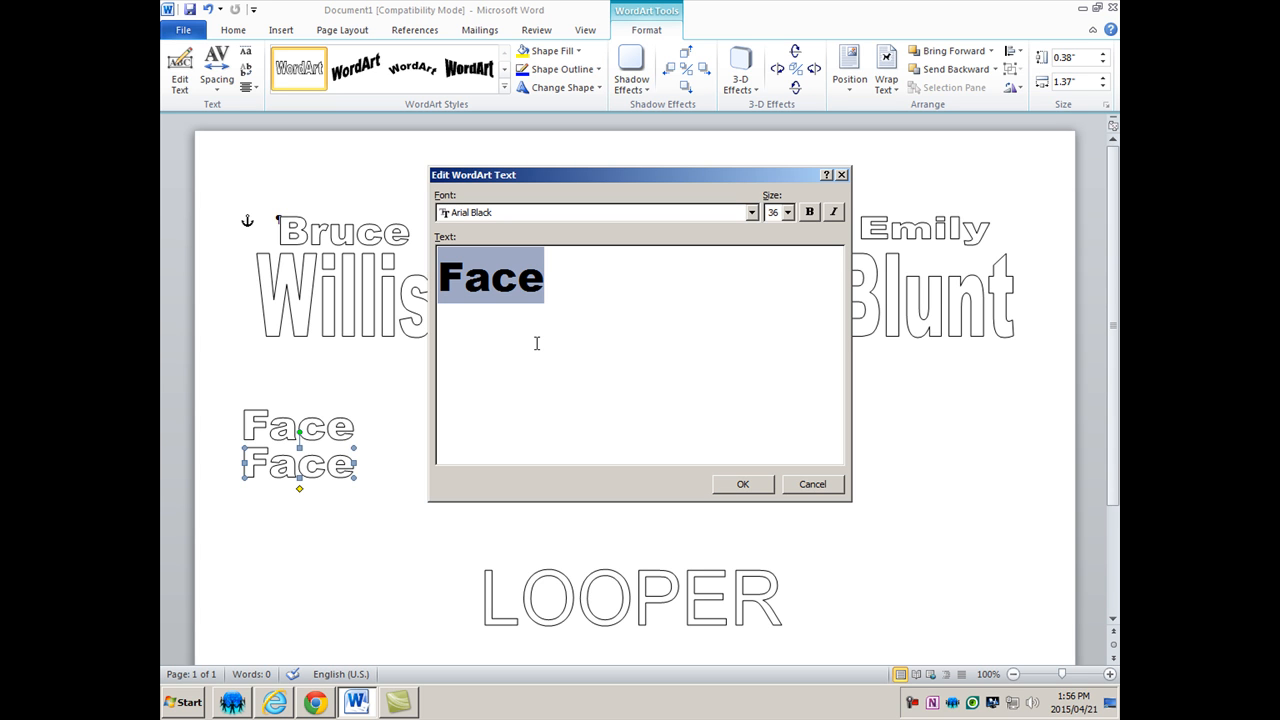
{"action": "type", "text": "Your"}
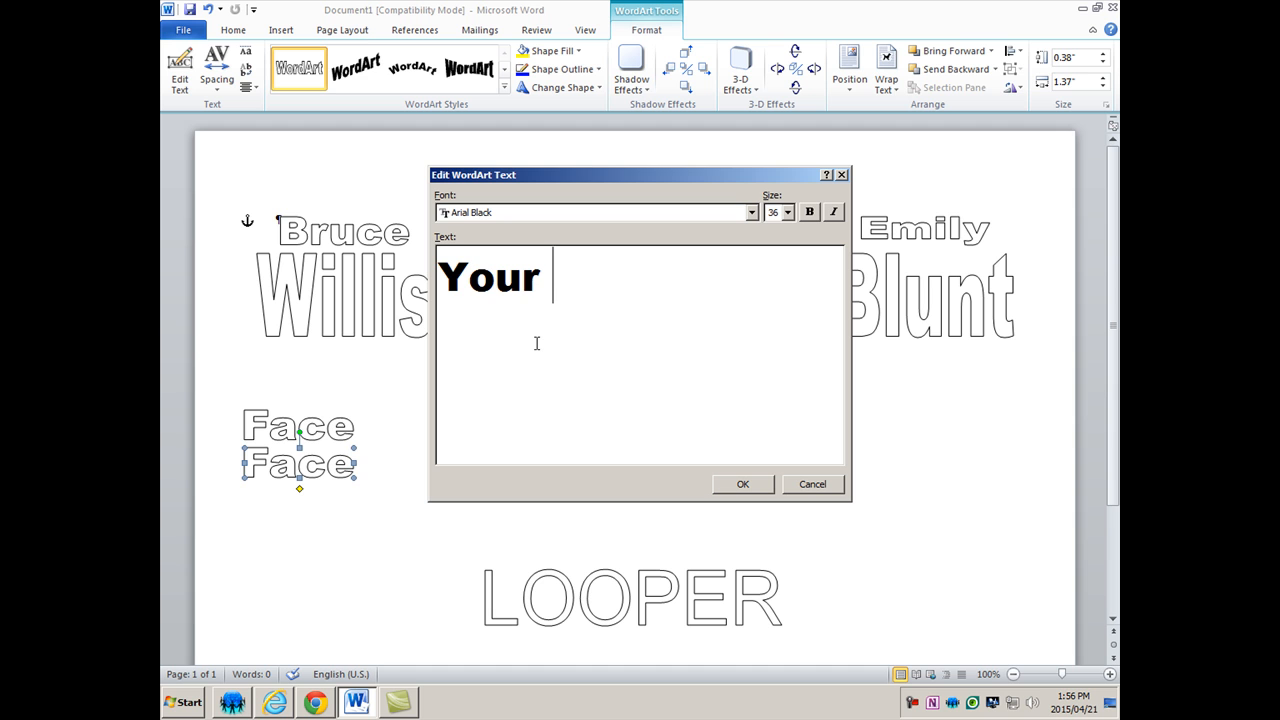
{"action": "type", "text": " PAst"}
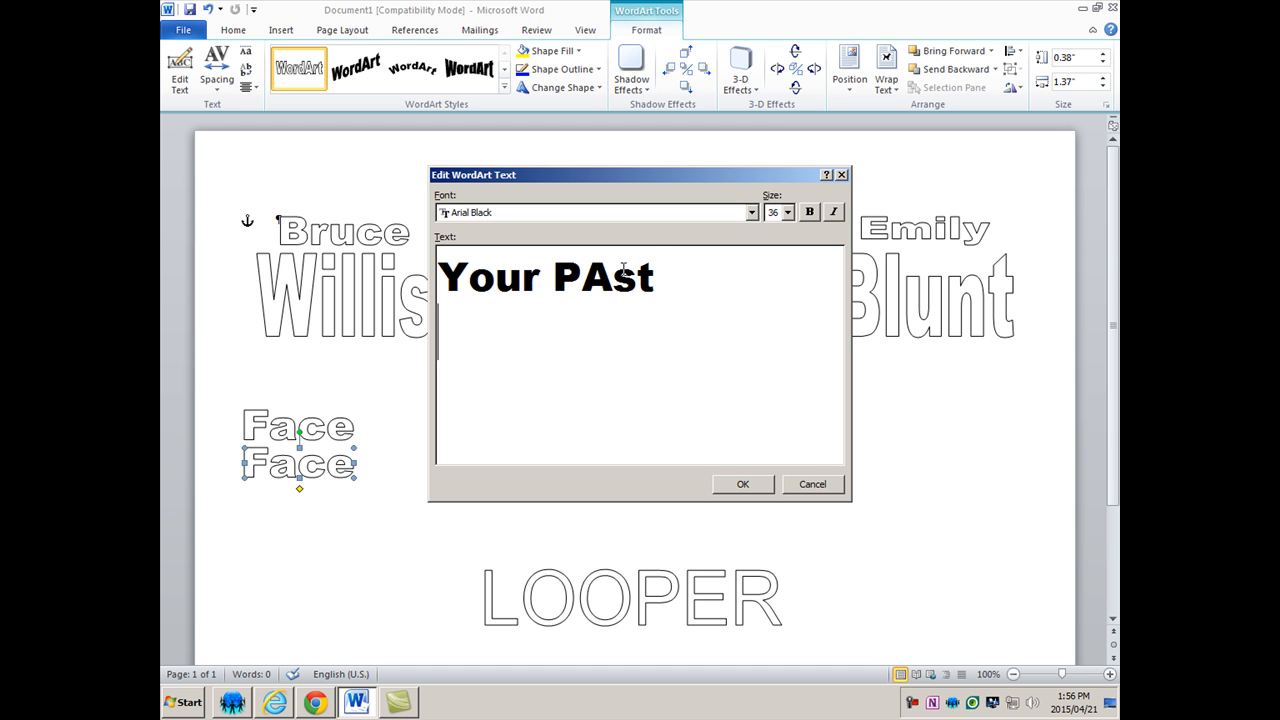
{"action": "key", "text": "BackSpace"}
{"action": "type", "text": "s"}
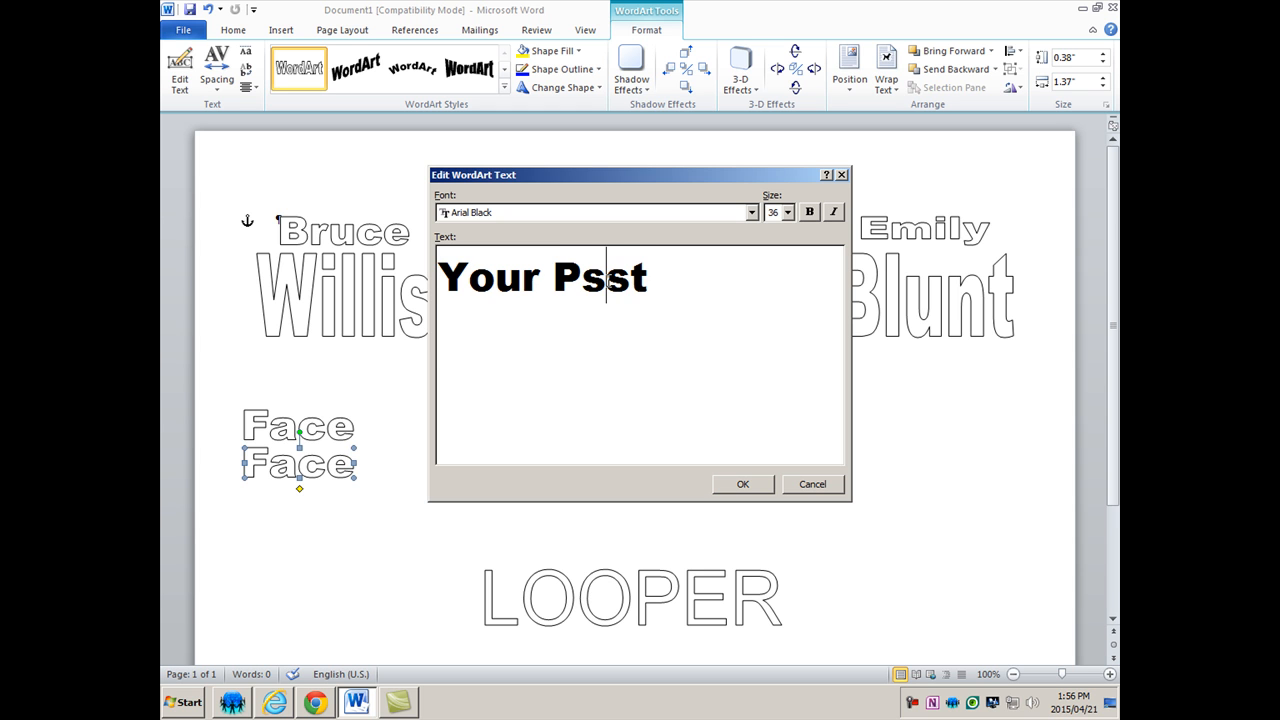
{"action": "left_click", "coordinate": [745, 484]}
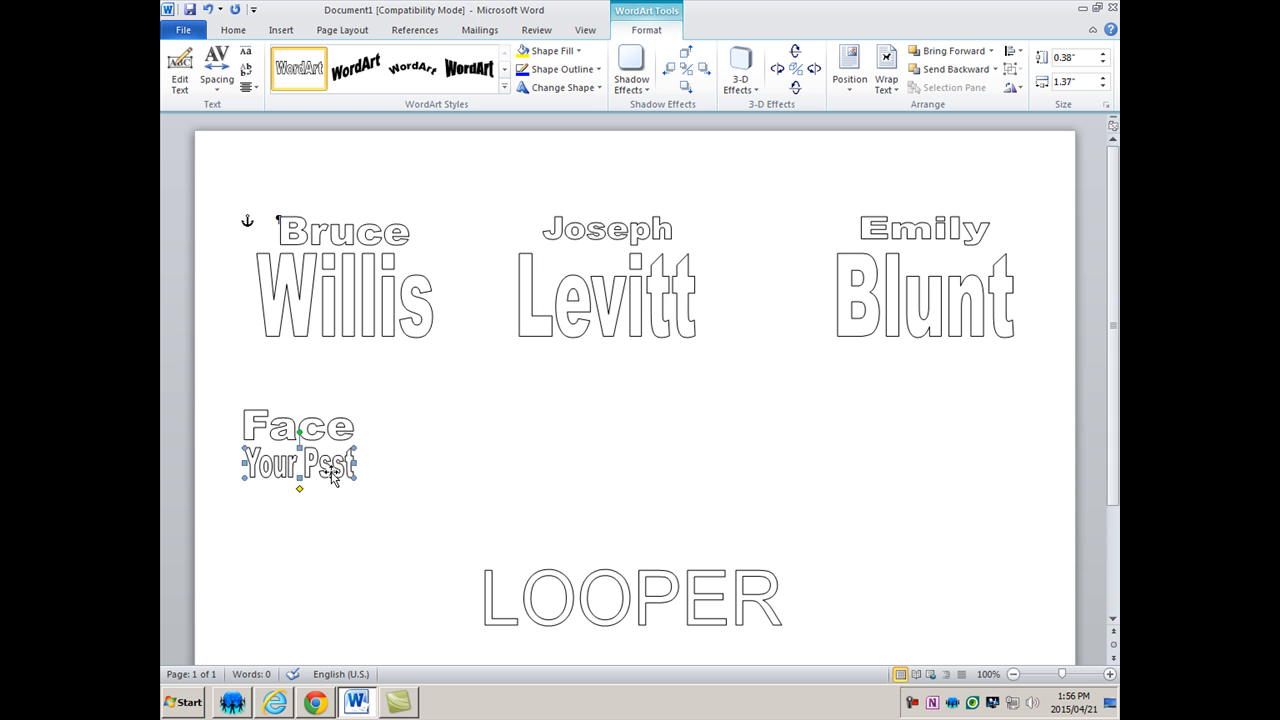
{"action": "left_click", "coordinate": [180, 70]}
{"action": "left_click", "coordinate": [605, 280]}
{"action": "key", "text": "BackSpace"}
{"action": "type", "text": "a"}
{"action": "left_click", "coordinate": [766, 490]}
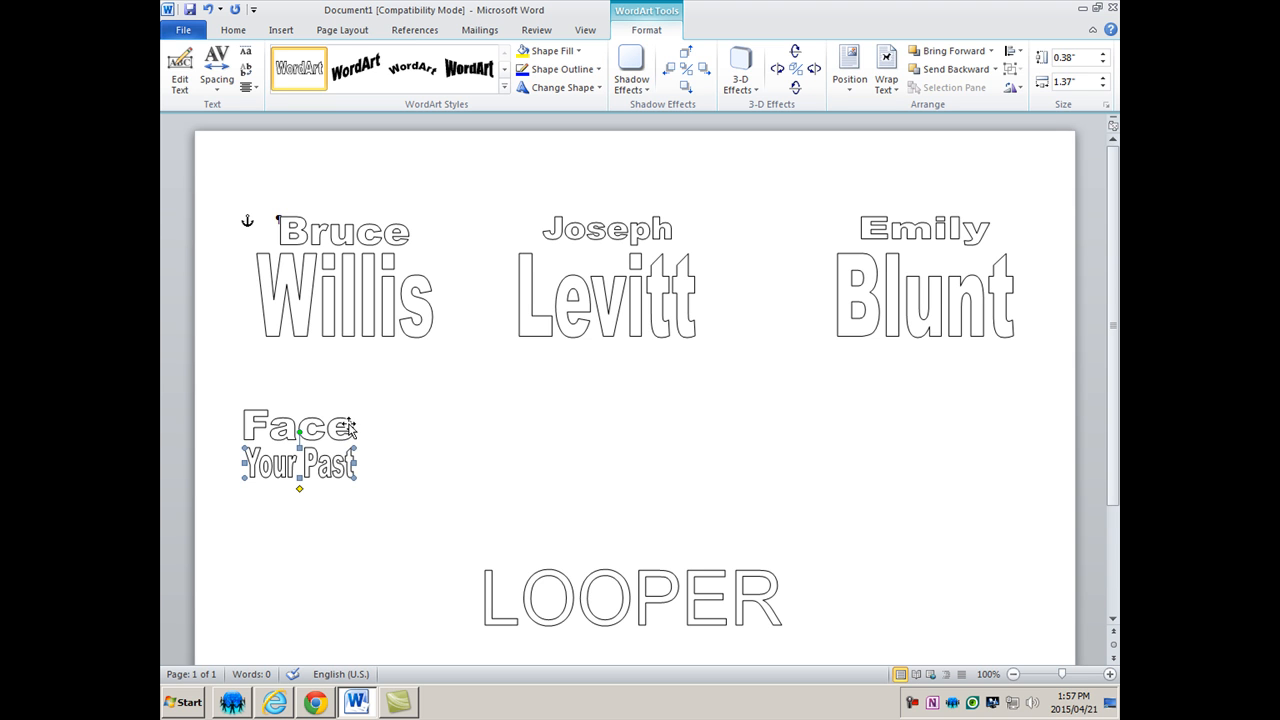
Copy the Face WordArt to below the Emily Blunt block and change the copy's text to "Fight"
{"action": "left_click", "coordinate": [345, 431]}
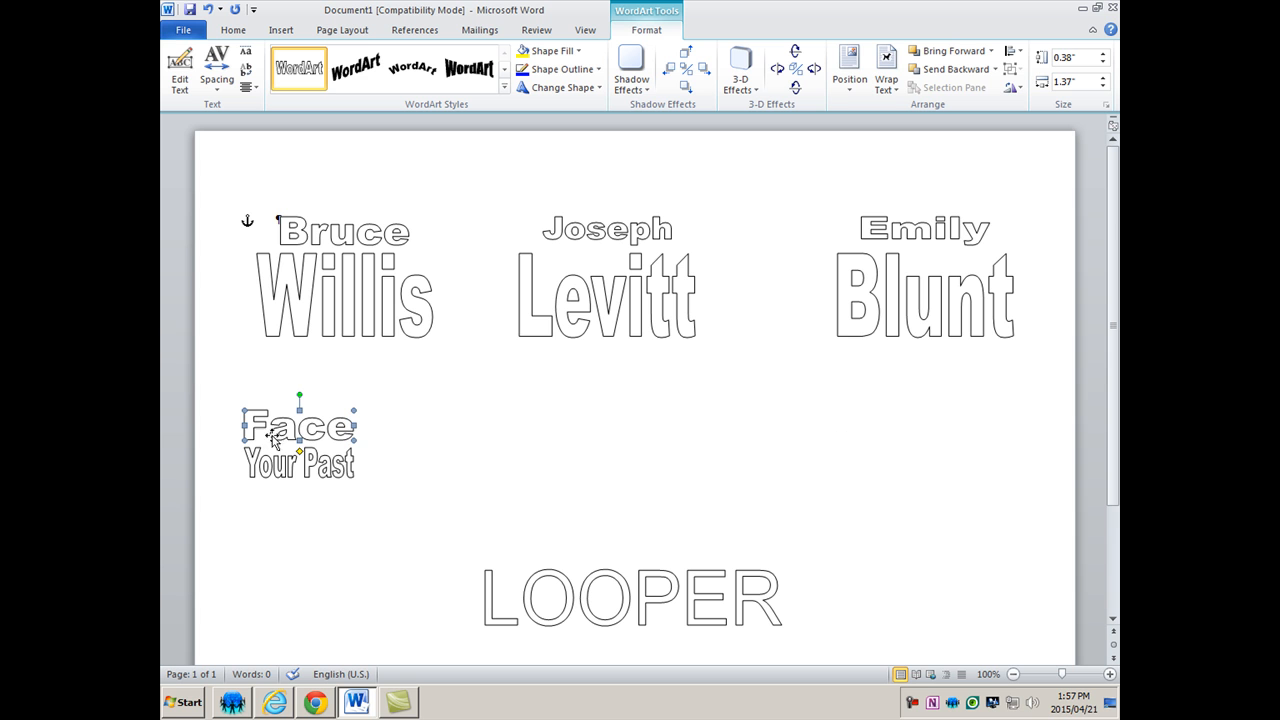
{"action": "left_click_drag", "start_coordinate": [450, 421], "coordinate": [893, 437]}
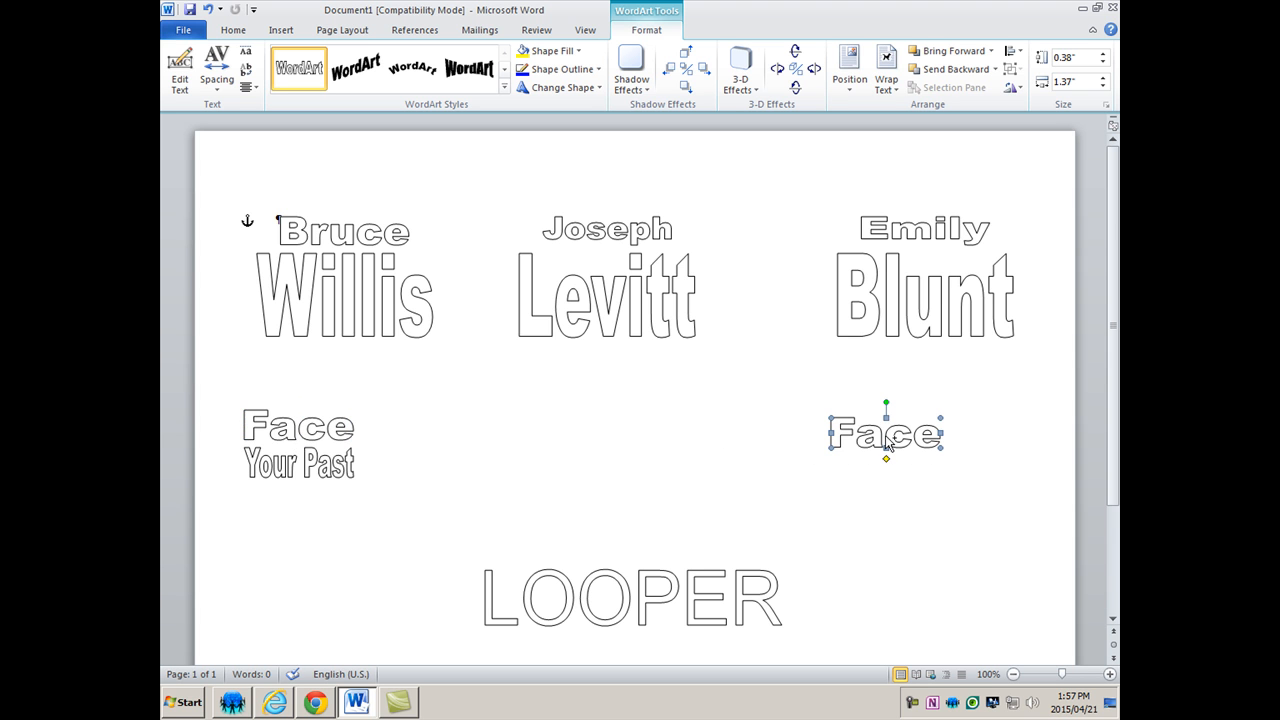
{"action": "left_click", "coordinate": [180, 75]}
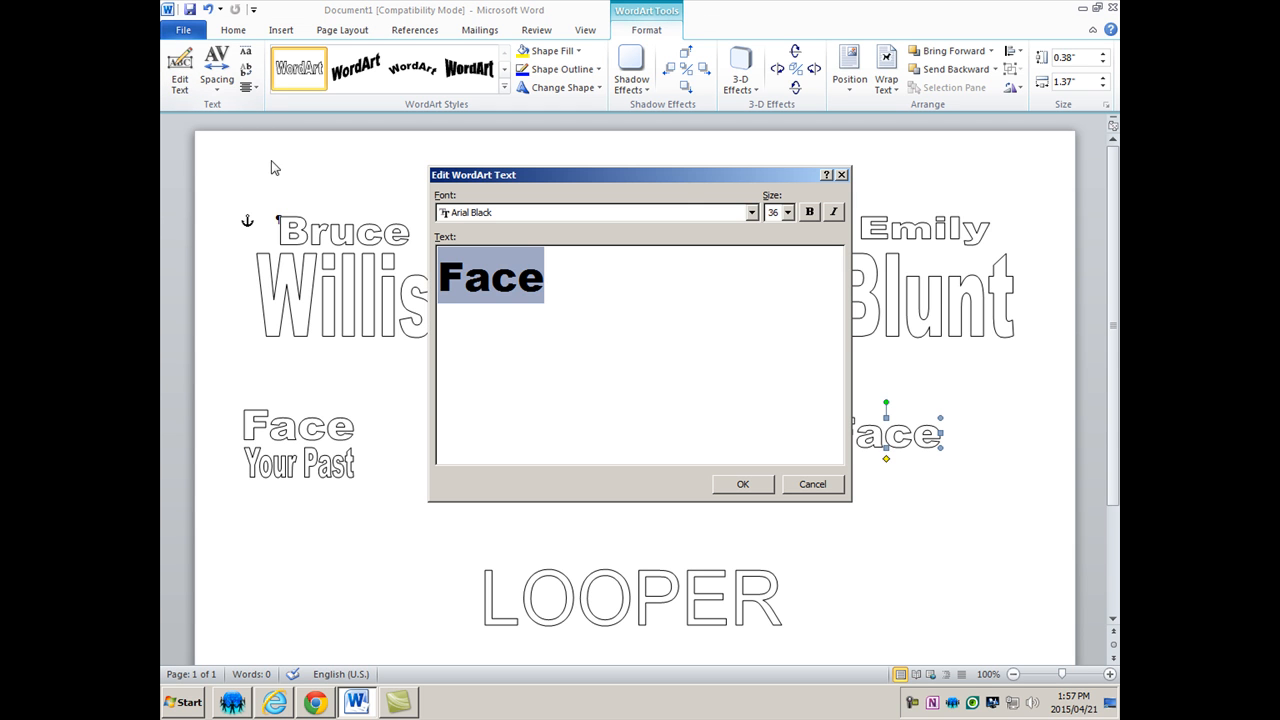
{"action": "left_click", "coordinate": [557, 283]}
{"action": "key", "text": "BackSpace"}
{"action": "key", "text": "BackSpace"}
{"action": "key", "text": "BackSpace"}
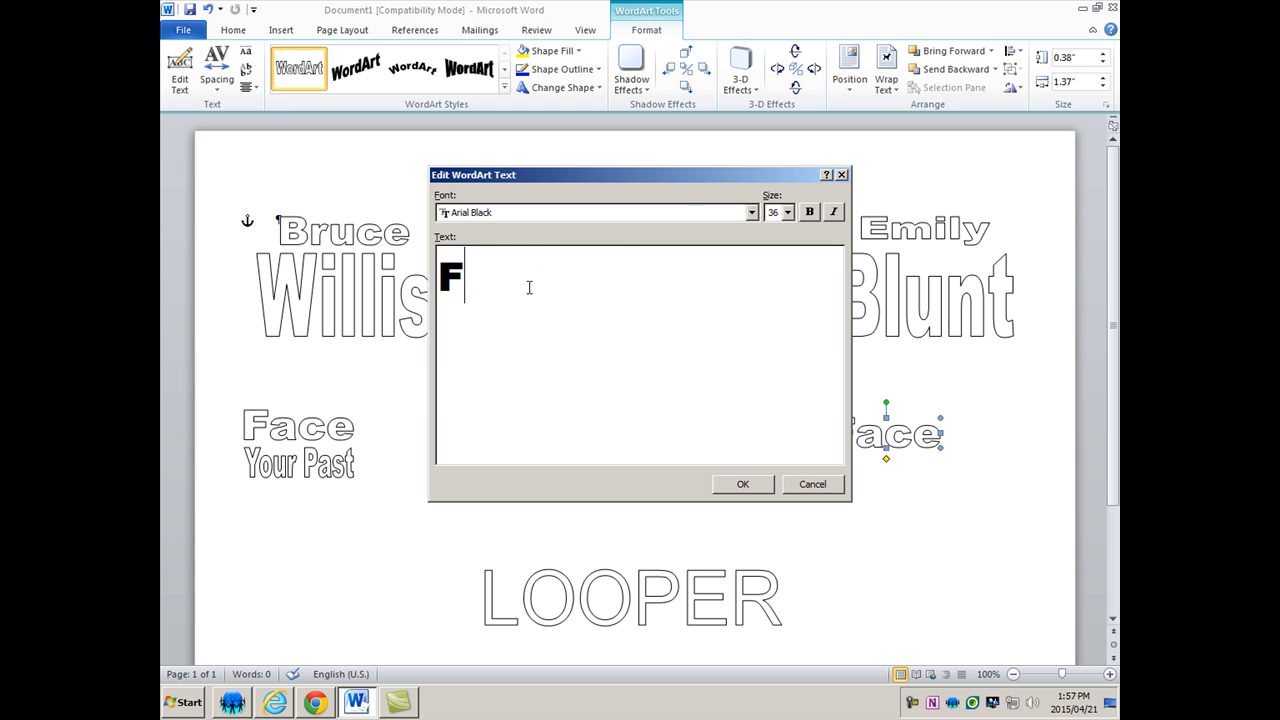
{"action": "type", "text": "ight"}
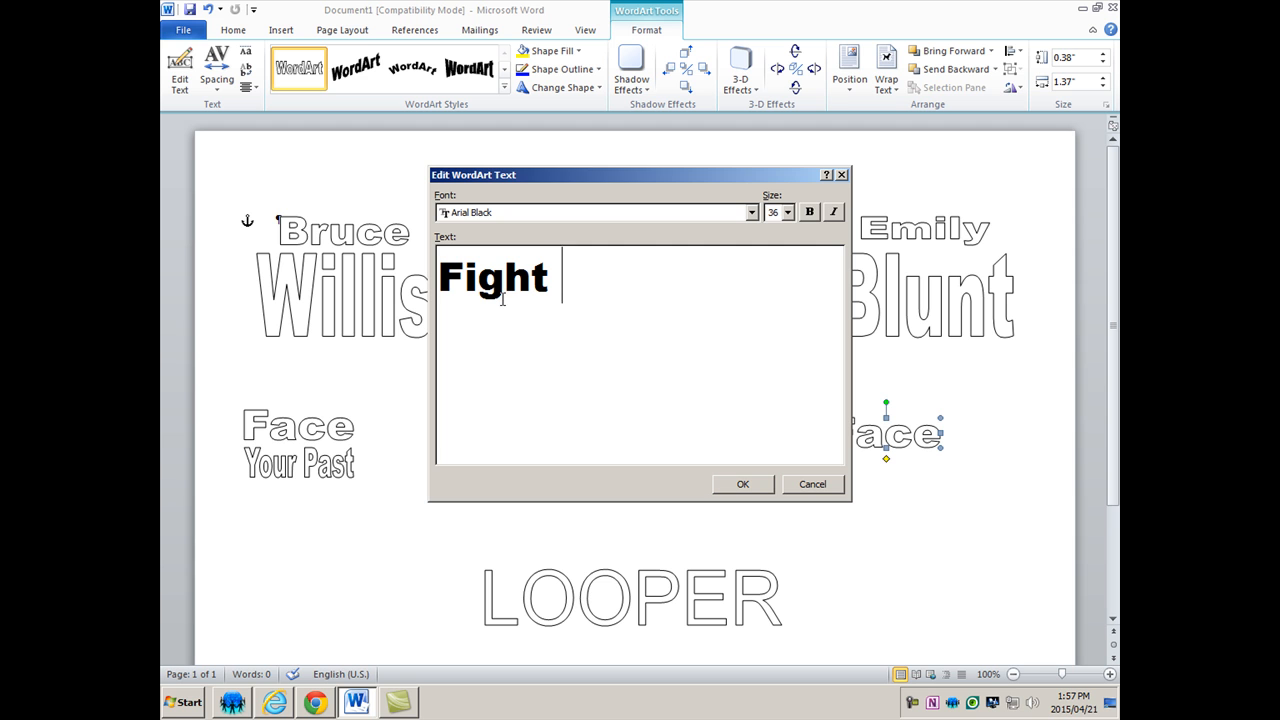
{"action": "key", "text": "BackSpace"}
{"action": "left_click", "coordinate": [743, 484]}
Copy the Your Past WordArt to beneath Fight and change the copy's text to "Your Future"
{"action": "left_click", "coordinate": [346, 473]}
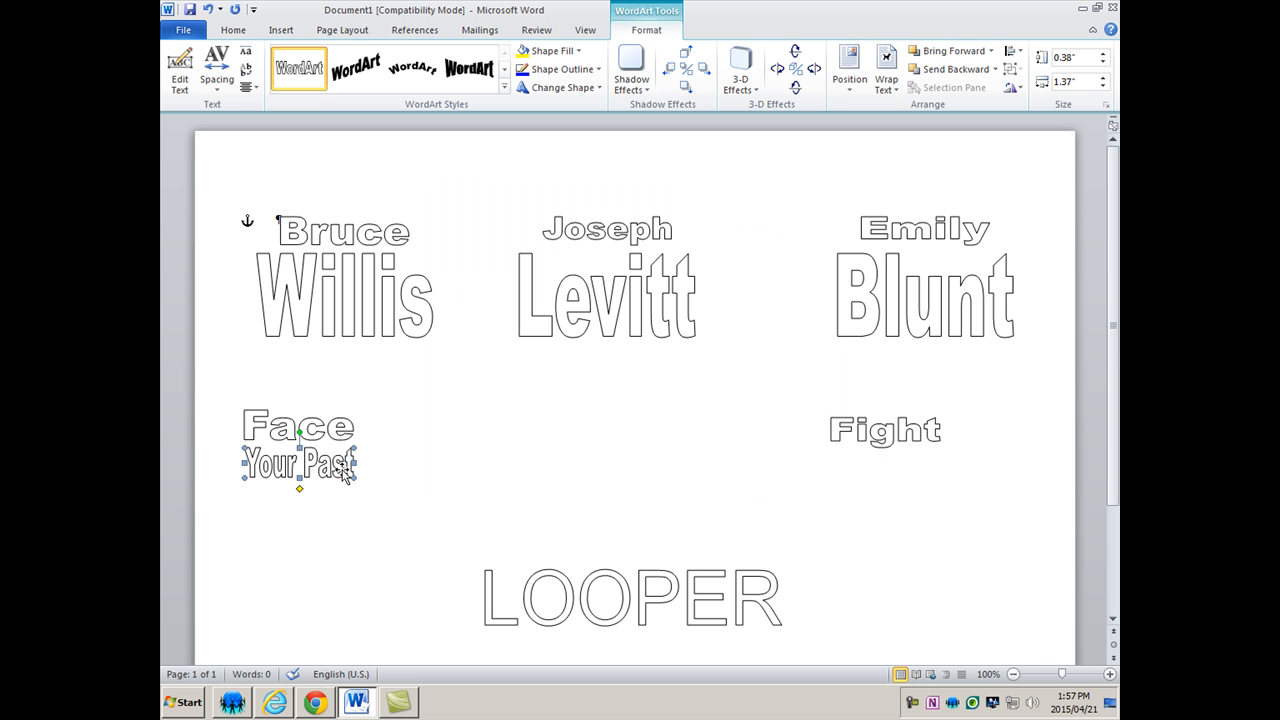
{"action": "left_click_drag", "start_coordinate": [335, 473], "coordinate": [922, 479]}
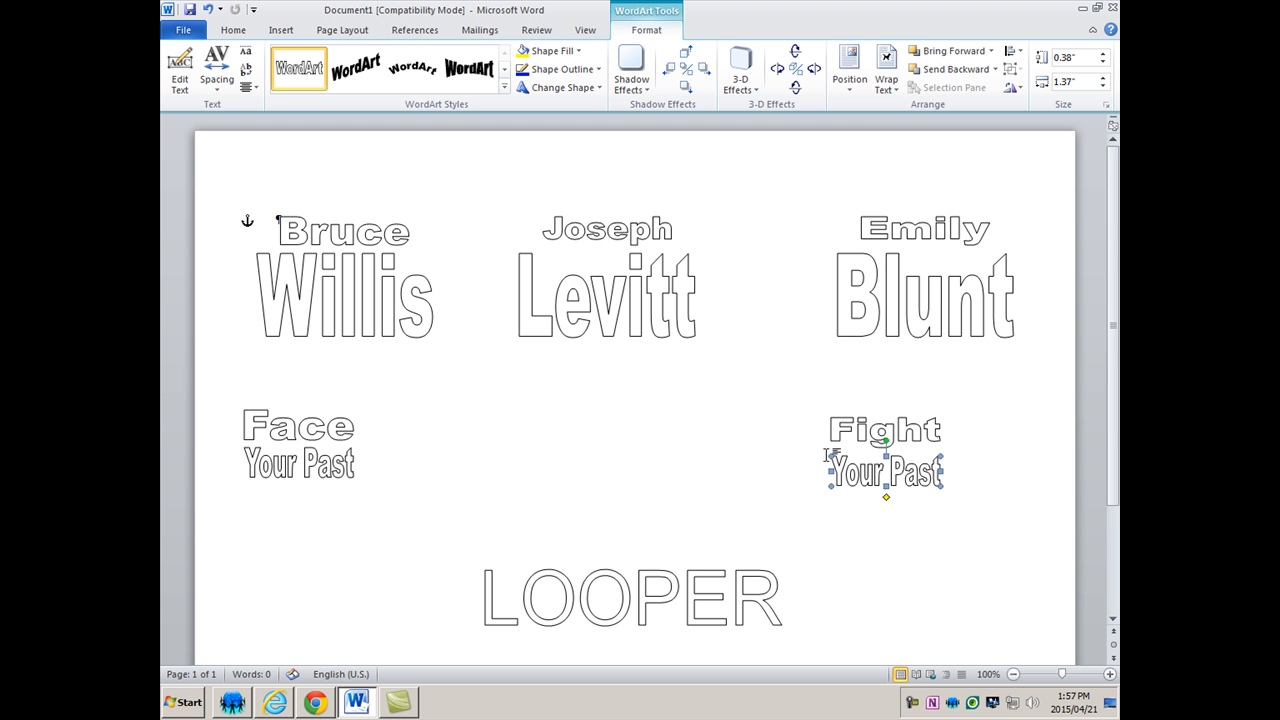
{"action": "left_click", "coordinate": [180, 77]}
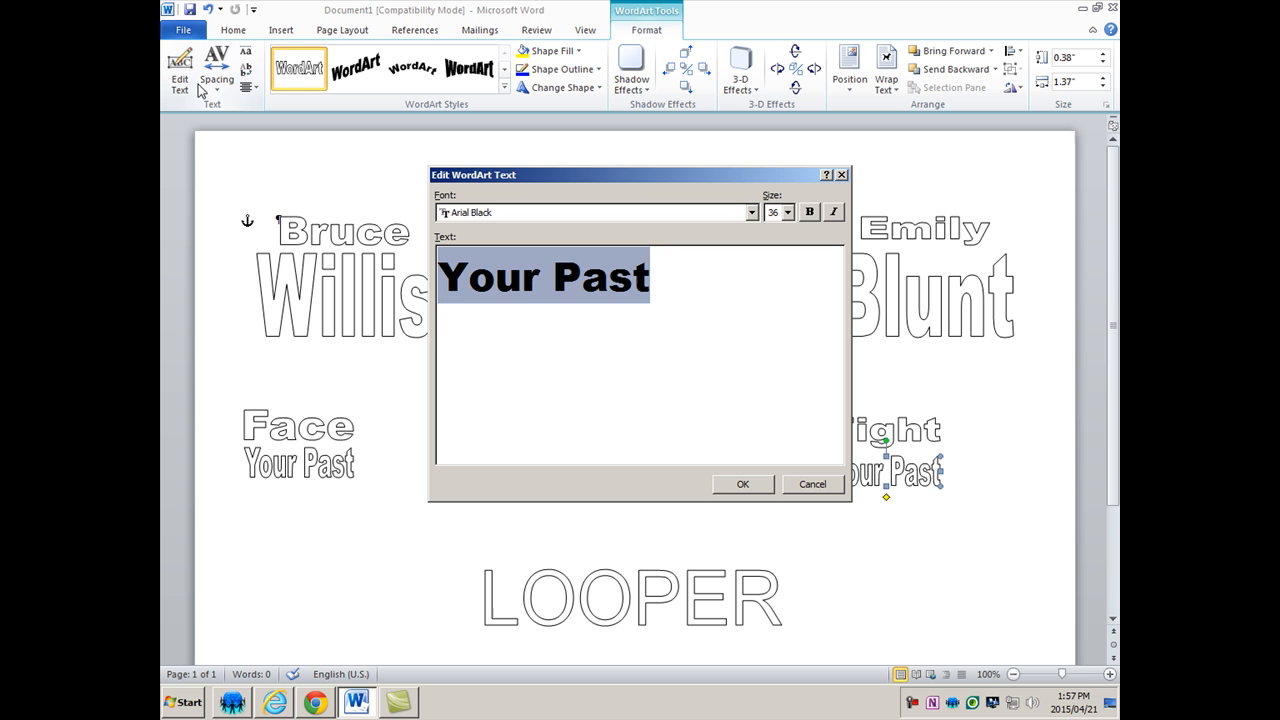
{"action": "left_click", "coordinate": [651, 310]}
{"action": "key", "text": "BackSpace"}
{"action": "key", "text": "BackSpace"}
{"action": "key", "text": "BackSpace"}
{"action": "key", "text": "BackSpace"}
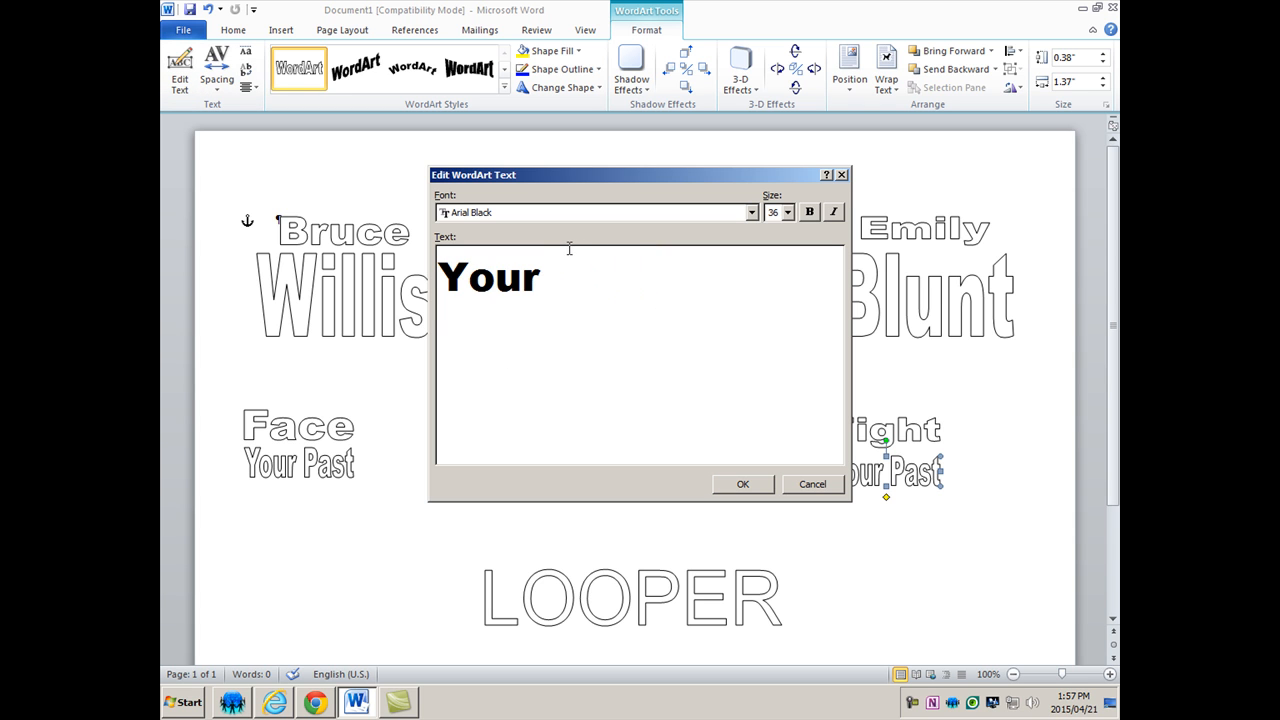
{"action": "type", "text": "Future"}
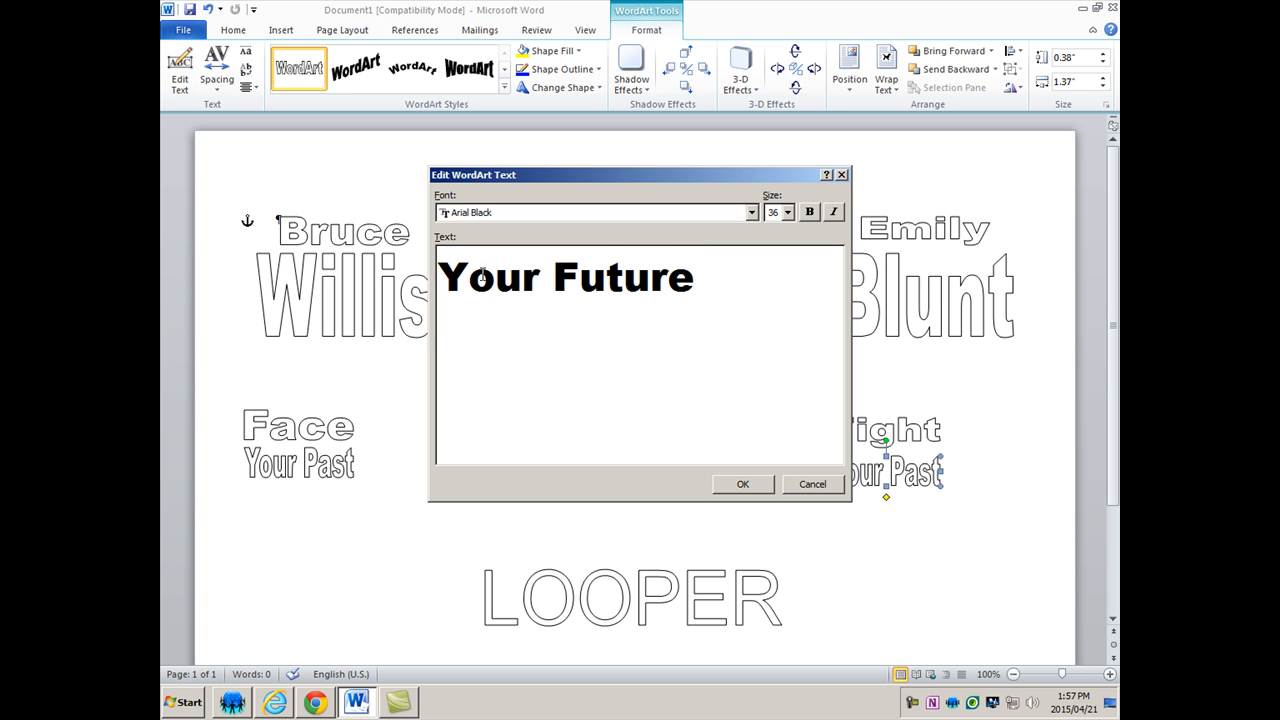
{"action": "left_click", "coordinate": [743, 484]}
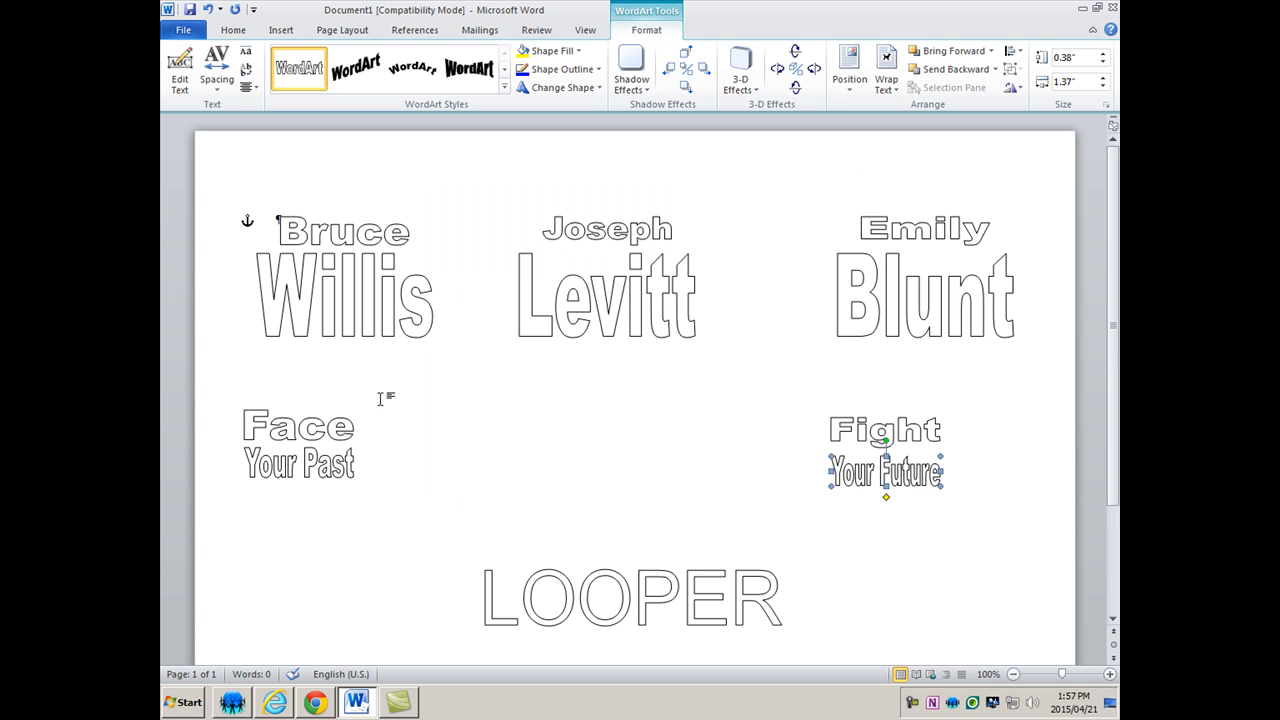
Left-align Face with Your Past, and align Fight with Your Future by their centers
{"action": "left_click", "coordinate": [320, 430]}
{"action": "left_click", "coordinate": [1022, 53]}
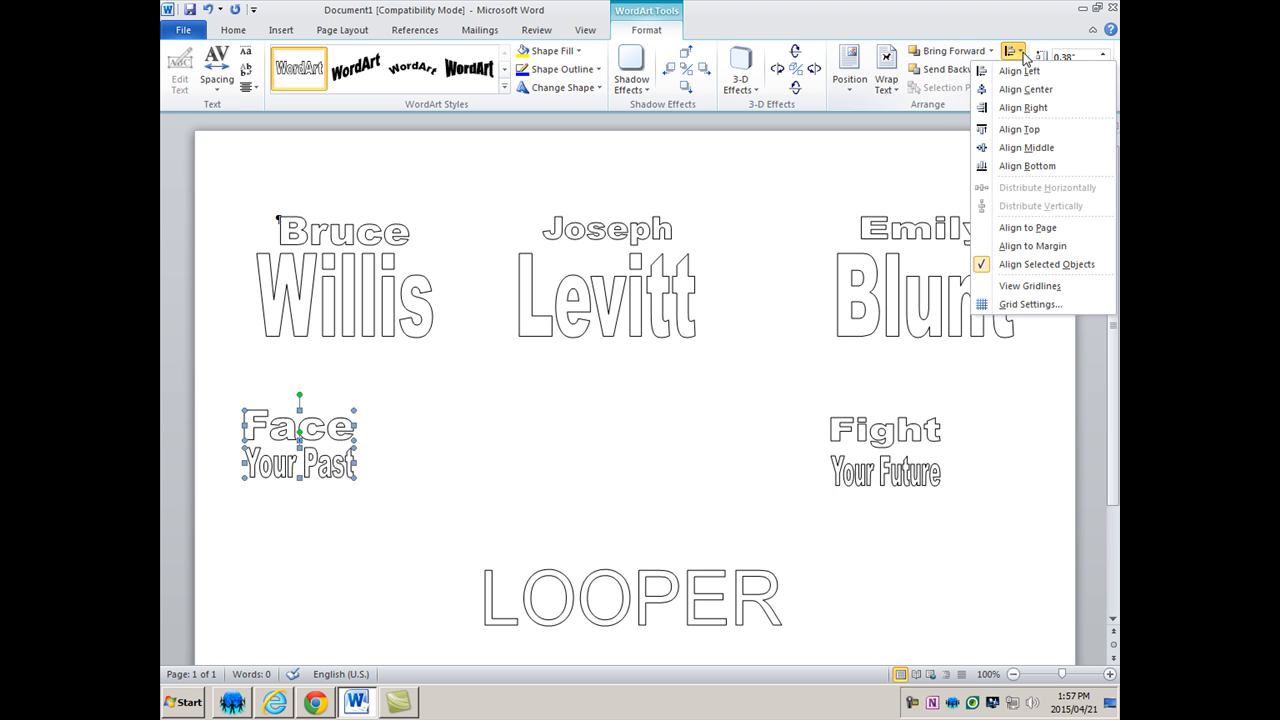
{"action": "left_click", "coordinate": [1019, 71]}
{"action": "left_click", "coordinate": [905, 425]}
{"action": "left_click", "coordinate": [908, 468], "text": "shift"}
{"action": "left_click", "coordinate": [1013, 51]}
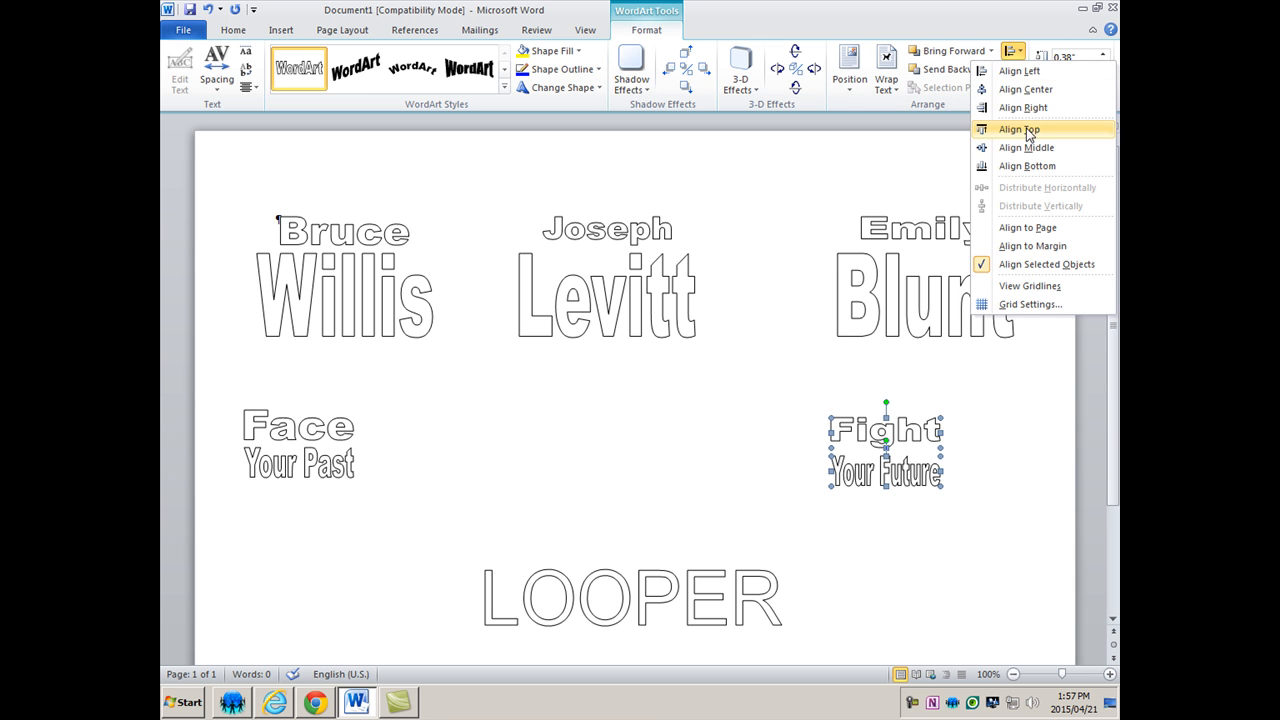
{"action": "left_click", "coordinate": [1025, 89]}
{"action": "left_click", "coordinate": [957, 497]}
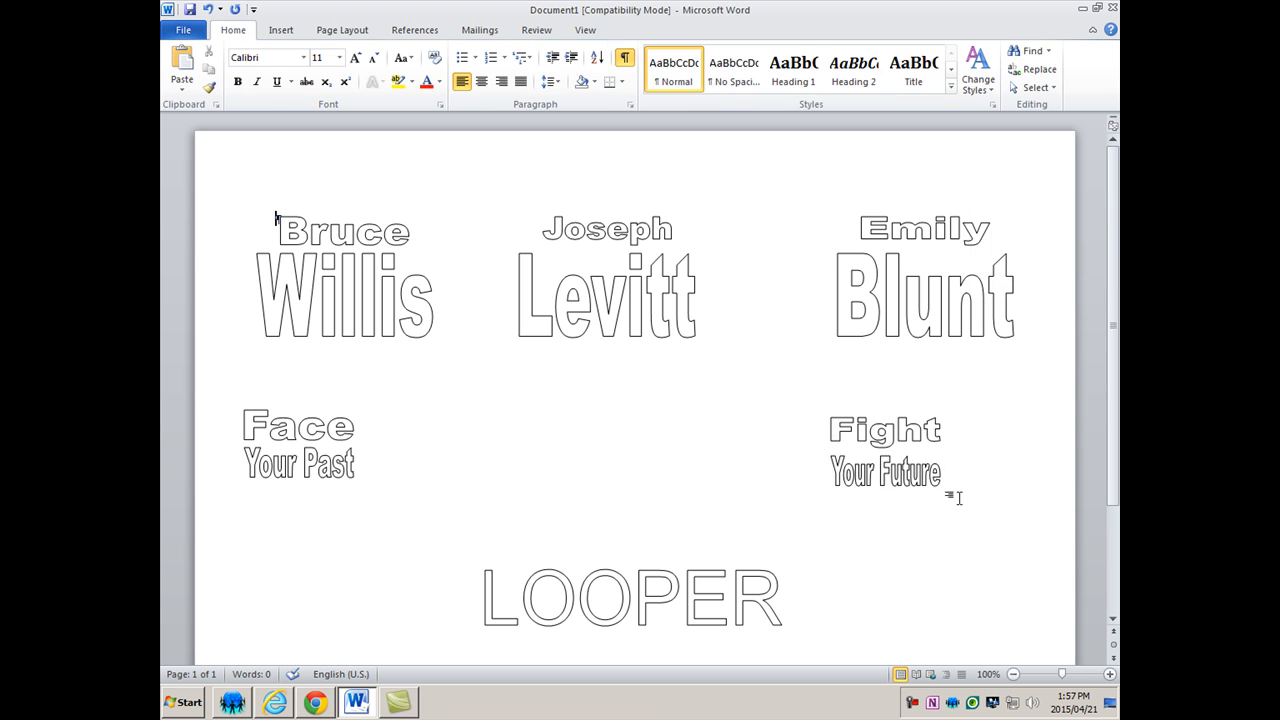
Group Face with Your Past, and group Fight with Your Future
{"action": "left_click", "coordinate": [333, 432]}
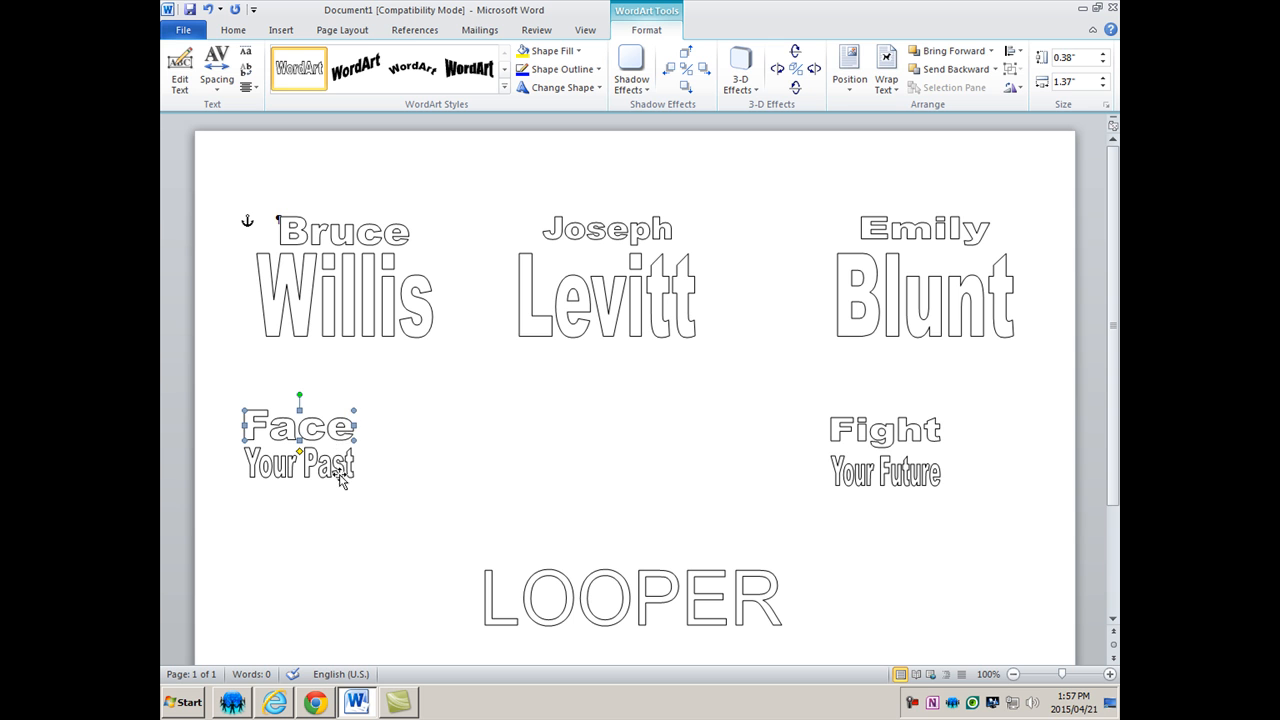
{"action": "left_click", "coordinate": [340, 470], "text": "shift"}
{"action": "left_click", "coordinate": [1018, 52]}
{"action": "left_click", "coordinate": [1029, 92]}
{"action": "left_click", "coordinate": [885, 432]}
{"action": "left_click", "coordinate": [885, 475], "text": "shift"}
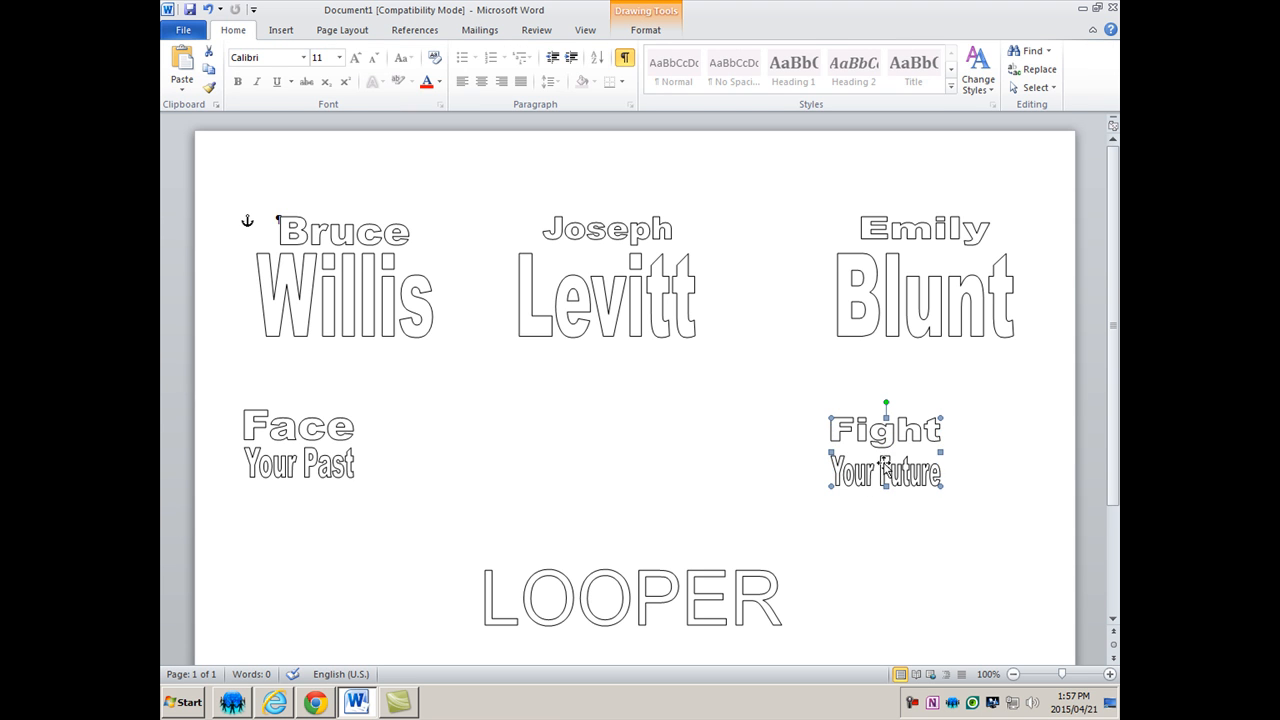
Move the Fight Your Future group slightly up and right, and nudge the Face Your Past group slightly up
{"action": "left_click_drag", "start_coordinate": [922, 475], "coordinate": [945, 456]}
{"action": "left_click", "coordinate": [315, 450]}
{"action": "left_click", "coordinate": [315, 455], "text": "shift"}
{"action": "scroll", "coordinate": [829, 471], "scroll_direction": "down", "scroll_amount": 3}
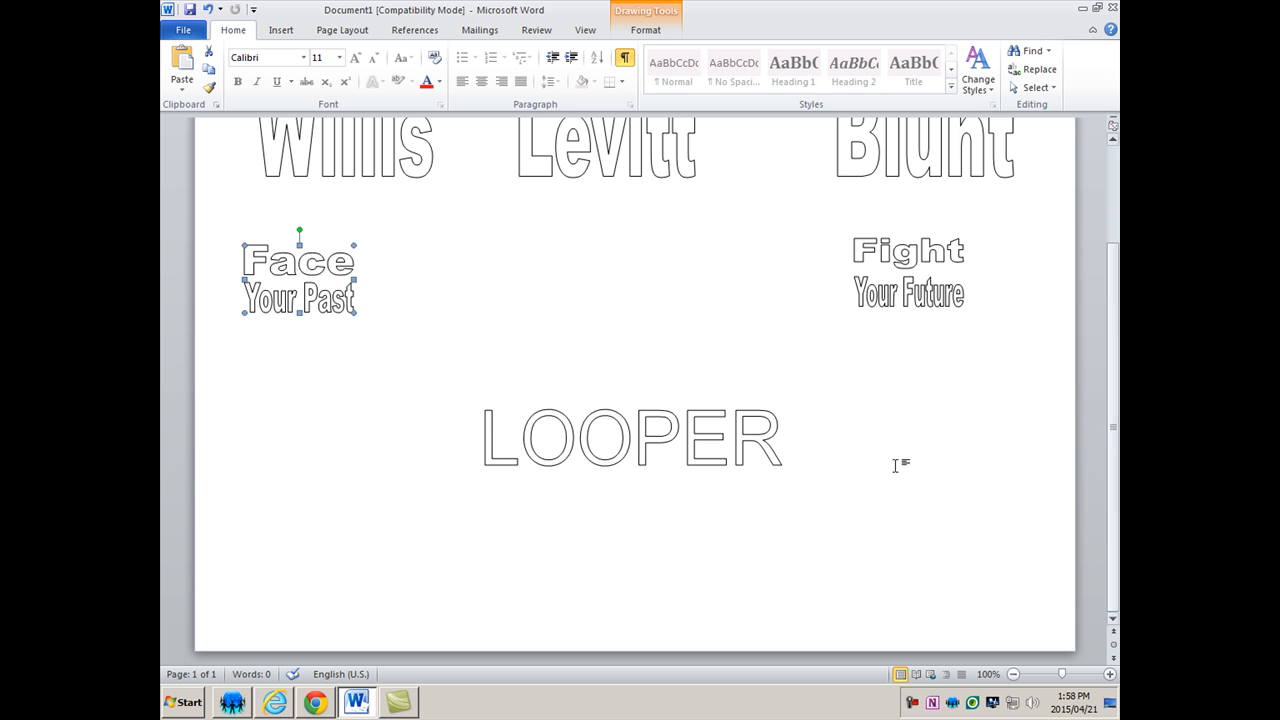
{"action": "scroll", "coordinate": [722, 344], "scroll_direction": "up", "scroll_amount": 3}
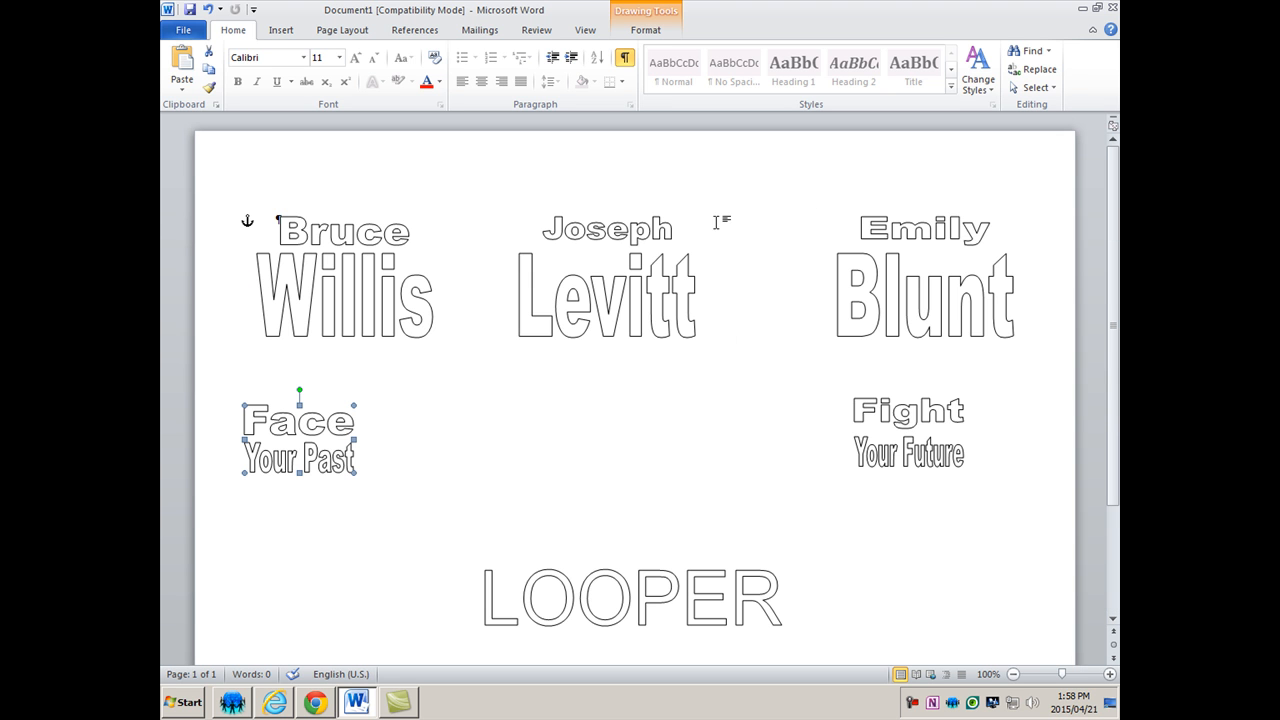
Insert a Simple Text Box and move it down the page toward the LOOPER title
{"action": "left_click", "coordinate": [648, 33]}
{"action": "left_click", "coordinate": [281, 30]}
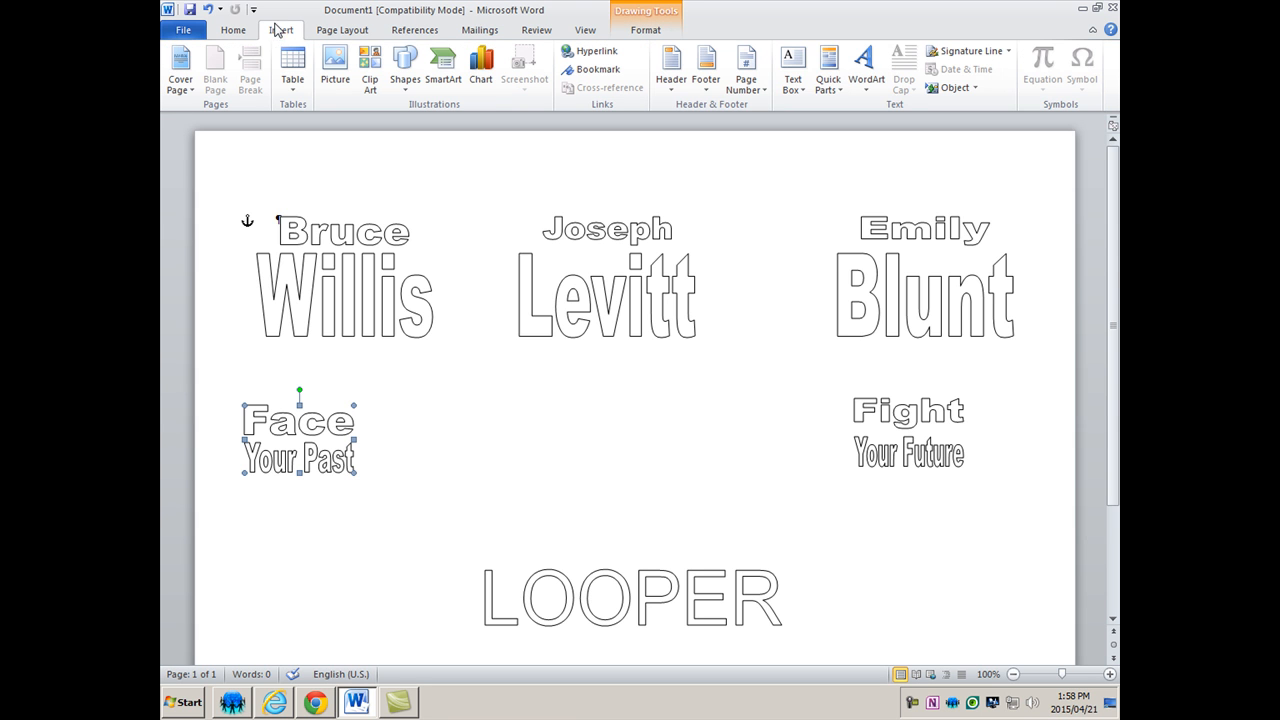
{"action": "left_click", "coordinate": [805, 84]}
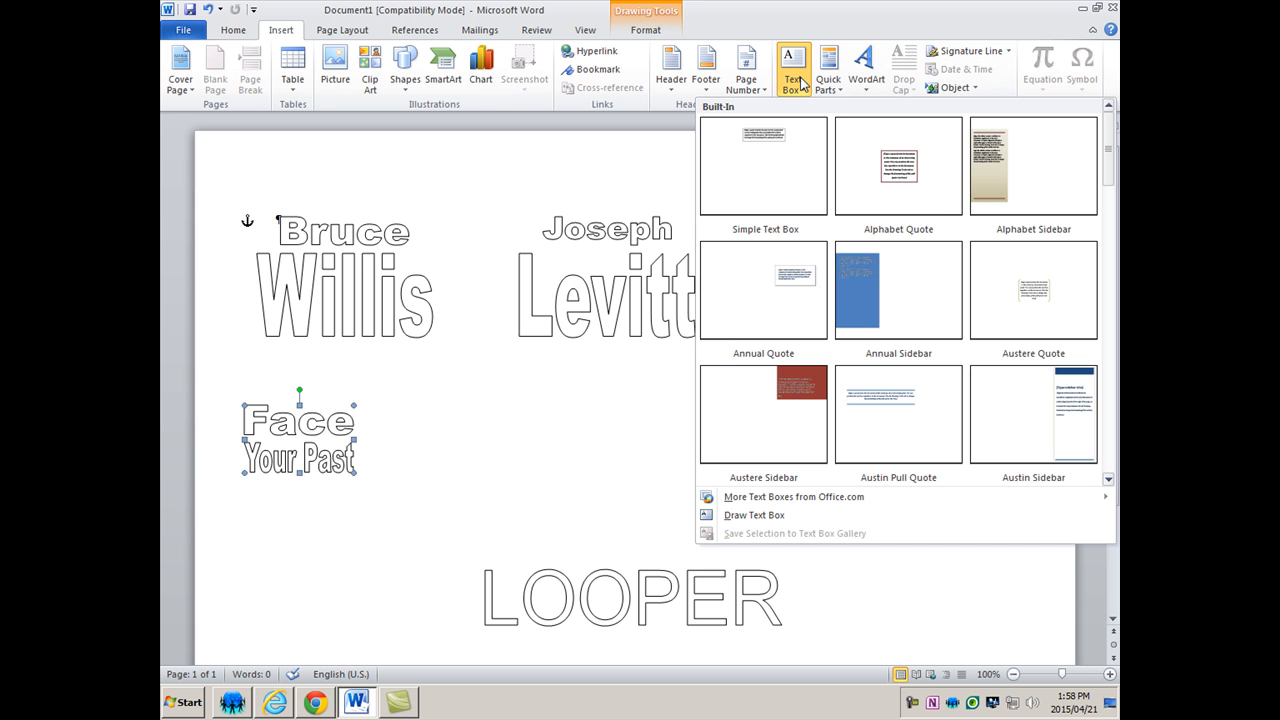
{"action": "left_click", "coordinate": [767, 140]}
{"action": "left_click_drag", "start_coordinate": [688, 325], "coordinate": [660, 573]}
Position the text box below the LOOPER title and widen it on both sides to about 8.5"
{"action": "scroll", "coordinate": [664, 459], "scroll_direction": "down", "scroll_amount": 3}
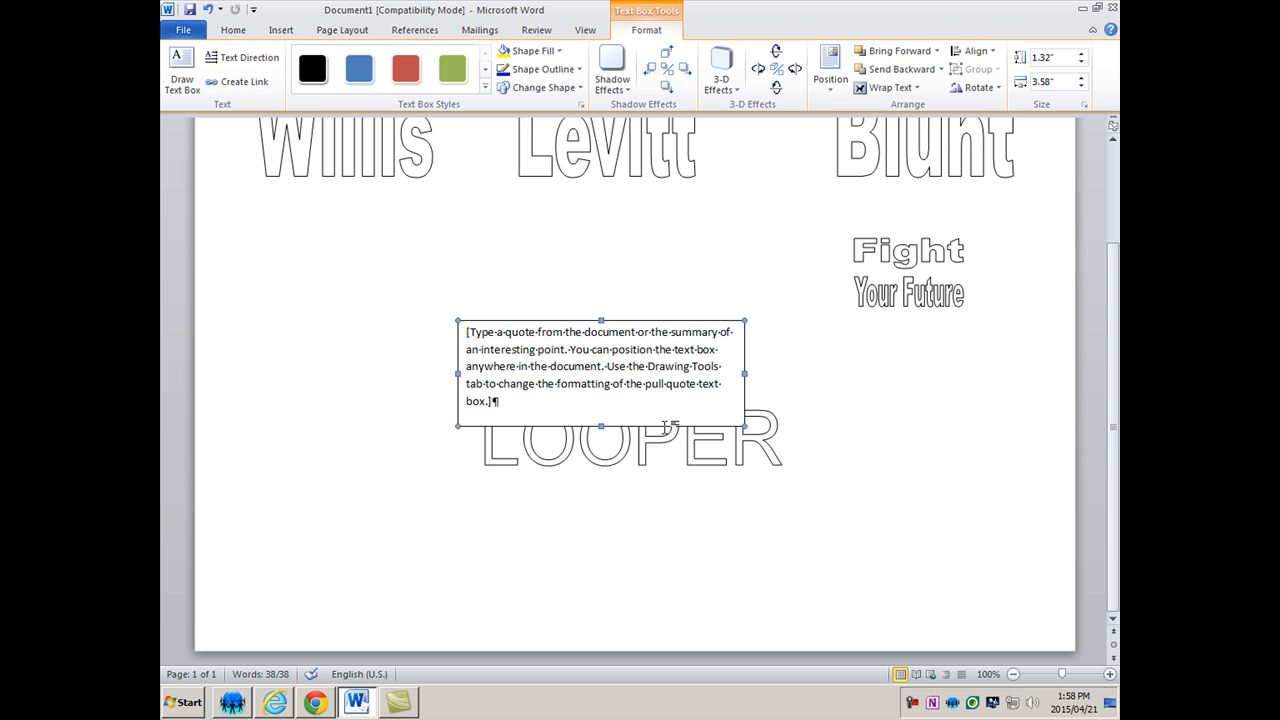
{"action": "left_click_drag", "start_coordinate": [665, 428], "coordinate": [703, 604]}
{"action": "left_click_drag", "start_coordinate": [783, 548], "coordinate": [990, 551]}
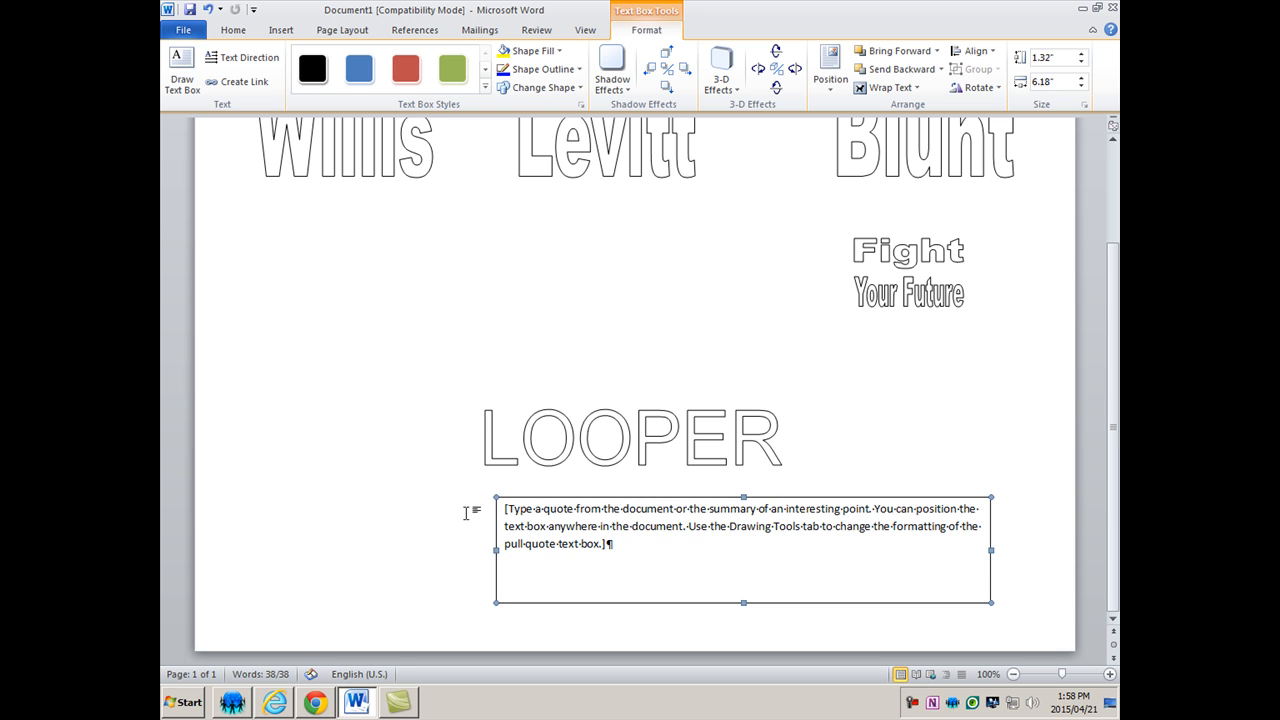
{"action": "left_click_drag", "start_coordinate": [496, 550], "coordinate": [311, 550]}
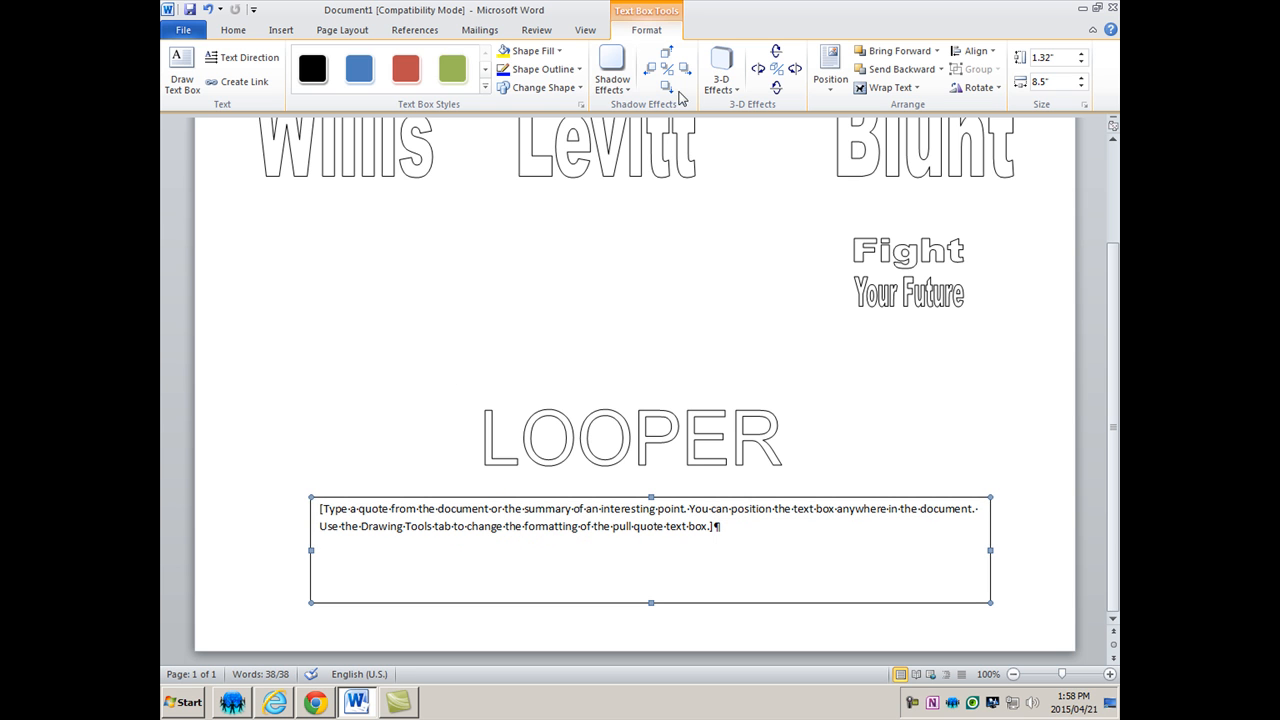
Remove the text box's outline and place it, about 0.67" high, slightly lower and further left beneath LOOPER
{"action": "left_click", "coordinate": [578, 69]}
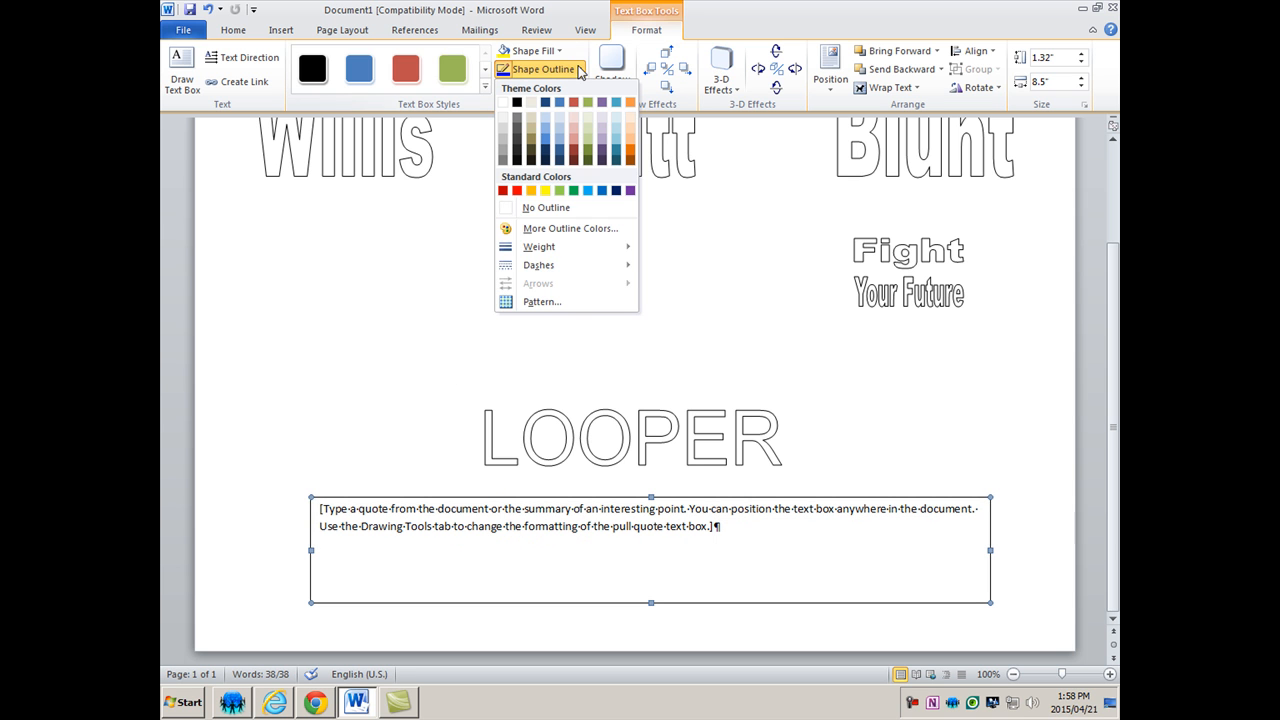
{"action": "left_click", "coordinate": [525, 208]}
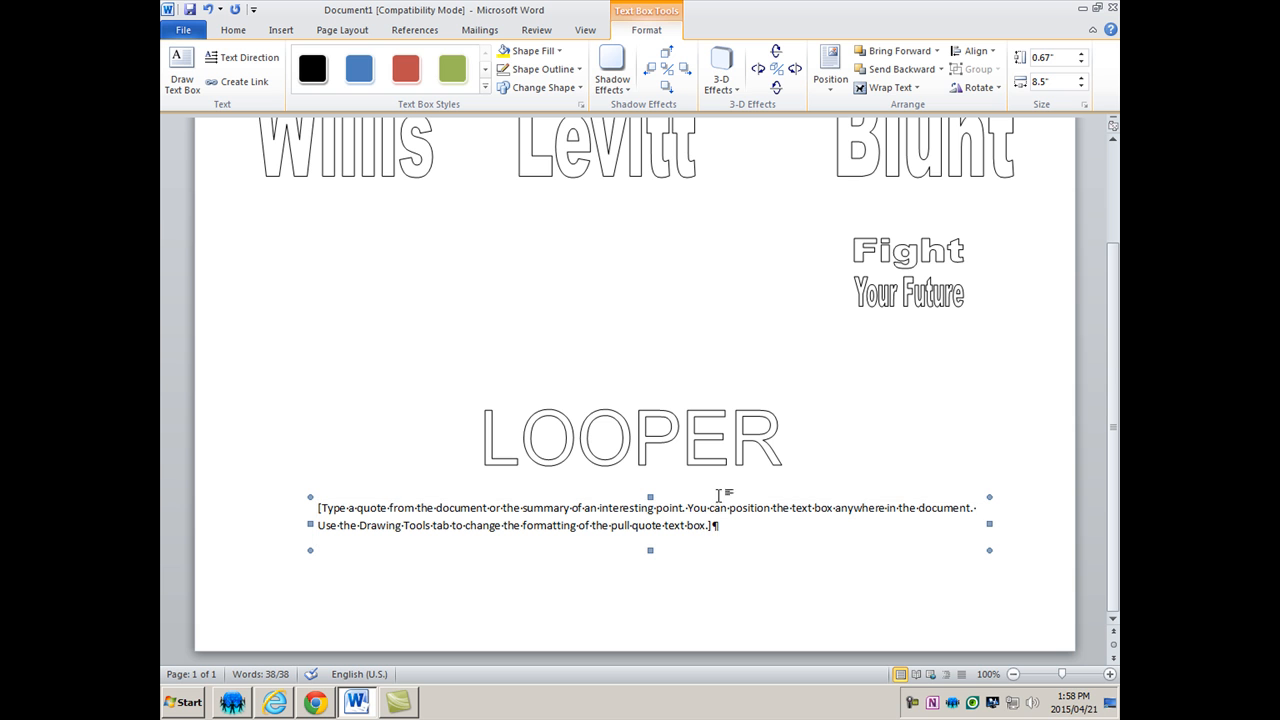
{"action": "left_click_drag", "start_coordinate": [719, 500], "coordinate": [684, 531]}
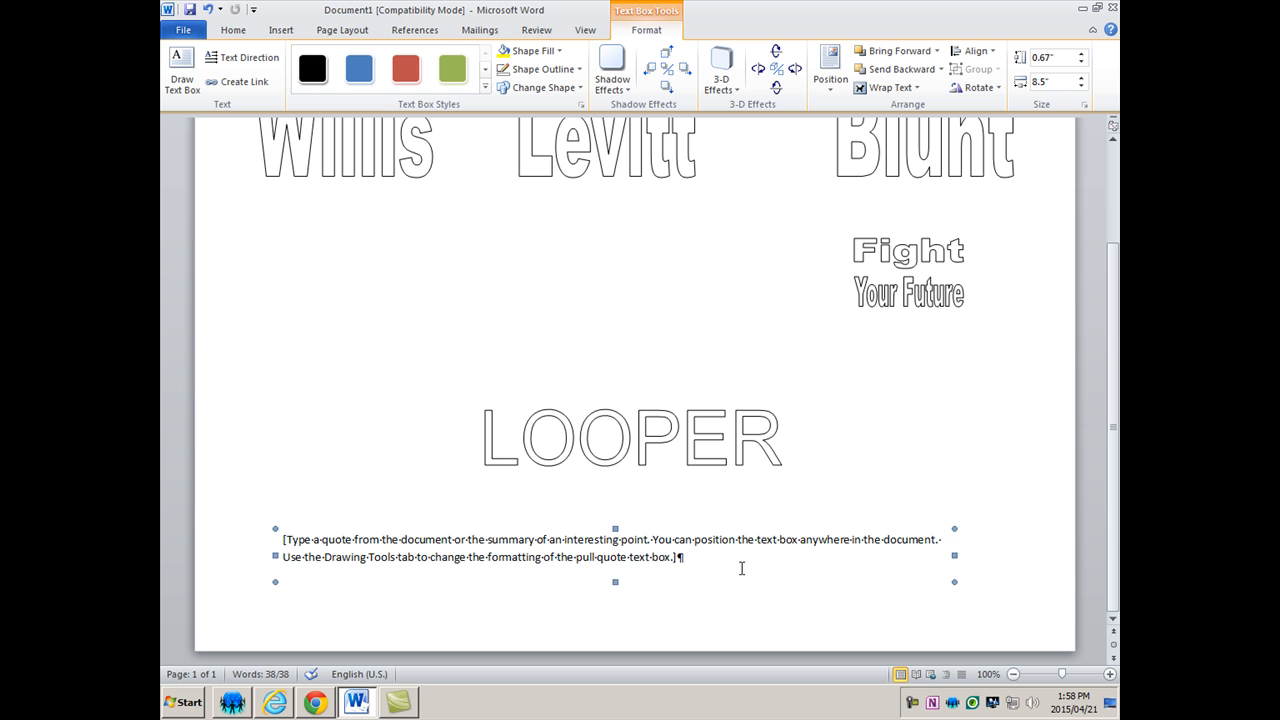
Insert the looper picture from the Documents library into the poster
{"action": "scroll", "coordinate": [906, 445], "scroll_direction": "up", "scroll_amount": 1}
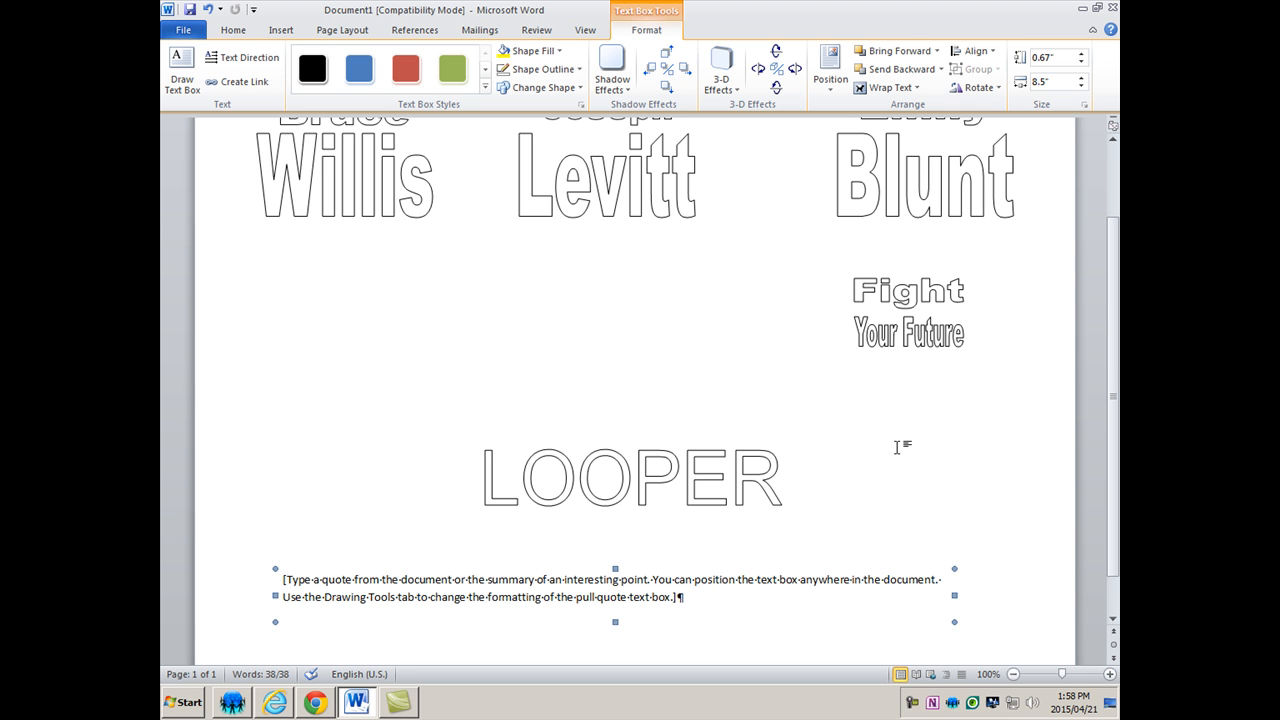
{"action": "left_click", "coordinate": [549, 357]}
{"action": "scroll", "coordinate": [549, 357], "scroll_direction": "up", "scroll_amount": 2}
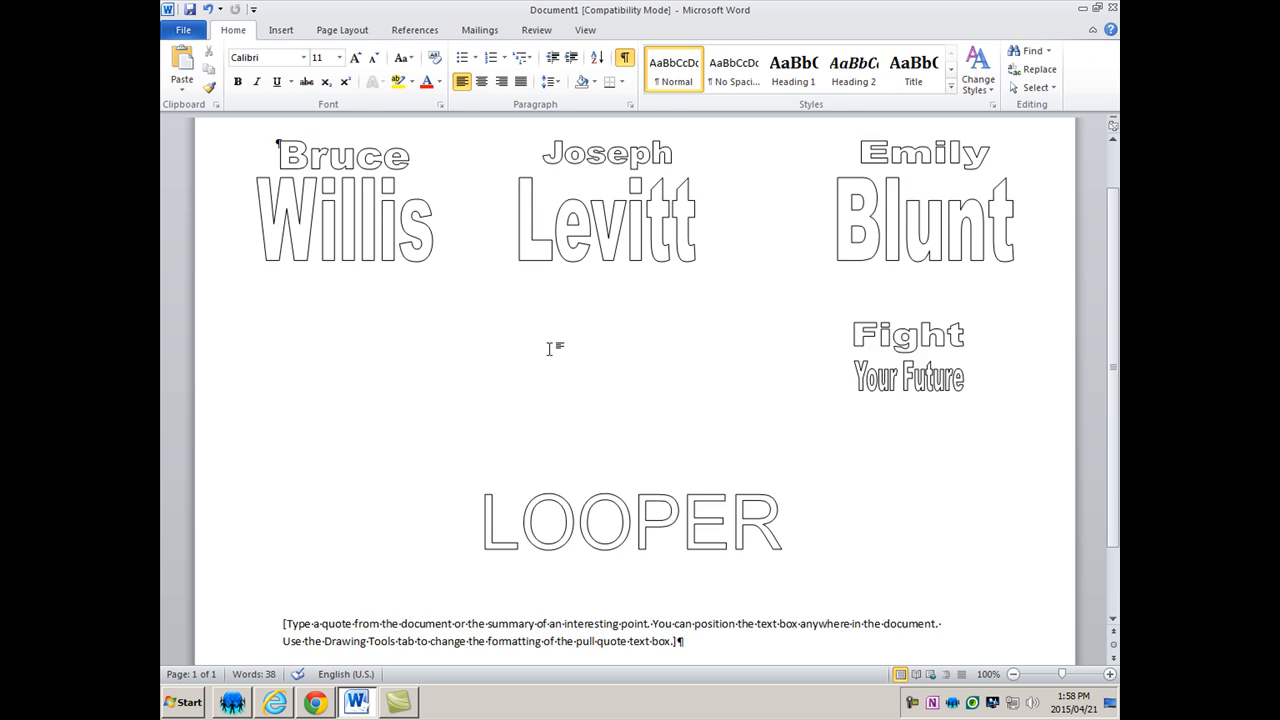
{"action": "left_click", "coordinate": [285, 30]}
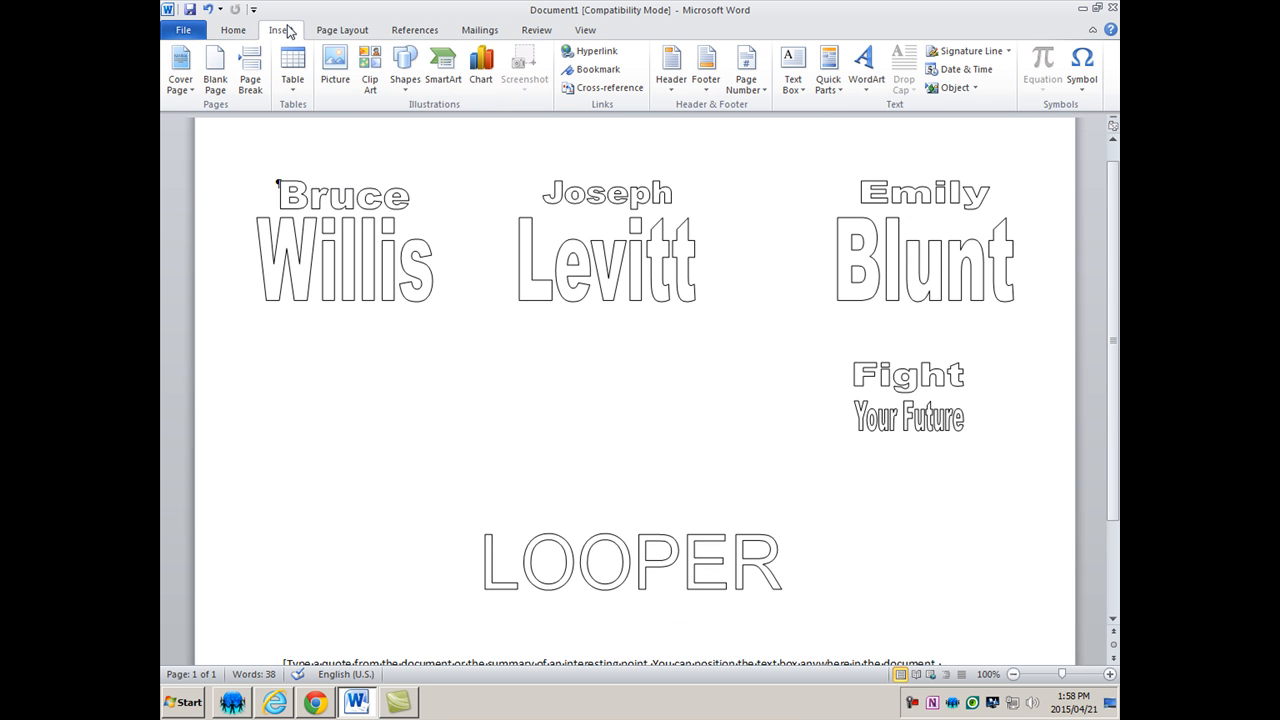
{"action": "left_click", "coordinate": [331, 64]}
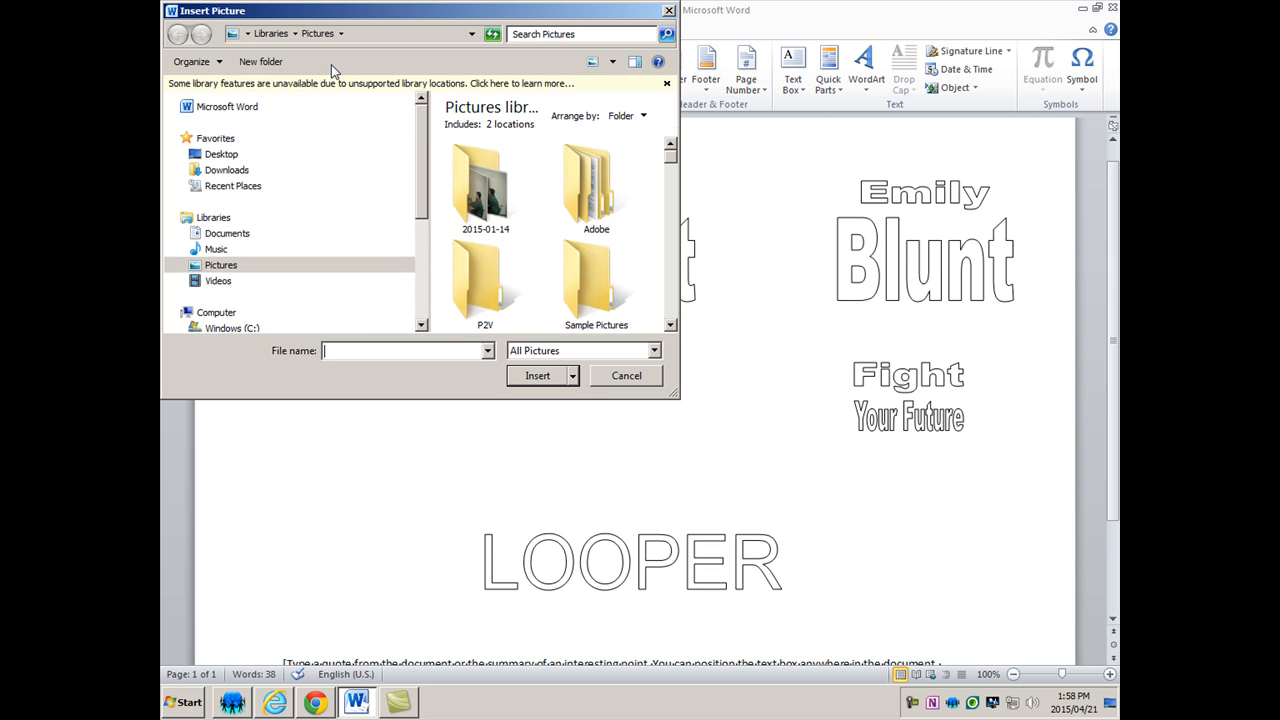
{"action": "left_click", "coordinate": [226, 235]}
{"action": "left_click", "coordinate": [463, 292]}
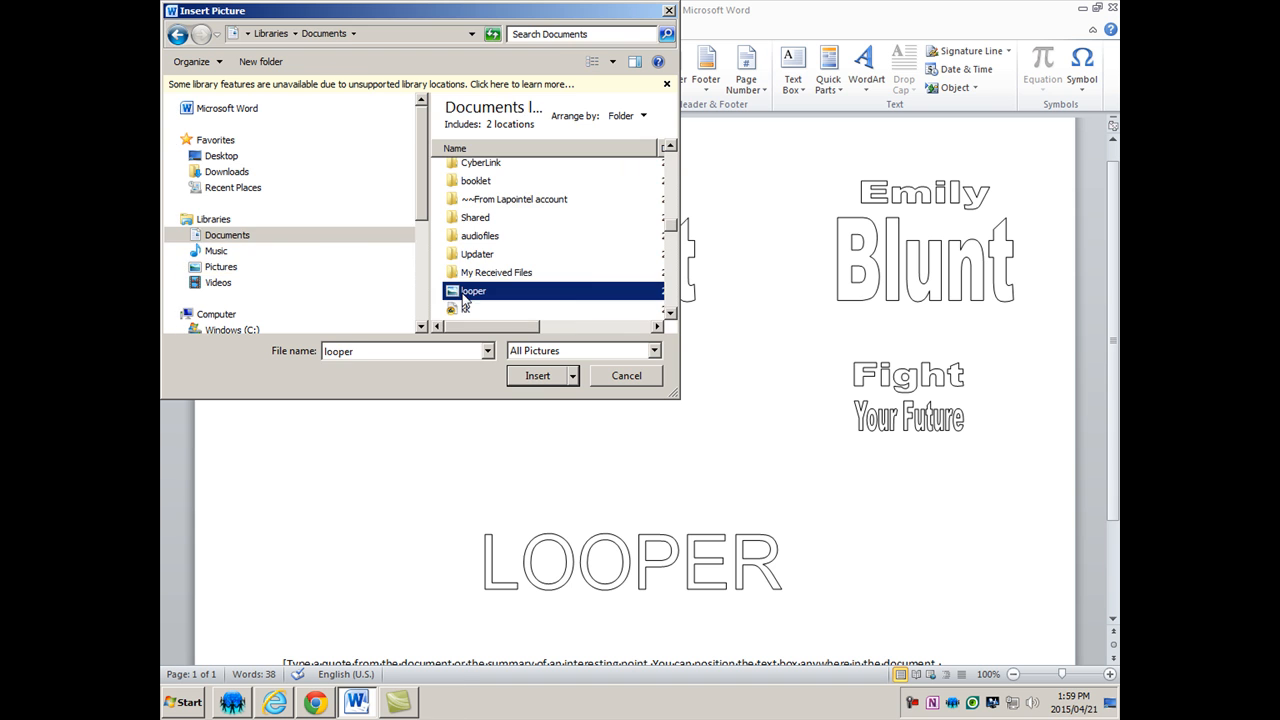
{"action": "left_click", "coordinate": [537, 376]}
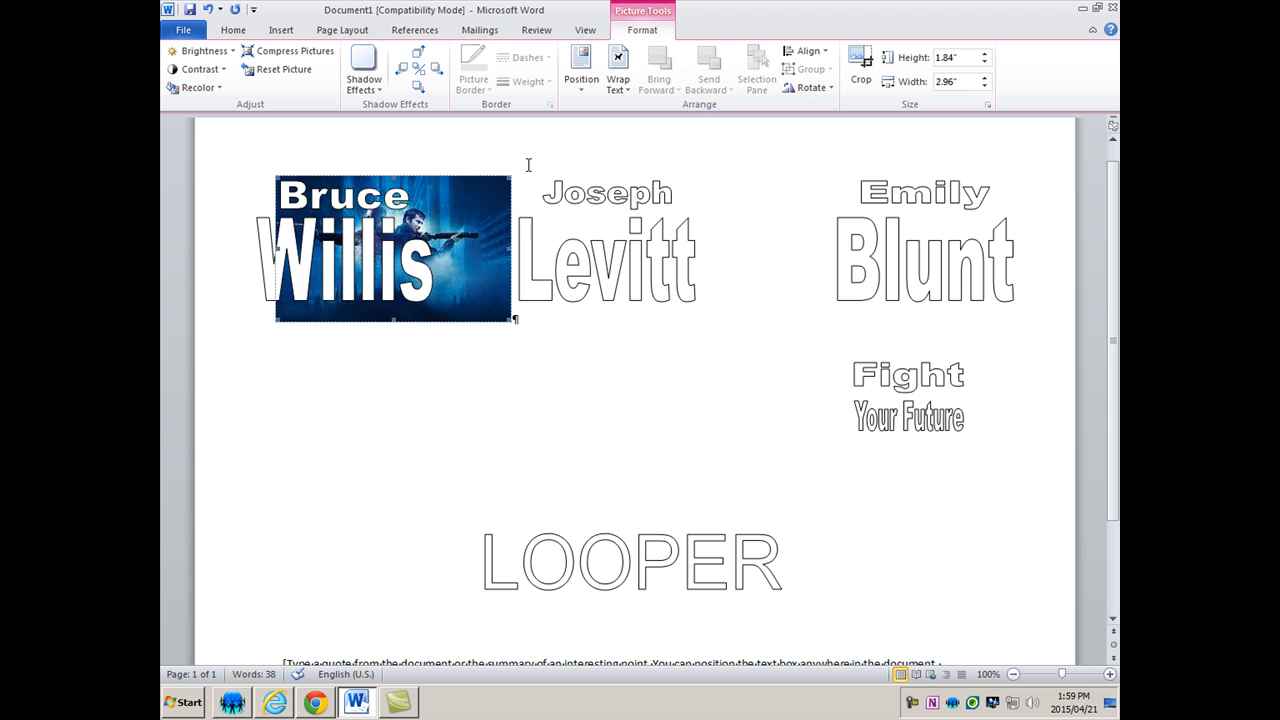
Set the picture's wrapping to In Front of Text and enlarge it across the page to about 6.88" by 11.03"
{"action": "left_click", "coordinate": [628, 87]}
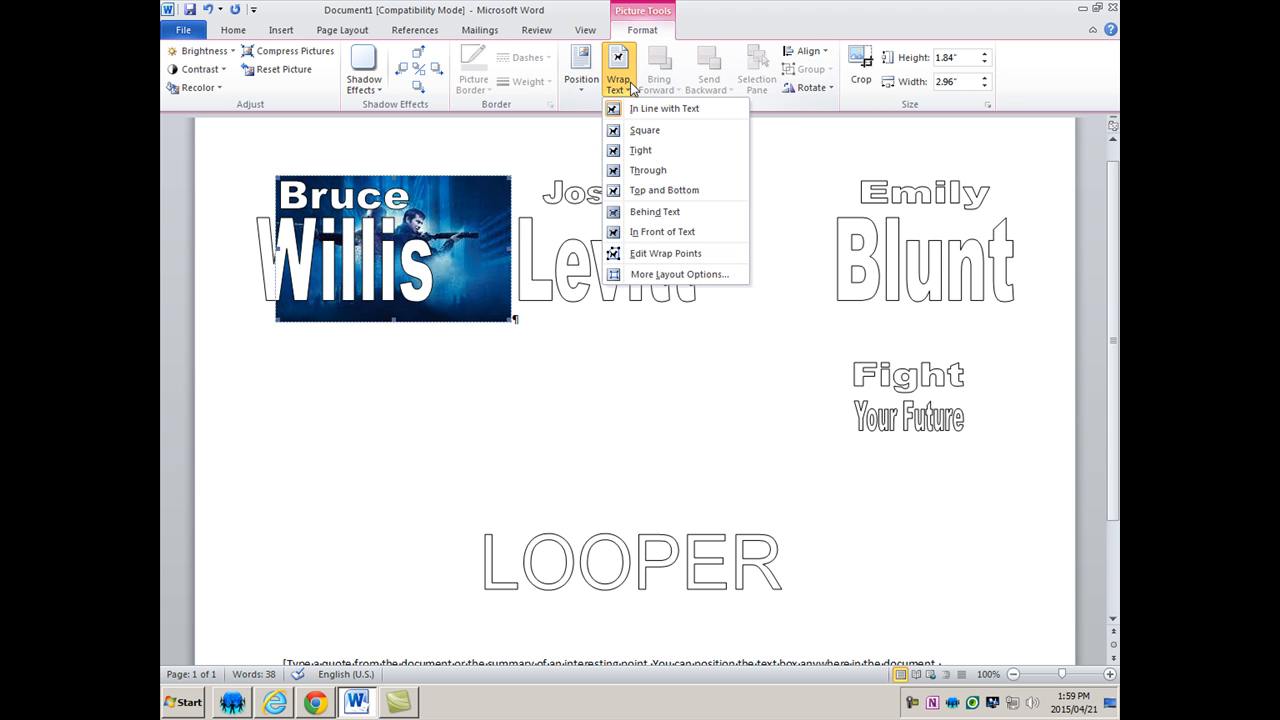
{"action": "left_click", "coordinate": [662, 231]}
{"action": "left_click_drag", "start_coordinate": [465, 240], "coordinate": [385, 185]}
{"action": "left_click_drag", "start_coordinate": [435, 264], "coordinate": [930, 546]}
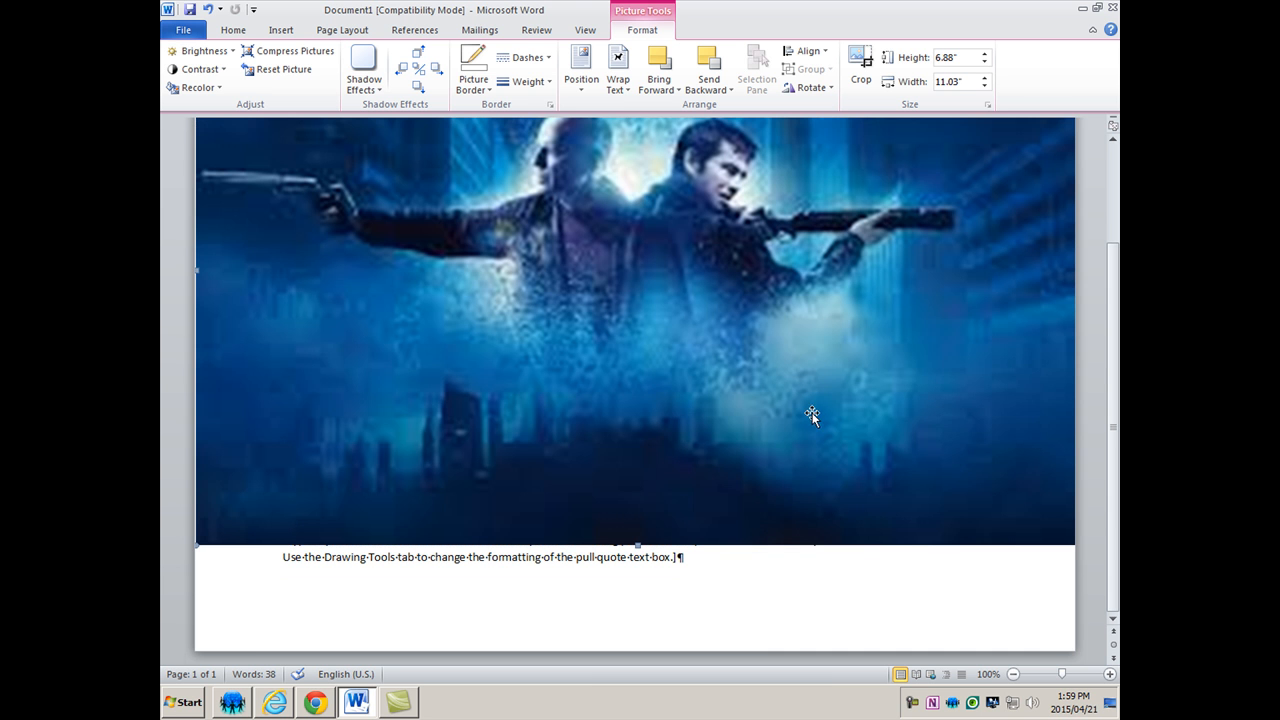
Shift the picture up and slightly left to meet the page's top-left corner
{"action": "scroll", "coordinate": [810, 419], "scroll_direction": "up", "scroll_amount": 3}
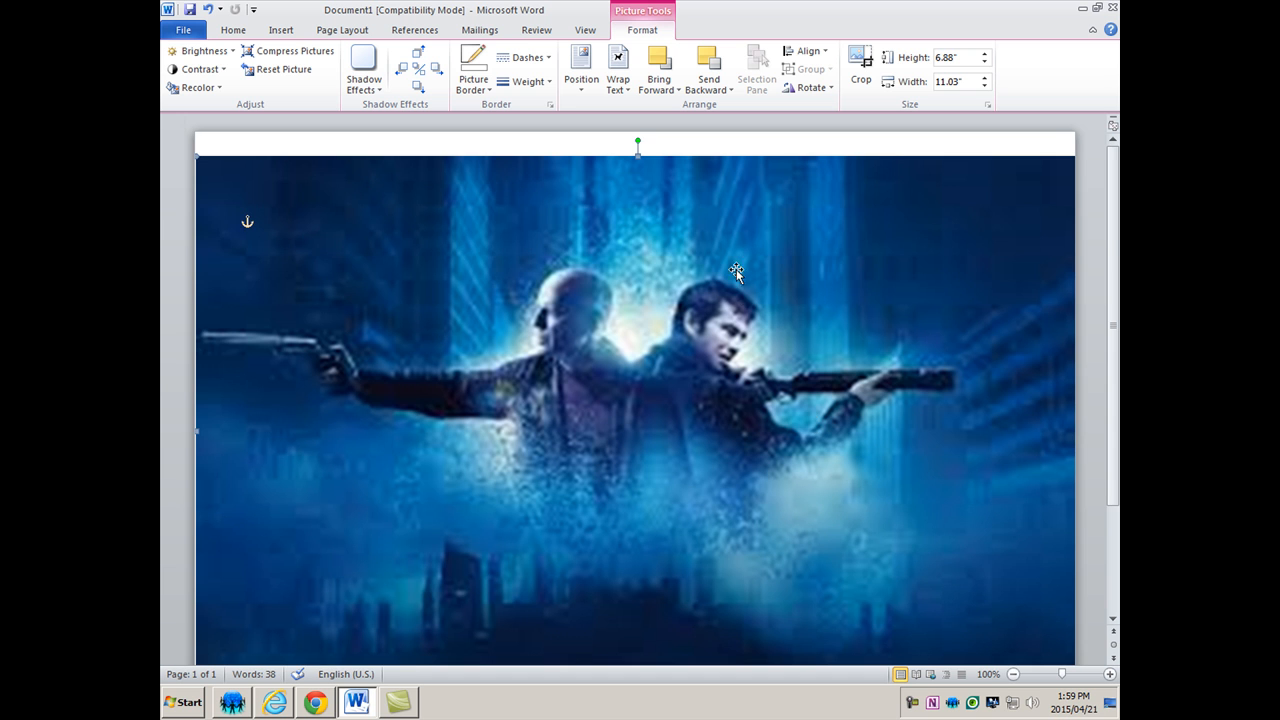
{"action": "scroll", "coordinate": [755, 261], "scroll_direction": "down", "scroll_amount": 3}
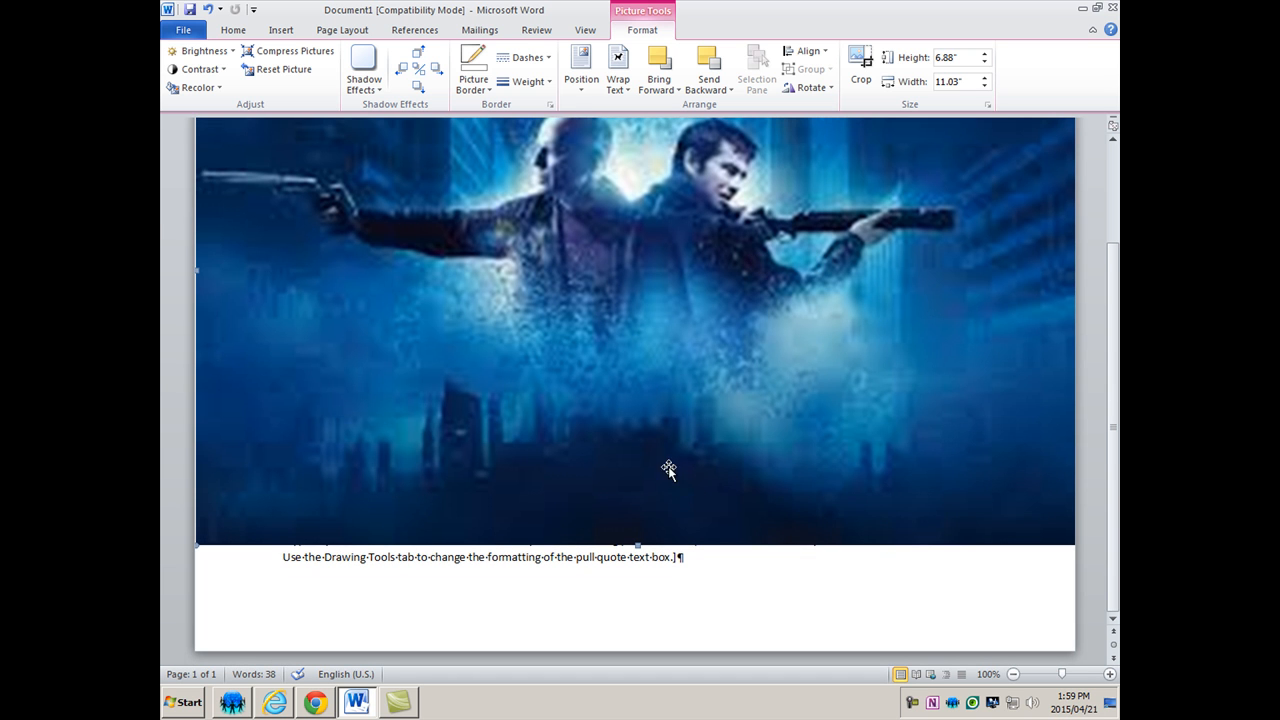
{"action": "scroll", "coordinate": [777, 480], "scroll_direction": "up", "scroll_amount": 3}
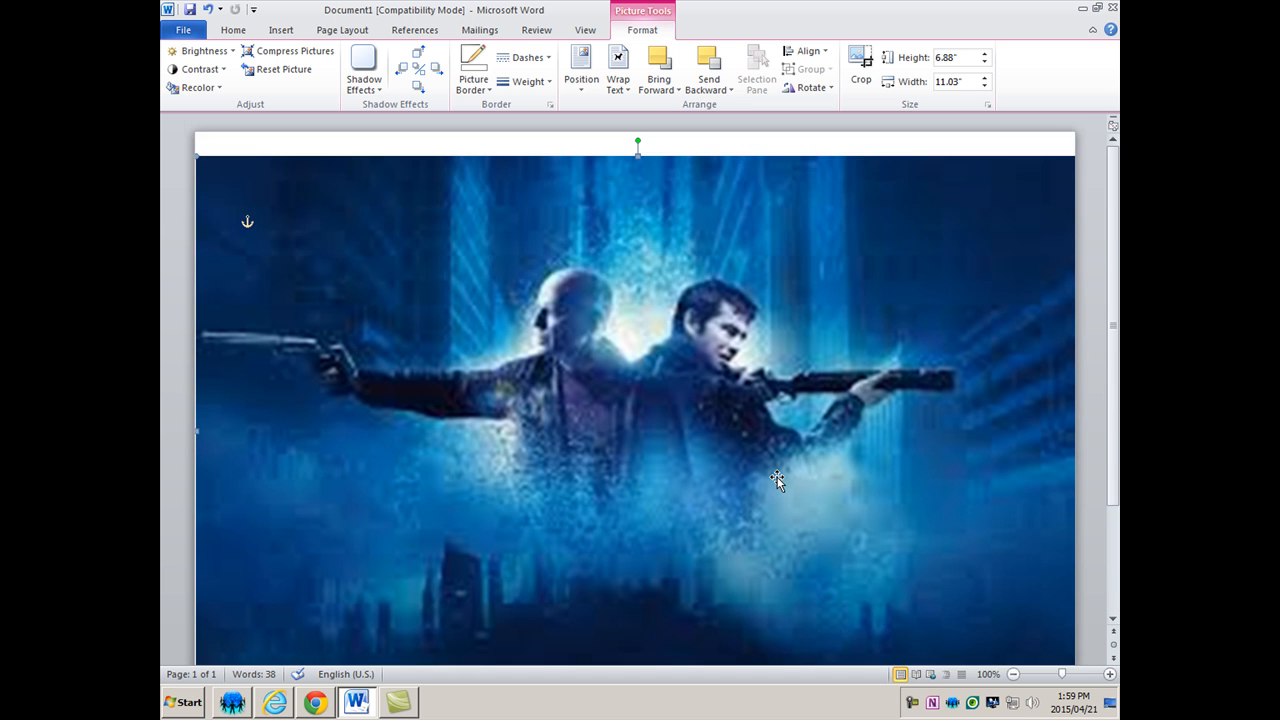
{"action": "scroll", "coordinate": [777, 480], "scroll_direction": "down", "scroll_amount": 3}
{"action": "scroll", "coordinate": [527, 352], "scroll_direction": "up", "scroll_amount": 3}
{"action": "scroll", "coordinate": [683, 299], "scroll_direction": "down", "scroll_amount": 3}
{"action": "scroll", "coordinate": [683, 299], "scroll_direction": "up", "scroll_amount": 3}
{"action": "scroll", "coordinate": [589, 203], "scroll_direction": "down", "scroll_amount": 3}
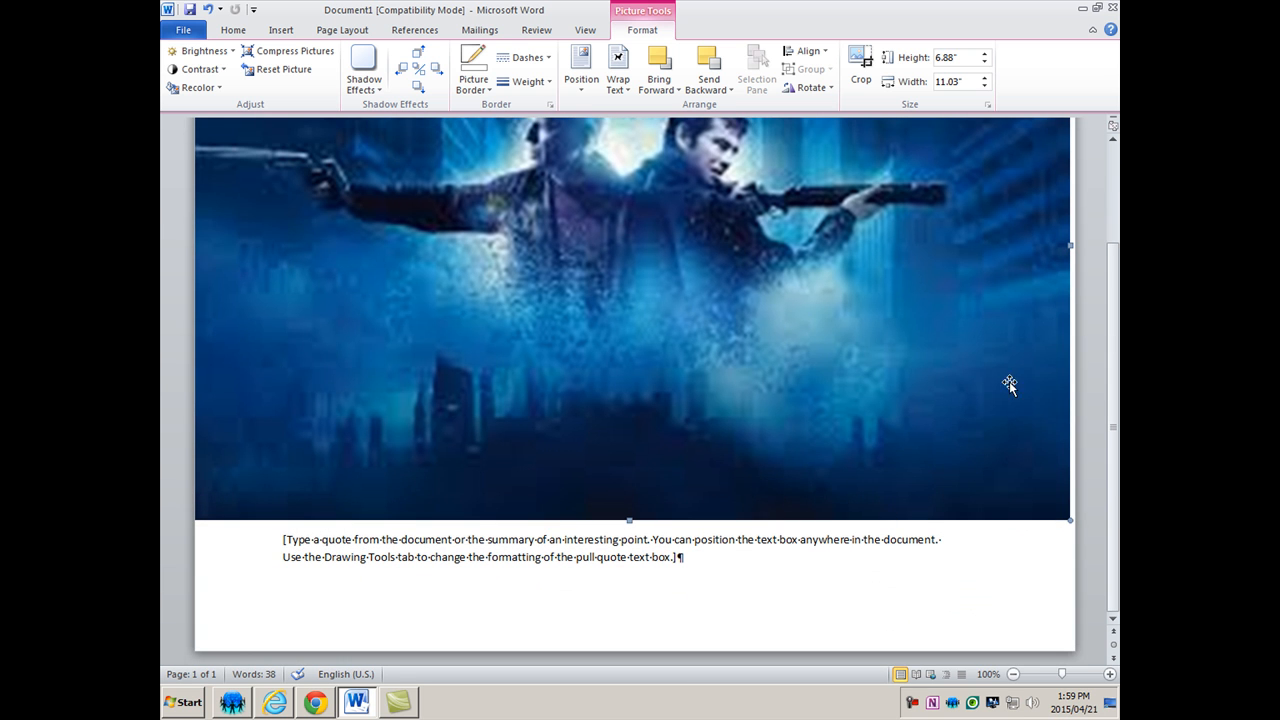
Crop the picture's right side to about 9.92" wide, and enlarge the cropped picture to about 7.76" by 11.19"
{"action": "left_click", "coordinate": [861, 70]}
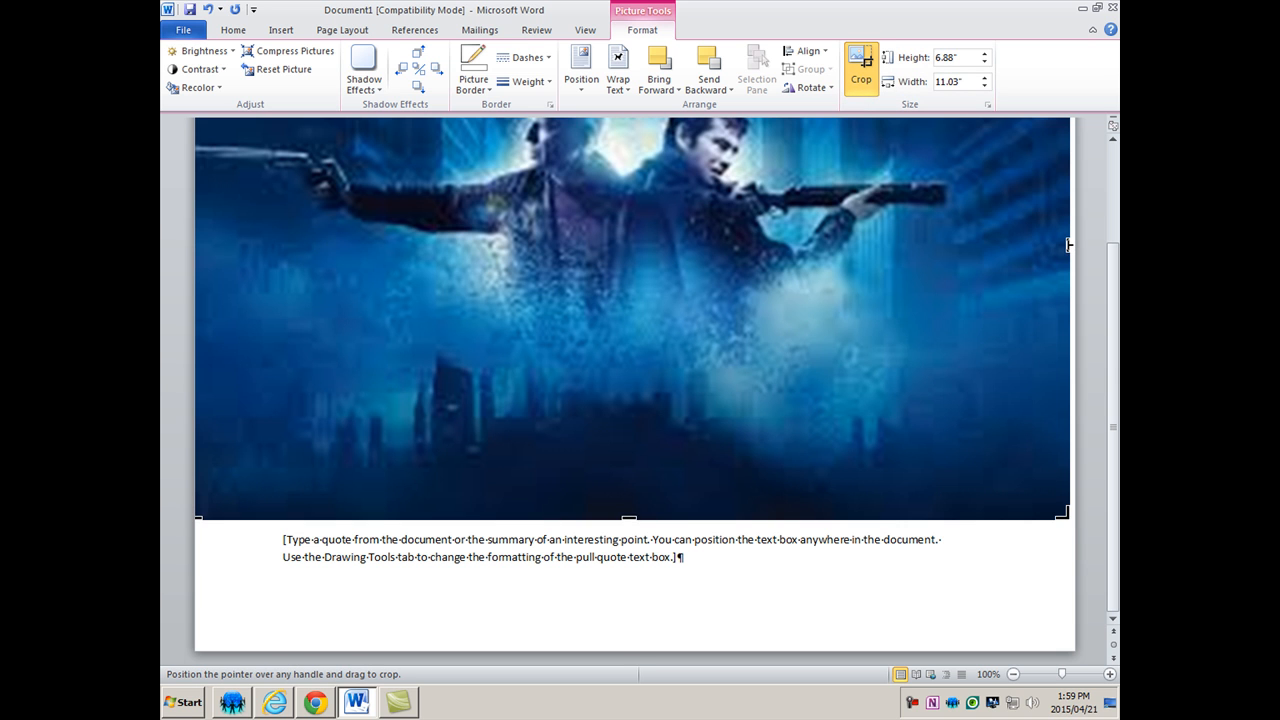
{"action": "left_click_drag", "start_coordinate": [985, 245], "coordinate": [983, 245]}
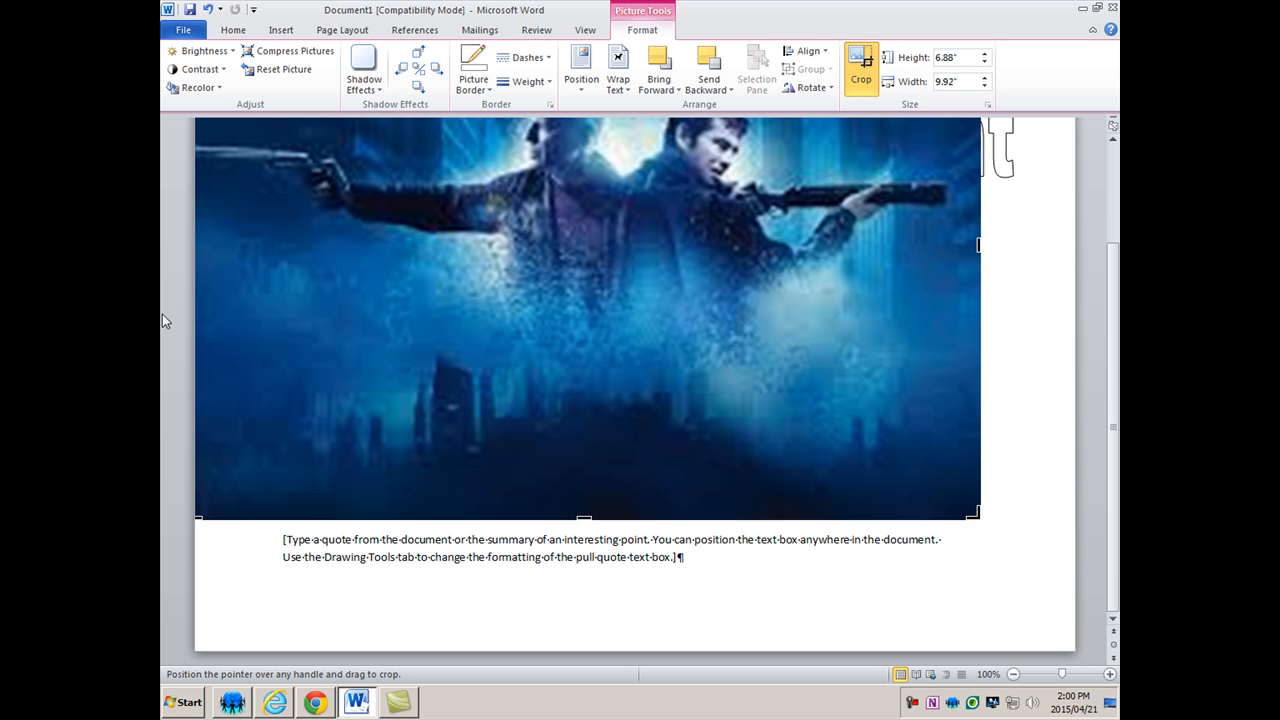
{"action": "key", "text": "Escape"}
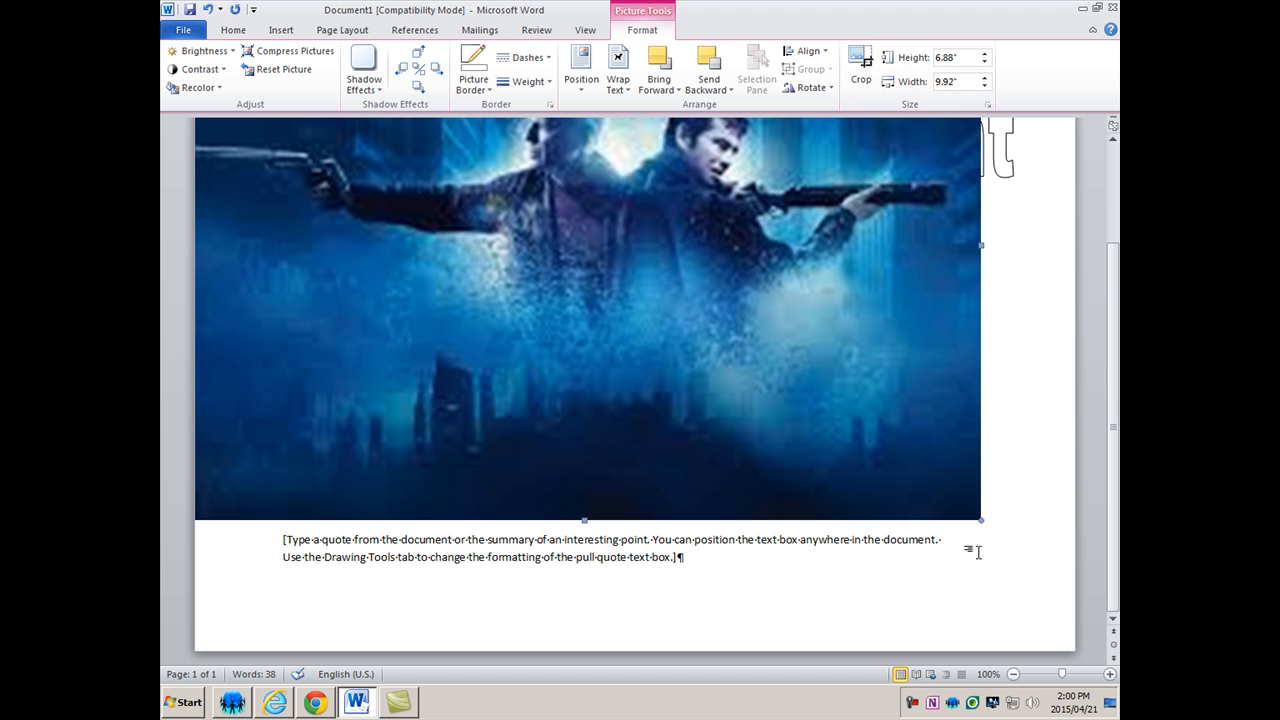
{"action": "left_click_drag", "start_coordinate": [979, 521], "coordinate": [1051, 592]}
Adjust the enlarged picture's vertical position so it covers the page's upper edge
{"action": "scroll", "coordinate": [916, 561], "scroll_direction": "up", "scroll_amount": 3}
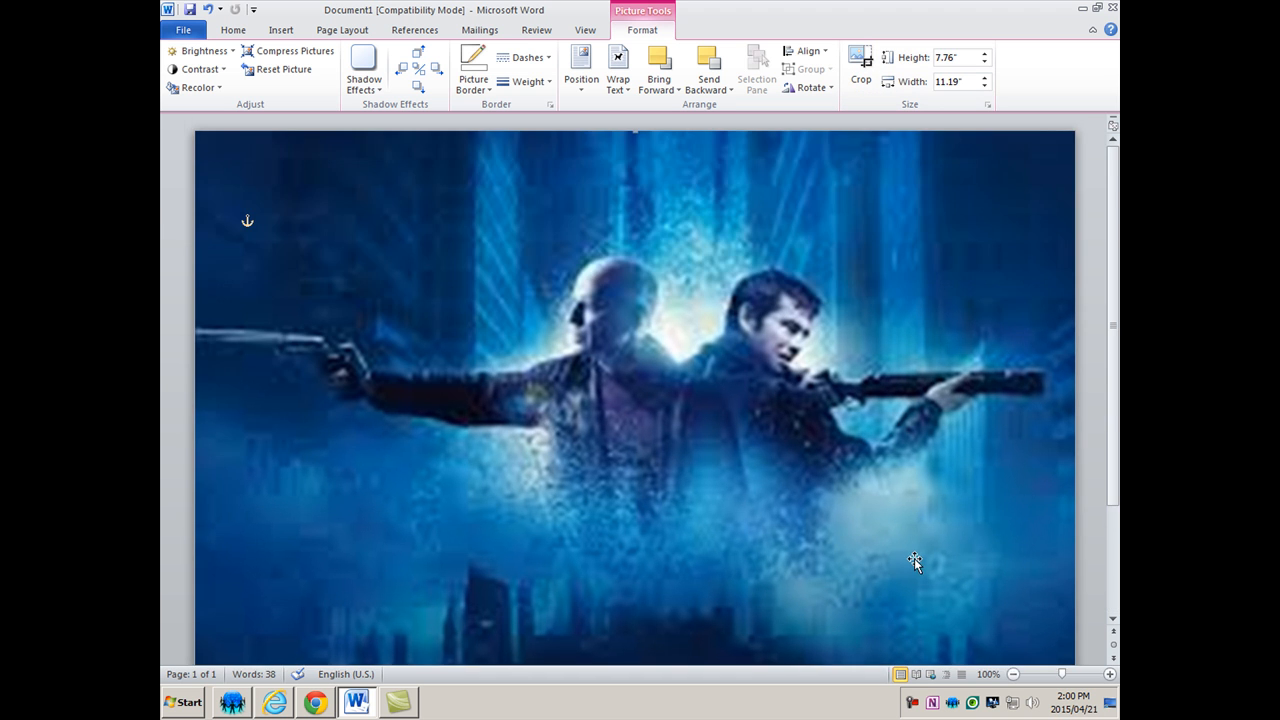
{"action": "scroll", "coordinate": [916, 560], "scroll_direction": "down", "scroll_amount": 3}
{"action": "scroll", "coordinate": [912, 558], "scroll_direction": "up", "scroll_amount": 4}
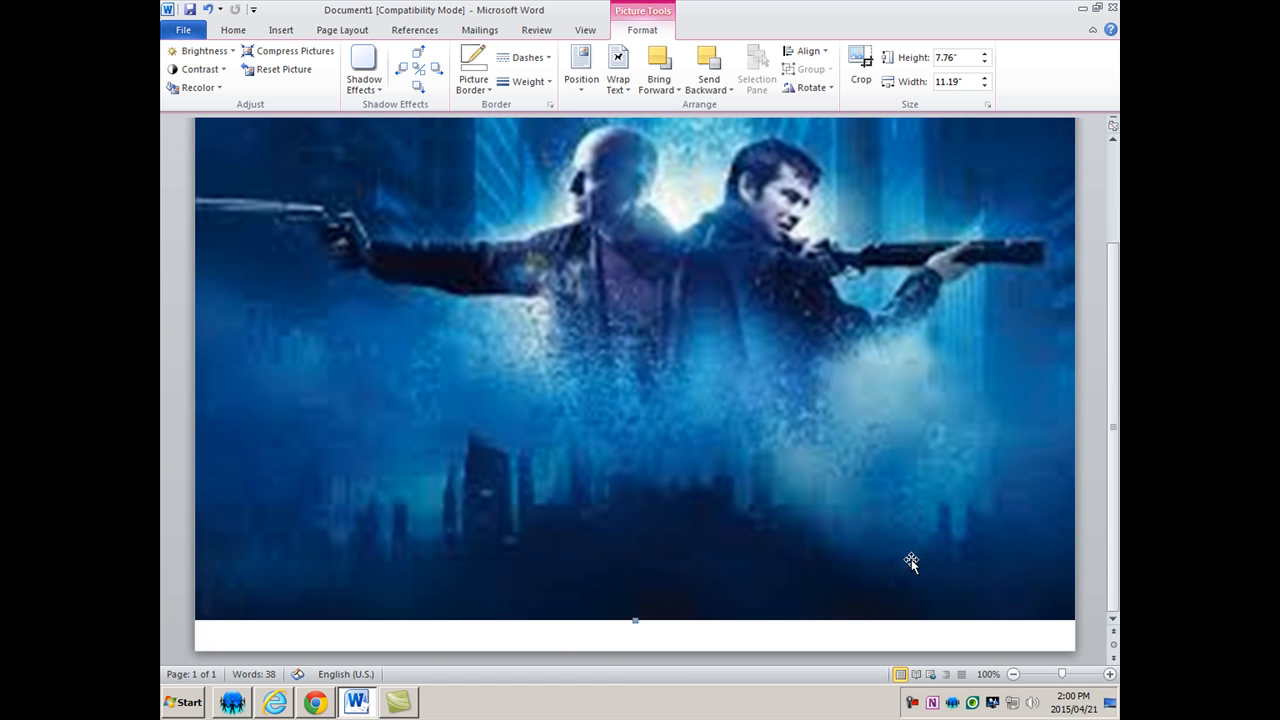
{"action": "scroll", "coordinate": [913, 551], "scroll_direction": "down", "scroll_amount": 2}
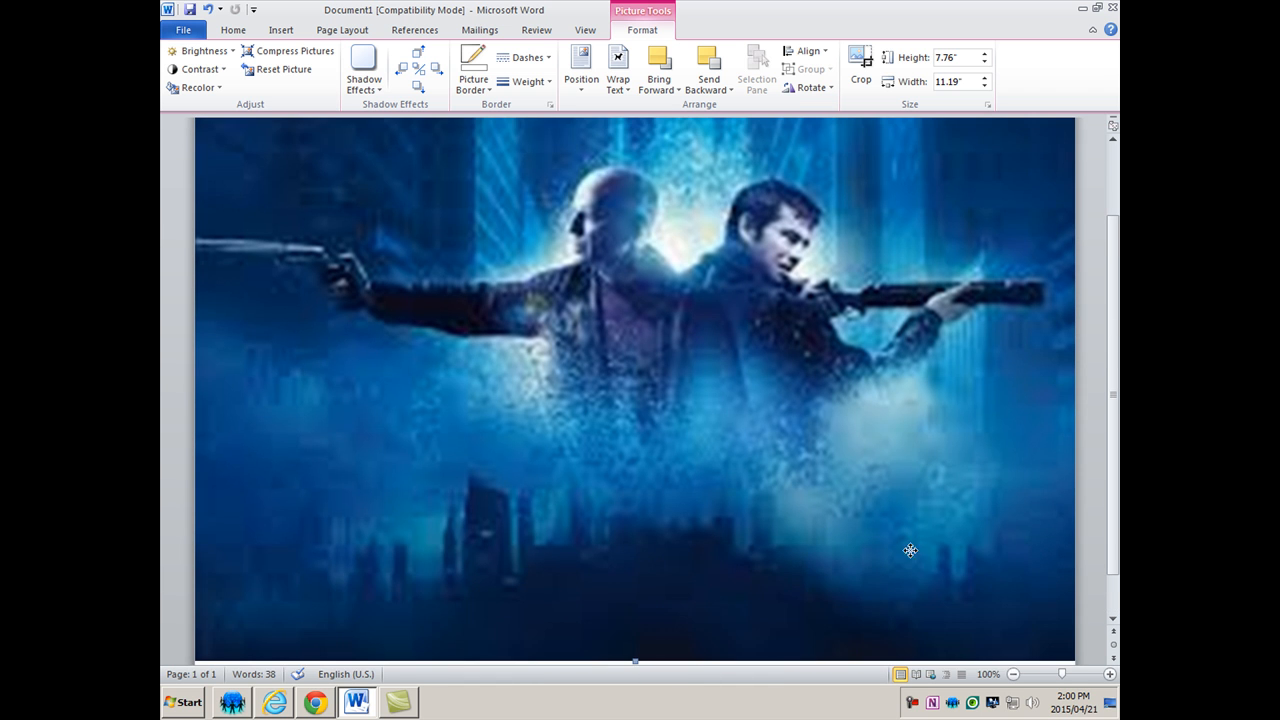
{"action": "scroll", "coordinate": [943, 534], "scroll_direction": "up", "scroll_amount": 2}
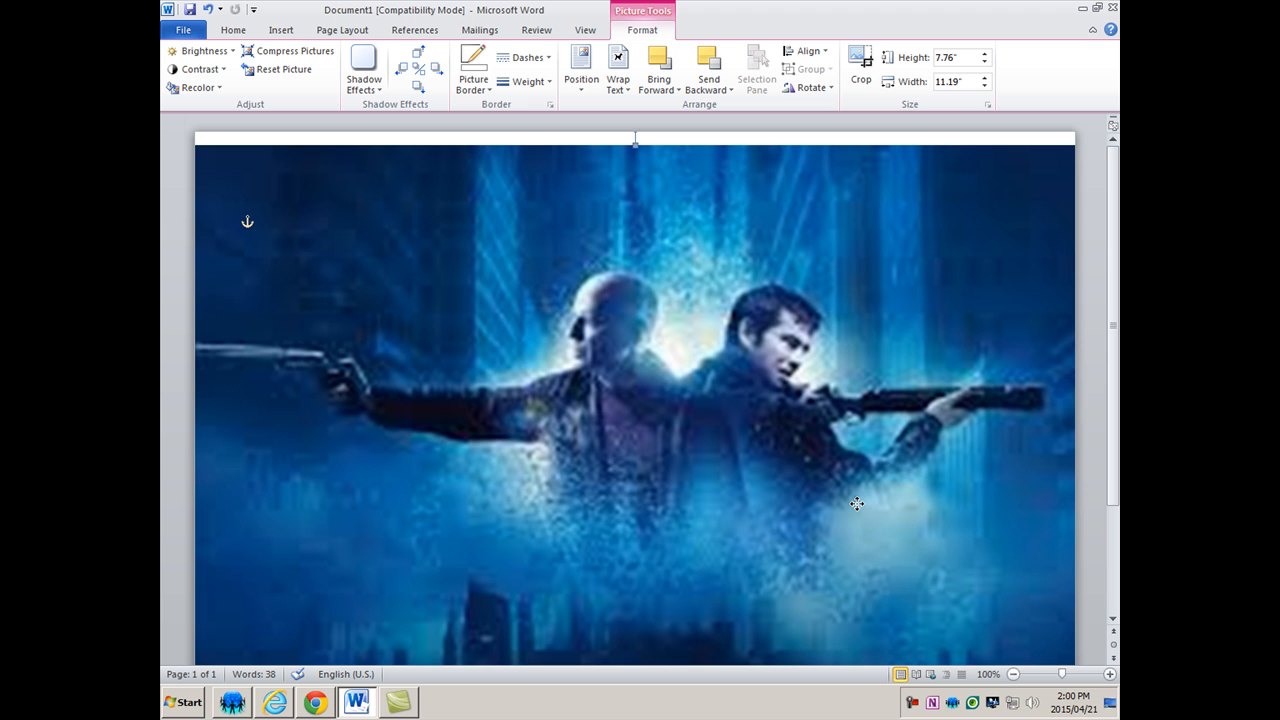
{"action": "scroll", "coordinate": [857, 512], "scroll_direction": "down", "scroll_amount": 3}
{"action": "scroll", "coordinate": [909, 553], "scroll_direction": "up", "scroll_amount": 3}
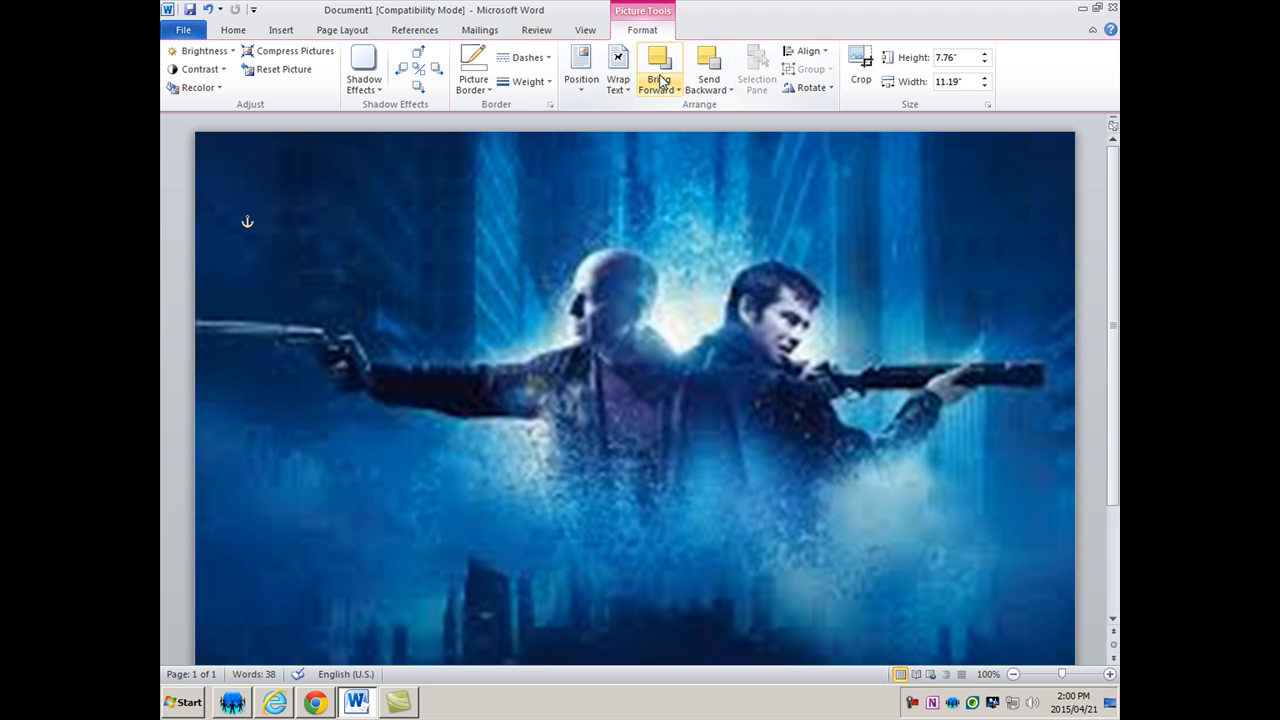
Send the background picture to the back, beneath the WordArt and text box
{"action": "left_click", "coordinate": [730, 91]}
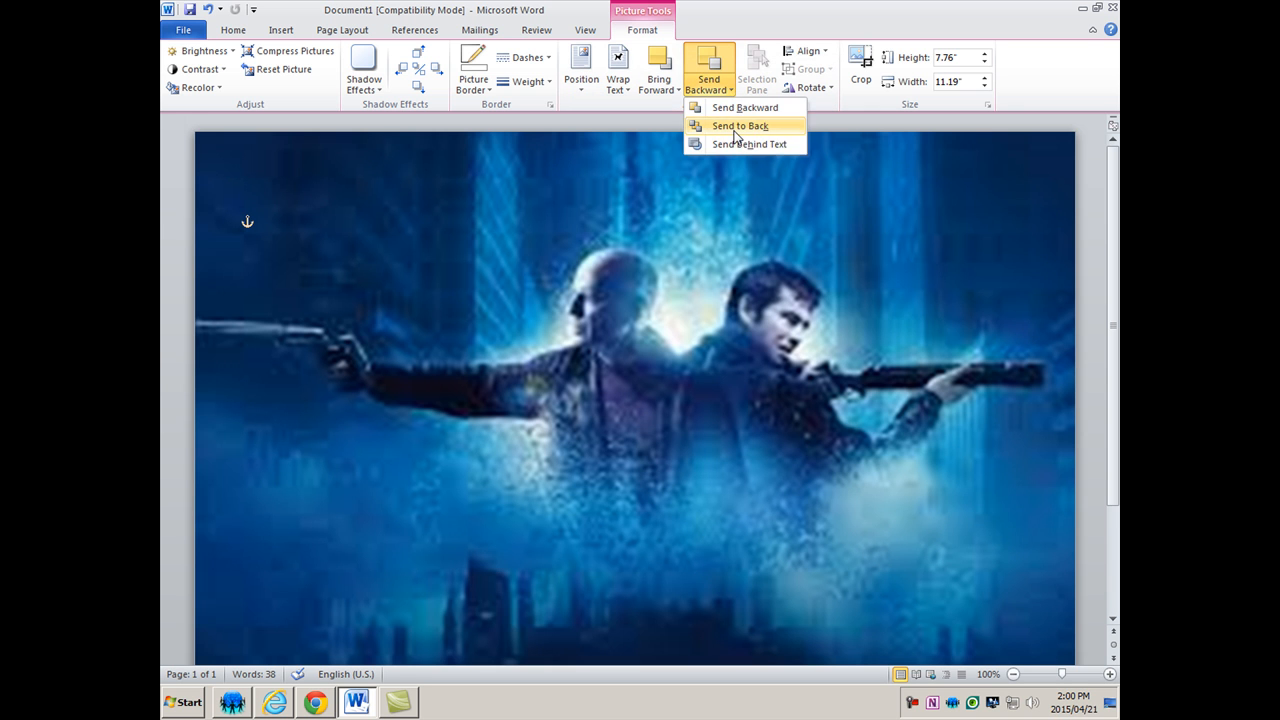
{"action": "left_click", "coordinate": [738, 126]}
Nudge the credits text box up slightly and set its placeholder text's font colour to white
{"action": "scroll", "coordinate": [869, 508], "scroll_direction": "down", "scroll_amount": 3}
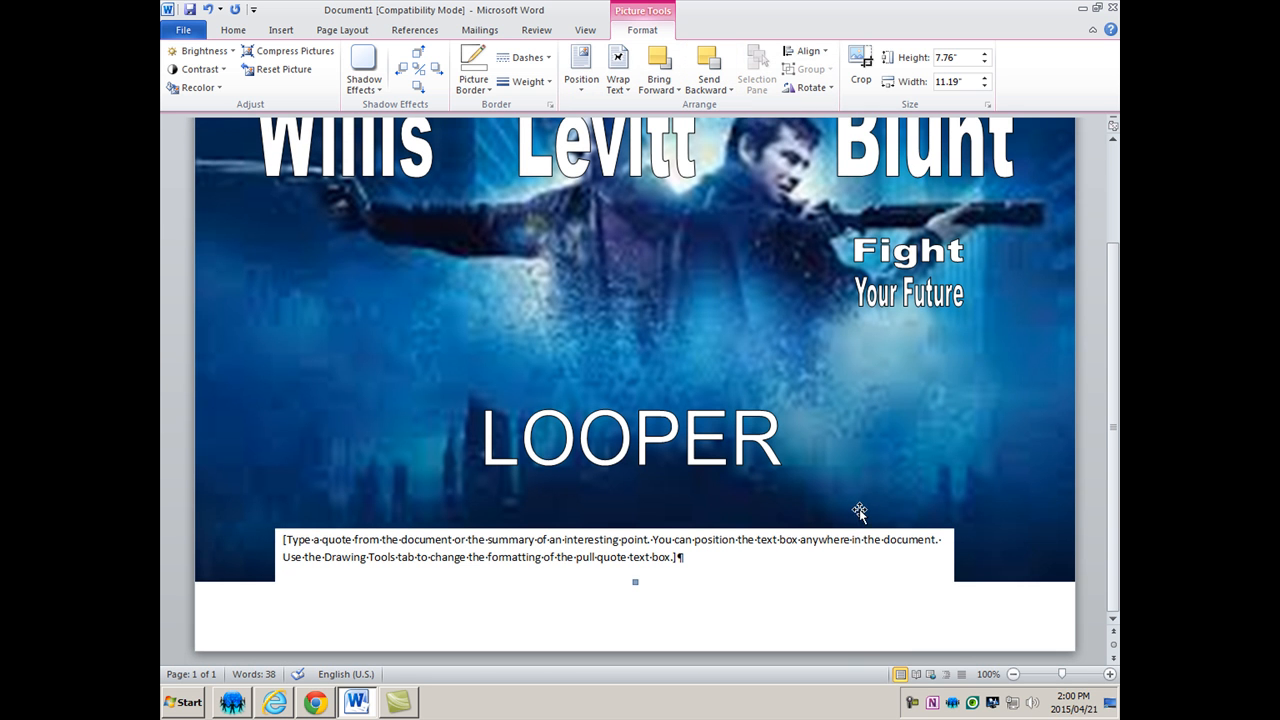
{"action": "left_click", "coordinate": [922, 540]}
{"action": "left_click_drag", "start_coordinate": [897, 533], "coordinate": [896, 521]}
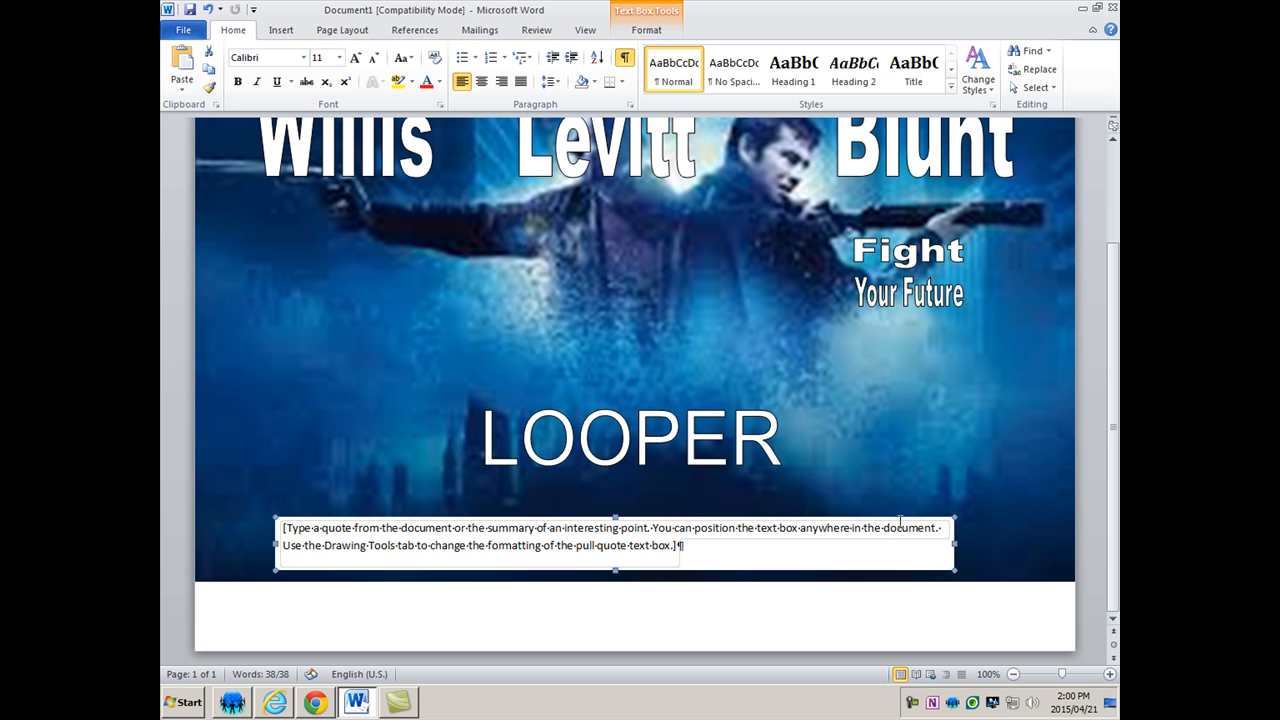
{"action": "left_click", "coordinate": [648, 31]}
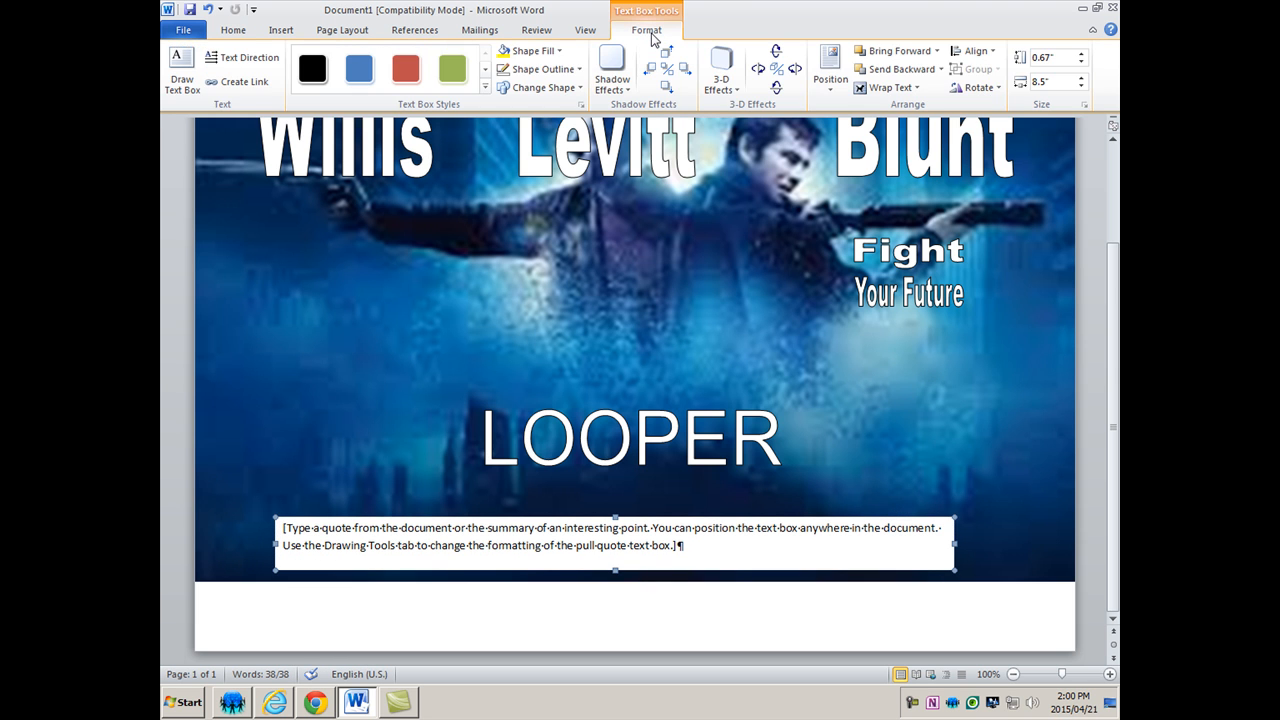
{"action": "left_click", "coordinate": [544, 522]}
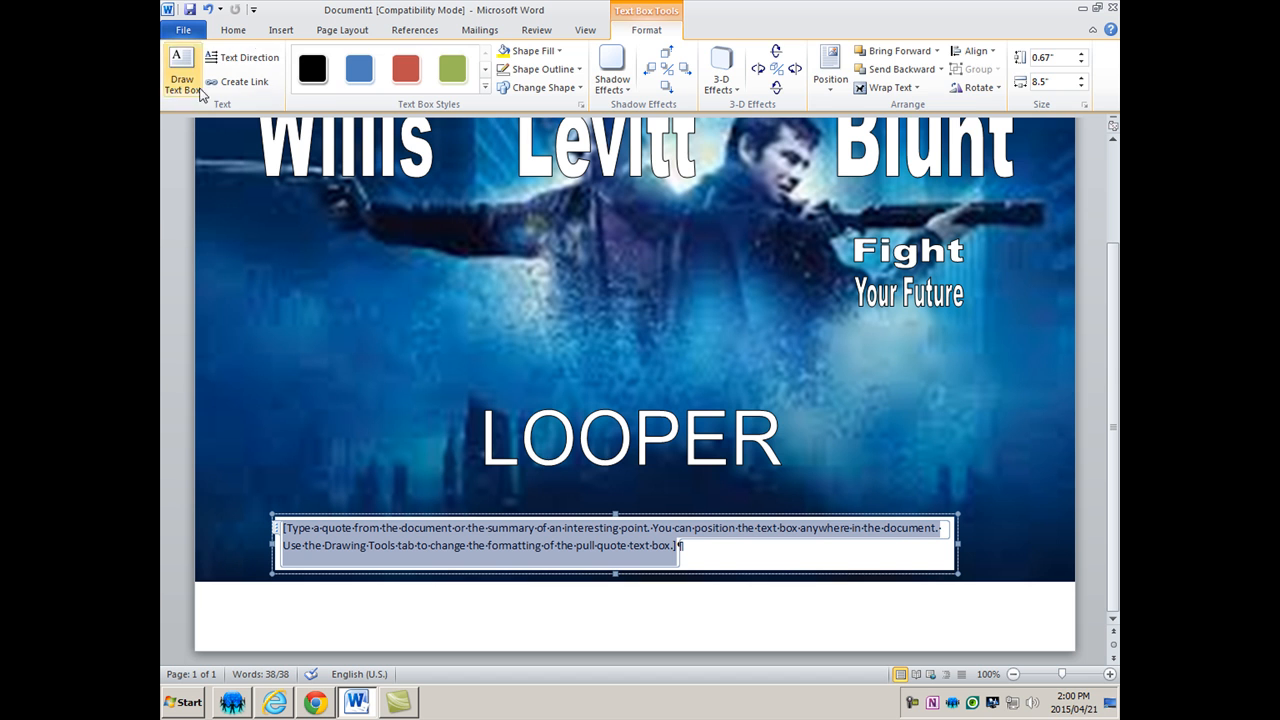
{"action": "left_click", "coordinate": [233, 30]}
{"action": "left_click", "coordinate": [439, 81]}
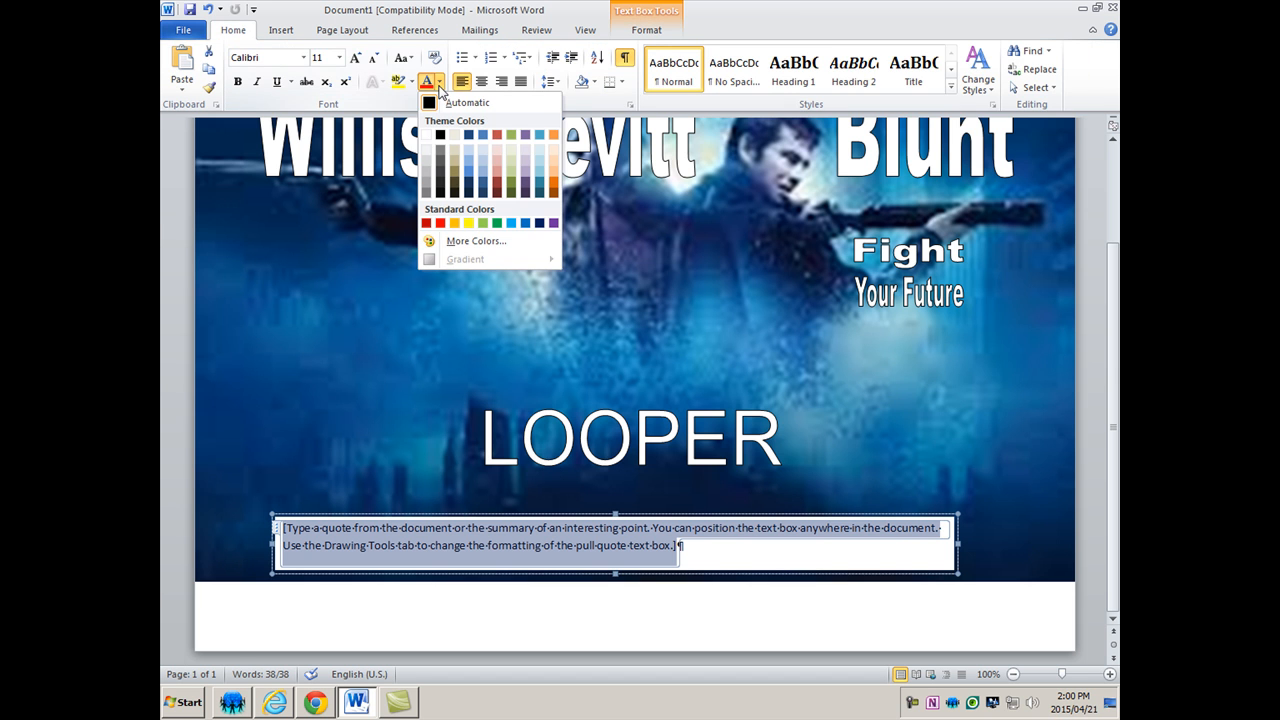
{"action": "left_click", "coordinate": [428, 136]}
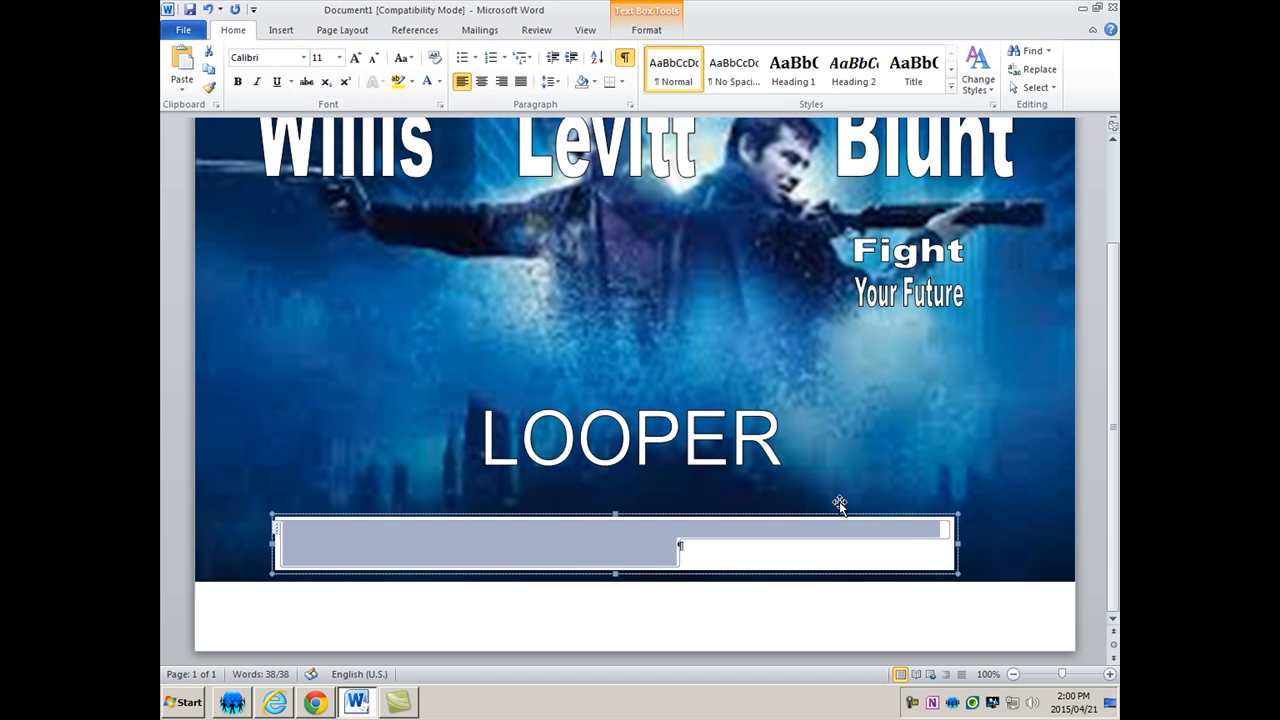
Set the credits text box's shape fill to No Fill
{"action": "left_click", "coordinate": [915, 570]}
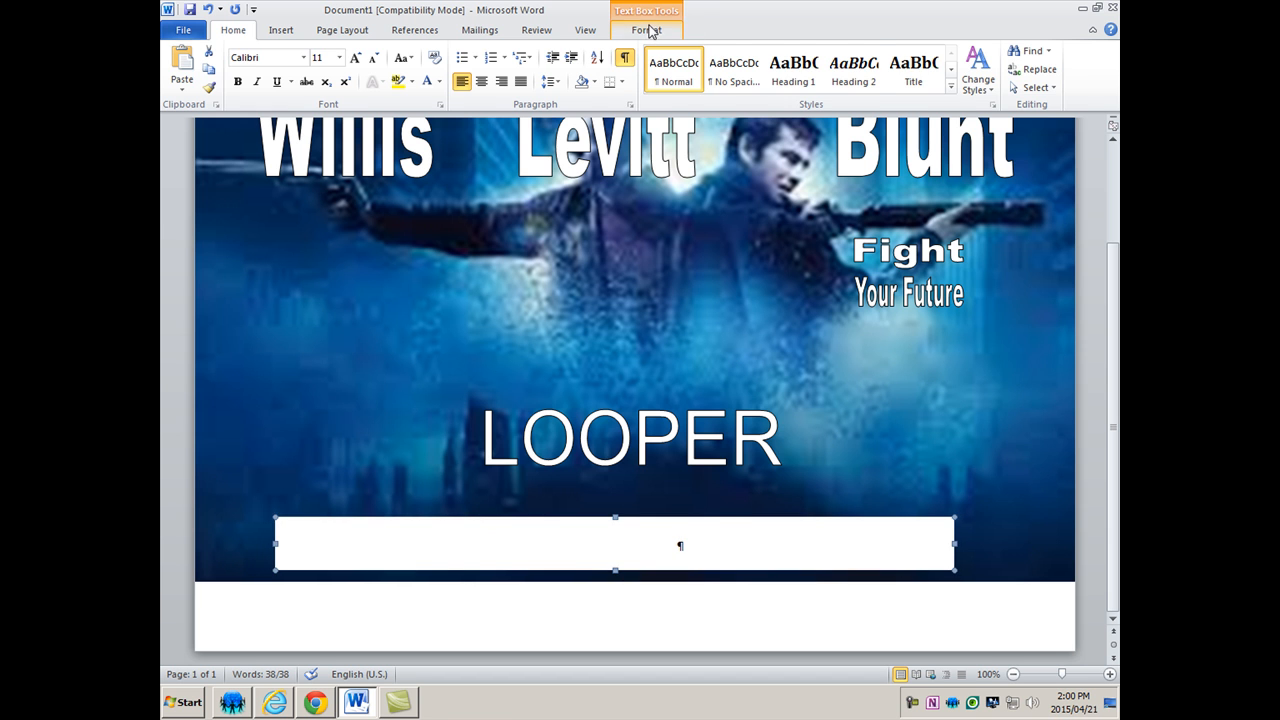
{"action": "left_click", "coordinate": [646, 30]}
{"action": "left_click", "coordinate": [563, 52]}
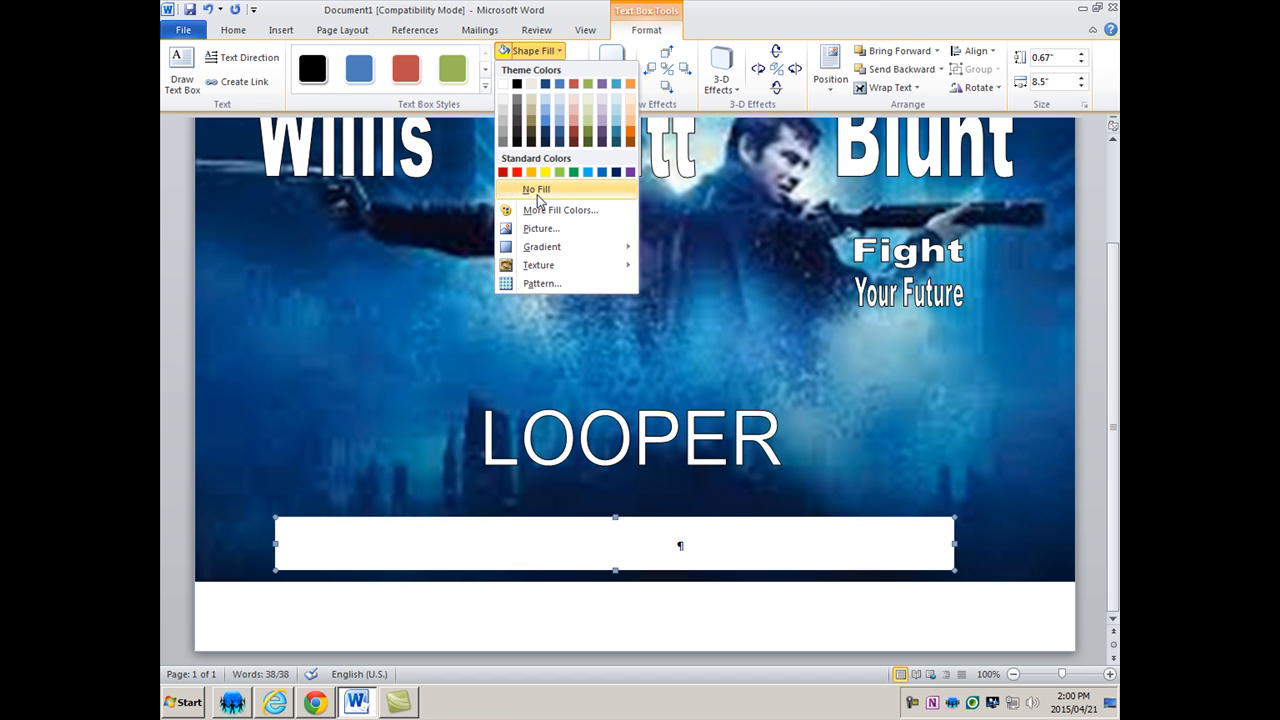
{"action": "left_click", "coordinate": [536, 191]}
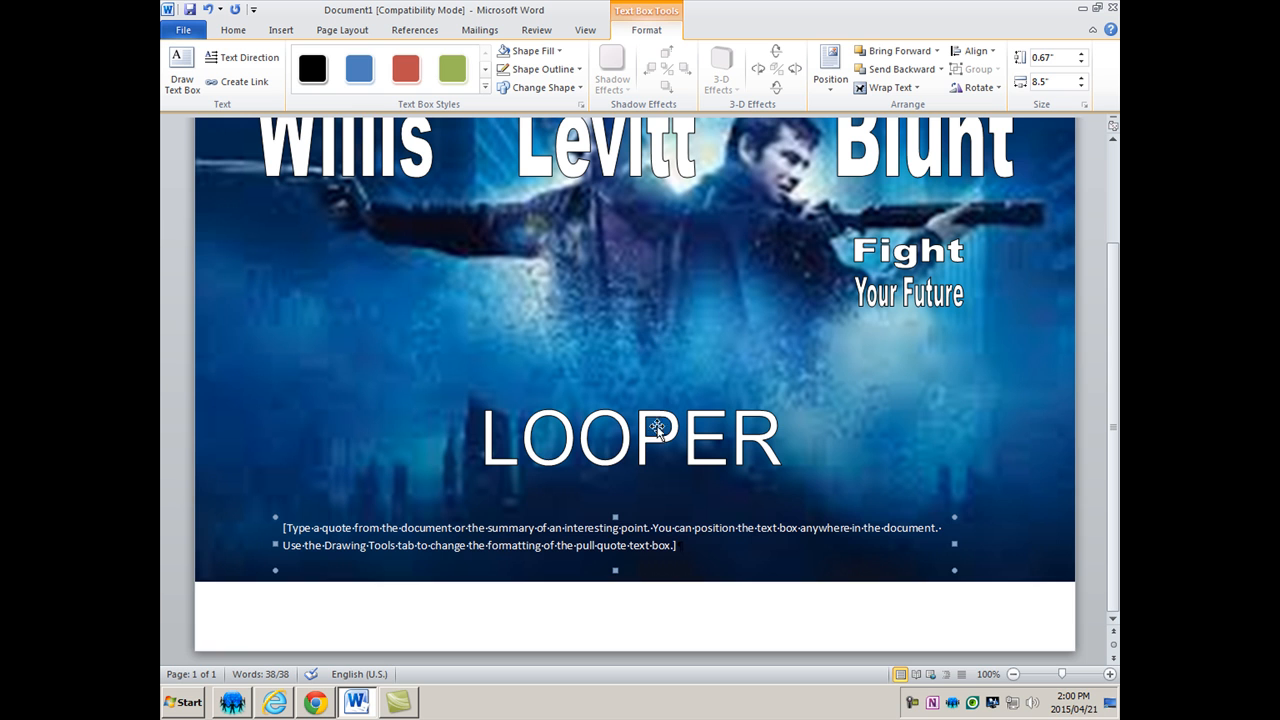
Move the three actor-name WordArt groups up near the page's upper edge, and shift the "Fight Your Future" tagline down and to the right
{"action": "scroll", "coordinate": [651, 424], "scroll_direction": "up", "scroll_amount": 2}
{"action": "scroll", "coordinate": [651, 424], "scroll_direction": "up", "scroll_amount": 1}
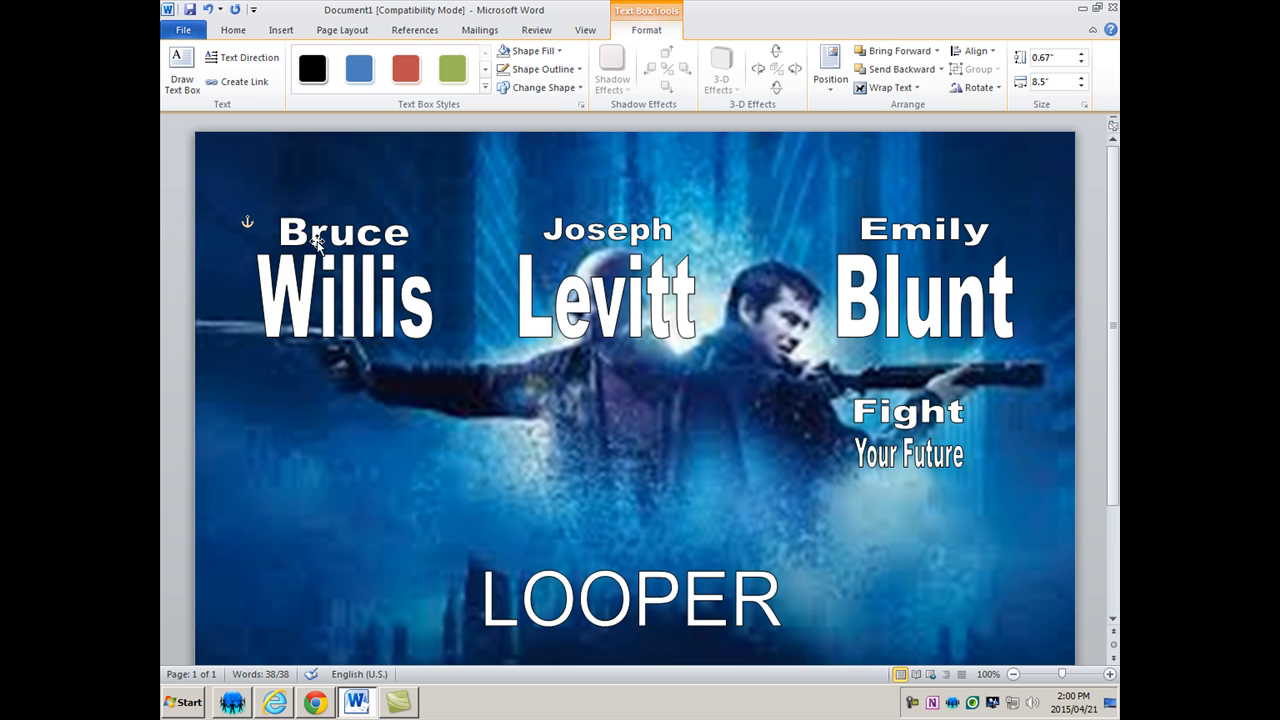
{"action": "left_click", "coordinate": [403, 300]}
{"action": "left_click_drag", "start_coordinate": [397, 248], "coordinate": [398, 247]}
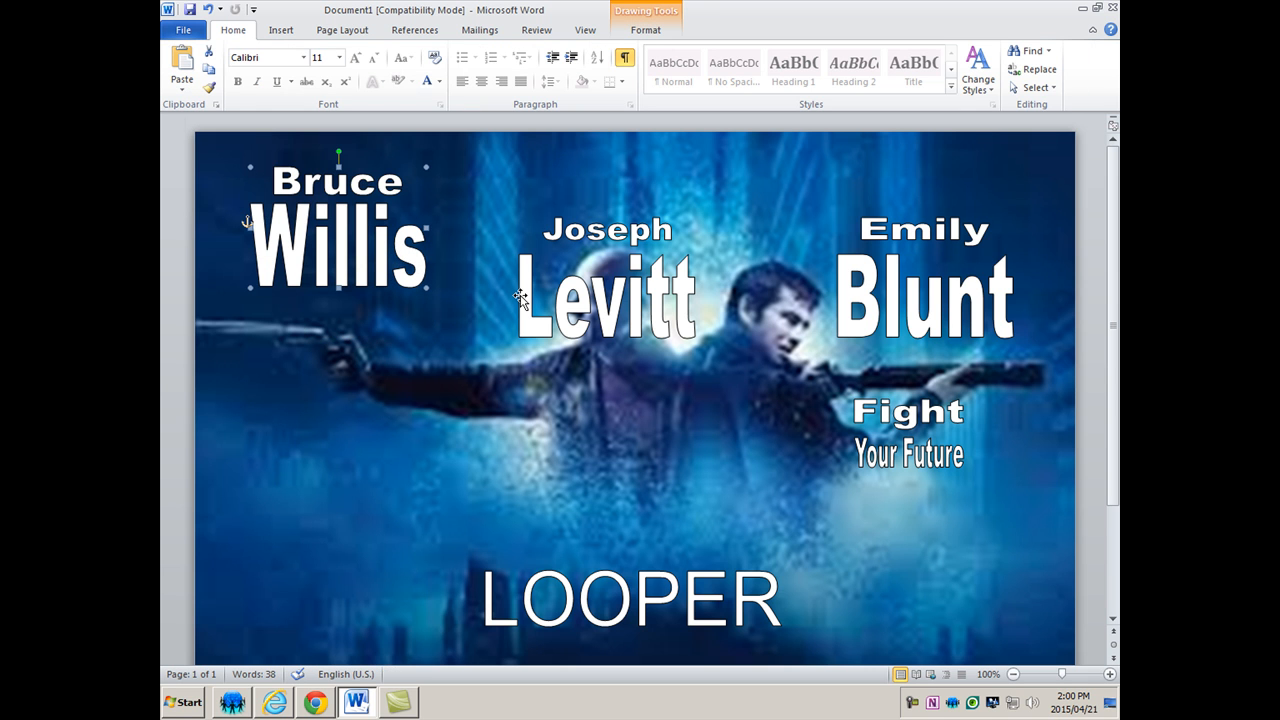
{"action": "left_click_drag", "start_coordinate": [520, 296], "coordinate": [570, 227]}
{"action": "left_click_drag", "start_coordinate": [926, 307], "coordinate": [961, 227]}
{"action": "left_click_drag", "start_coordinate": [903, 420], "coordinate": [970, 478]}
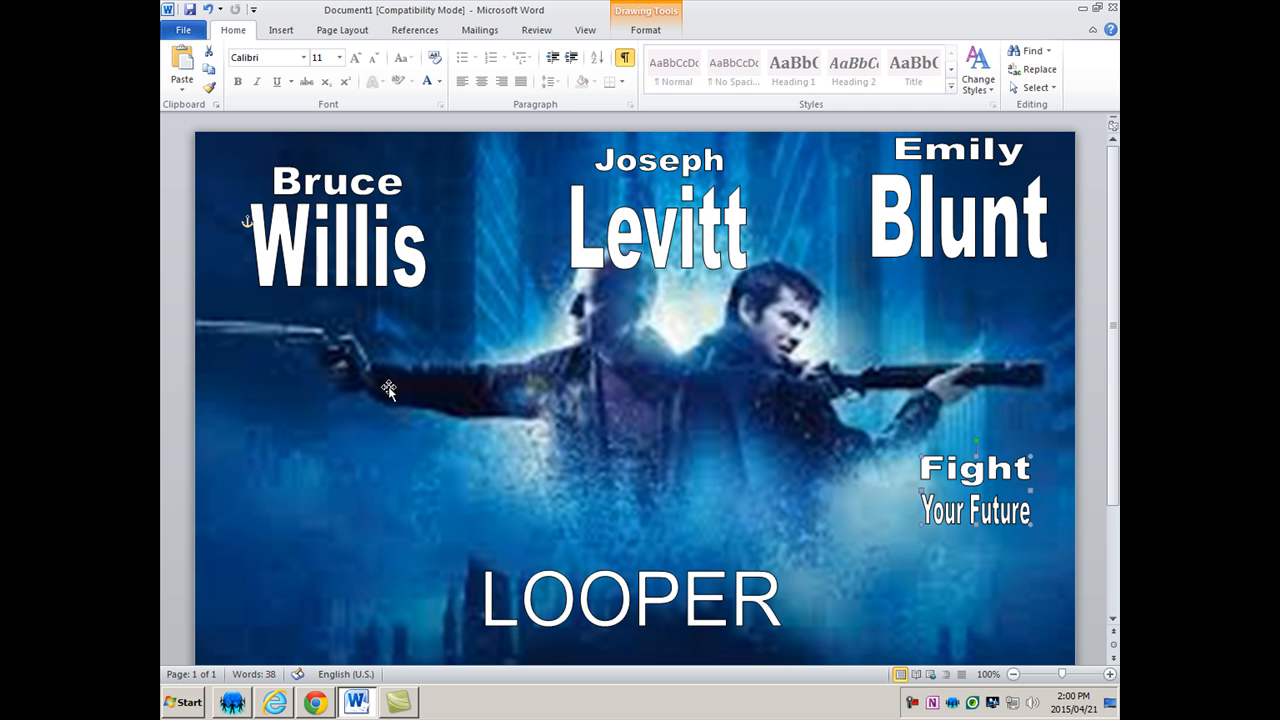
Set the background picture's layering to Send Behind Text
{"action": "left_click", "coordinate": [343, 437]}
{"action": "left_click", "coordinate": [642, 30]}
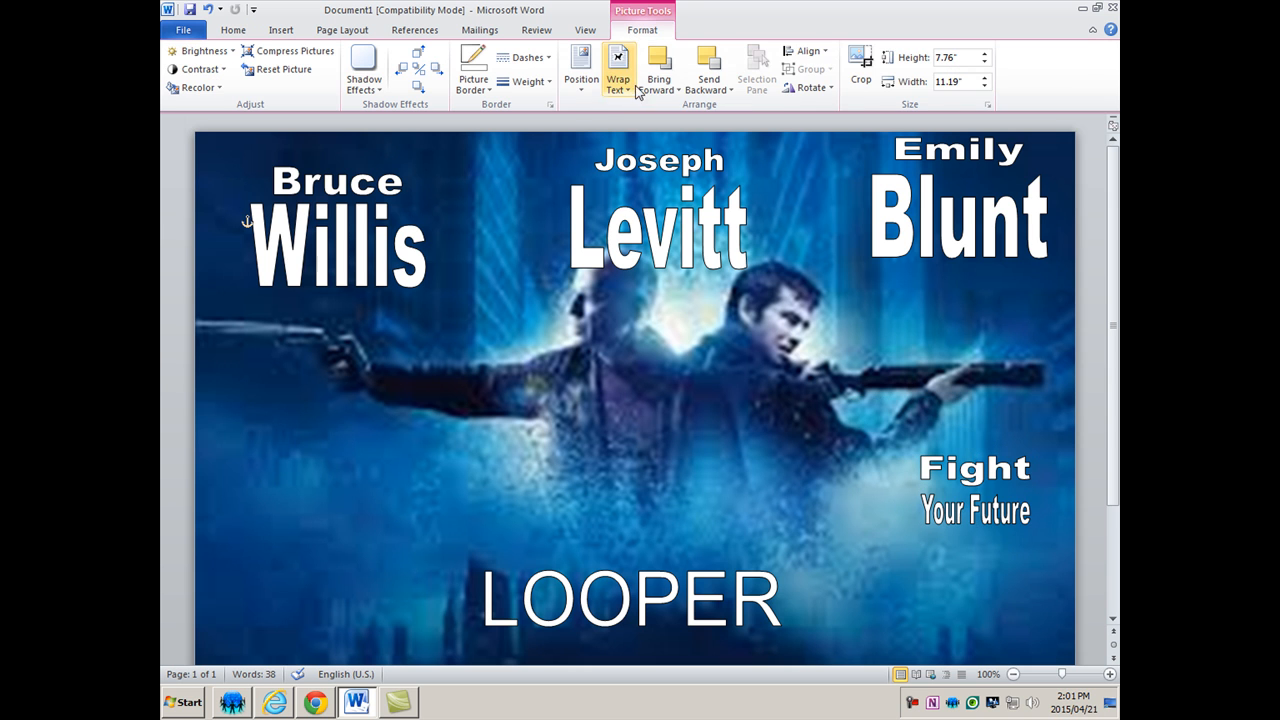
{"action": "left_click", "coordinate": [680, 90]}
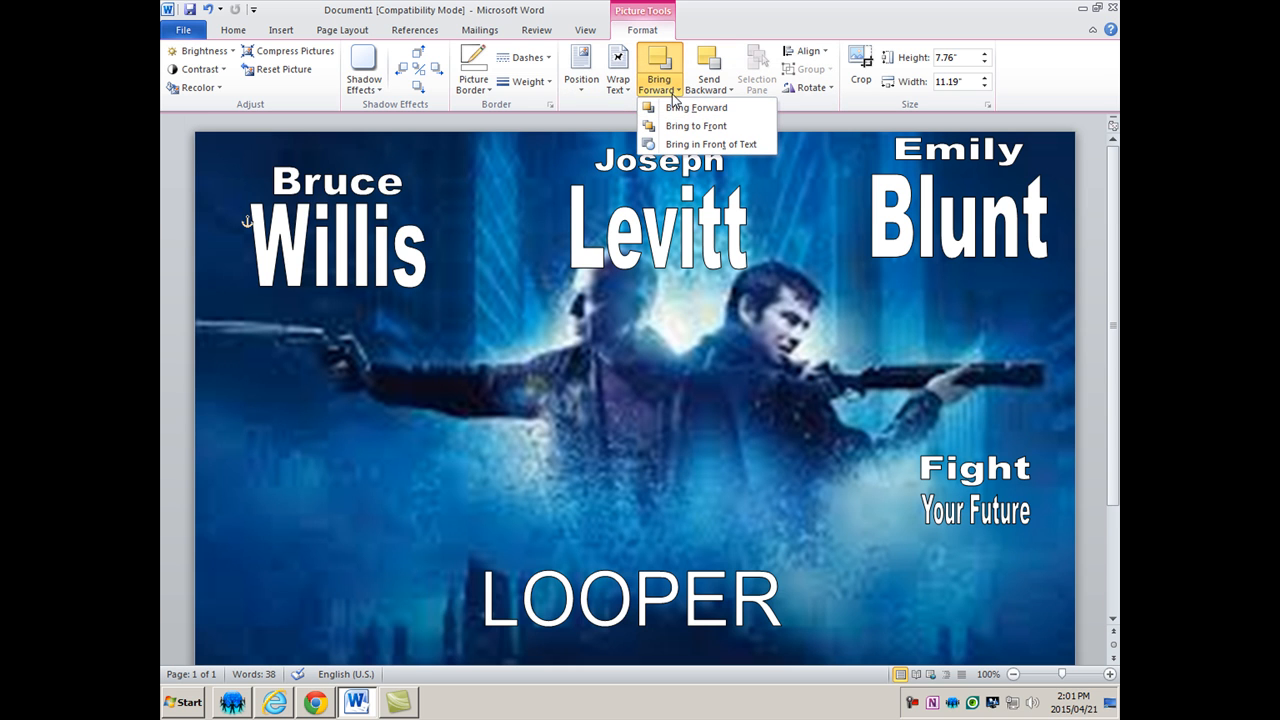
{"action": "left_click", "coordinate": [726, 96]}
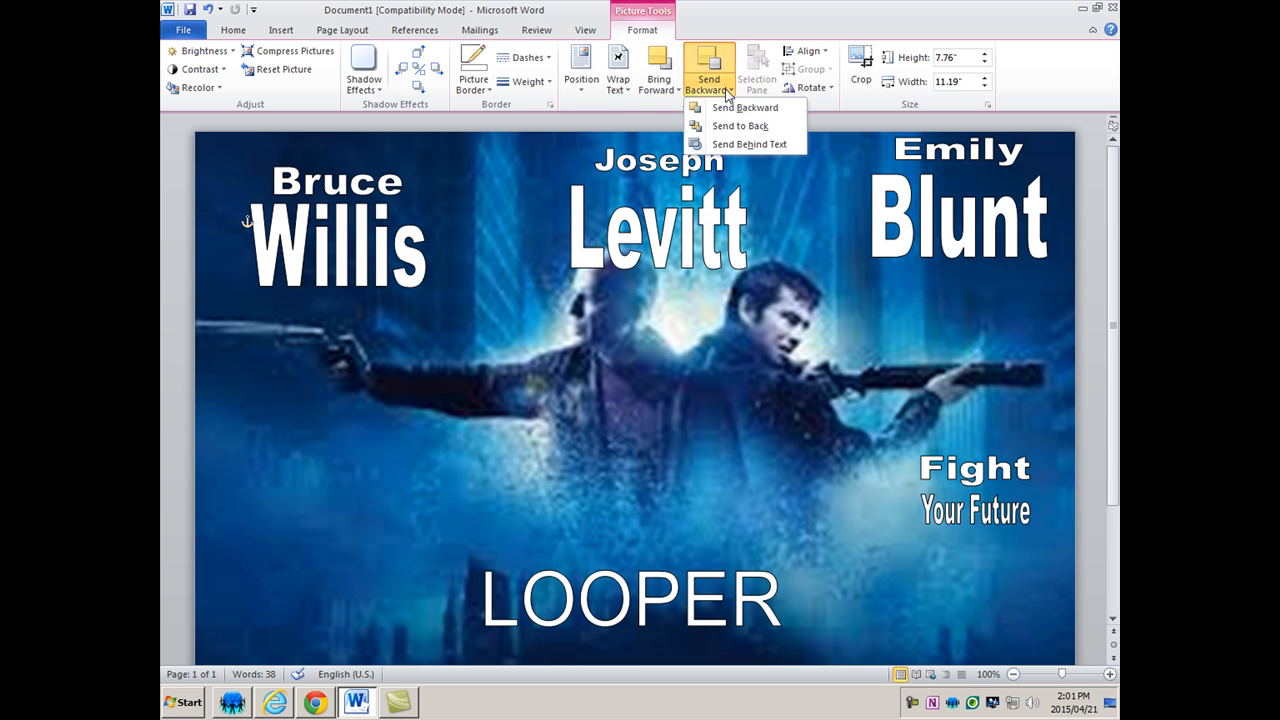
{"action": "left_click", "coordinate": [740, 144]}
Try moving the background picture down and to the right behind the WordArt, and part of the way back
{"action": "scroll", "coordinate": [649, 259], "scroll_direction": "down", "scroll_amount": 3}
{"action": "scroll", "coordinate": [473, 264], "scroll_direction": "up", "scroll_amount": 1}
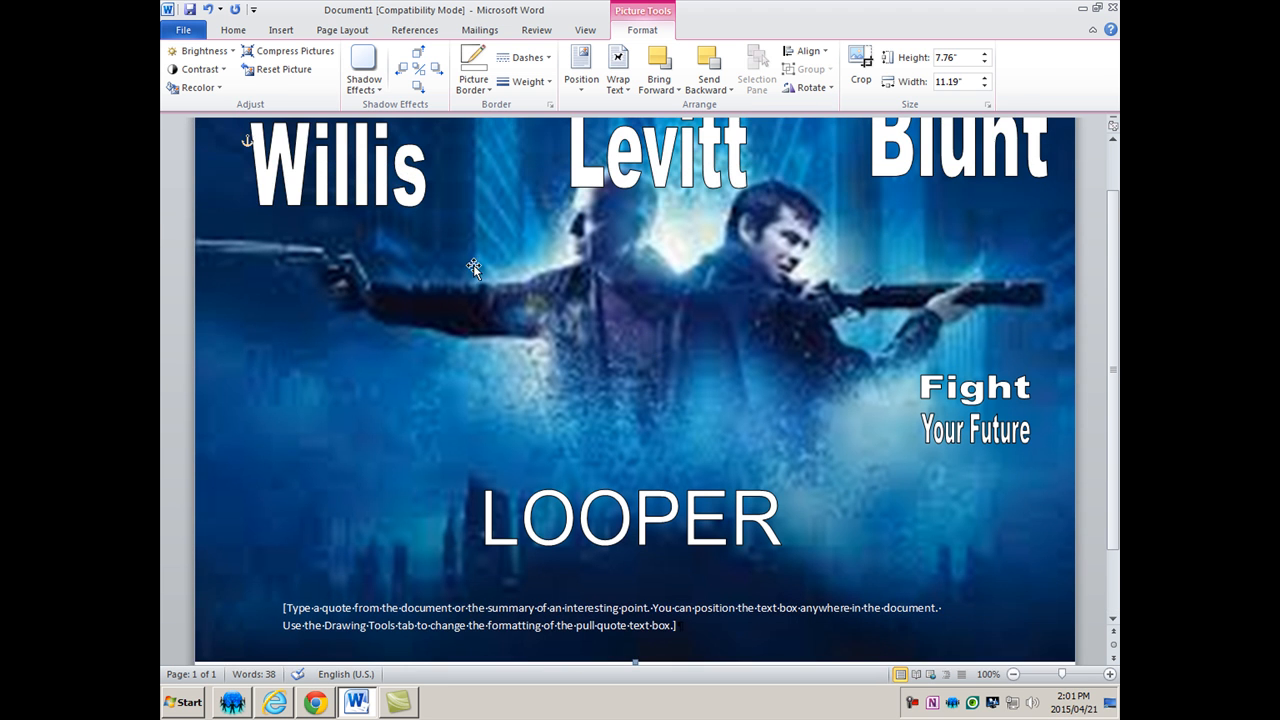
{"action": "left_click_drag", "start_coordinate": [448, 337], "coordinate": [780, 486]}
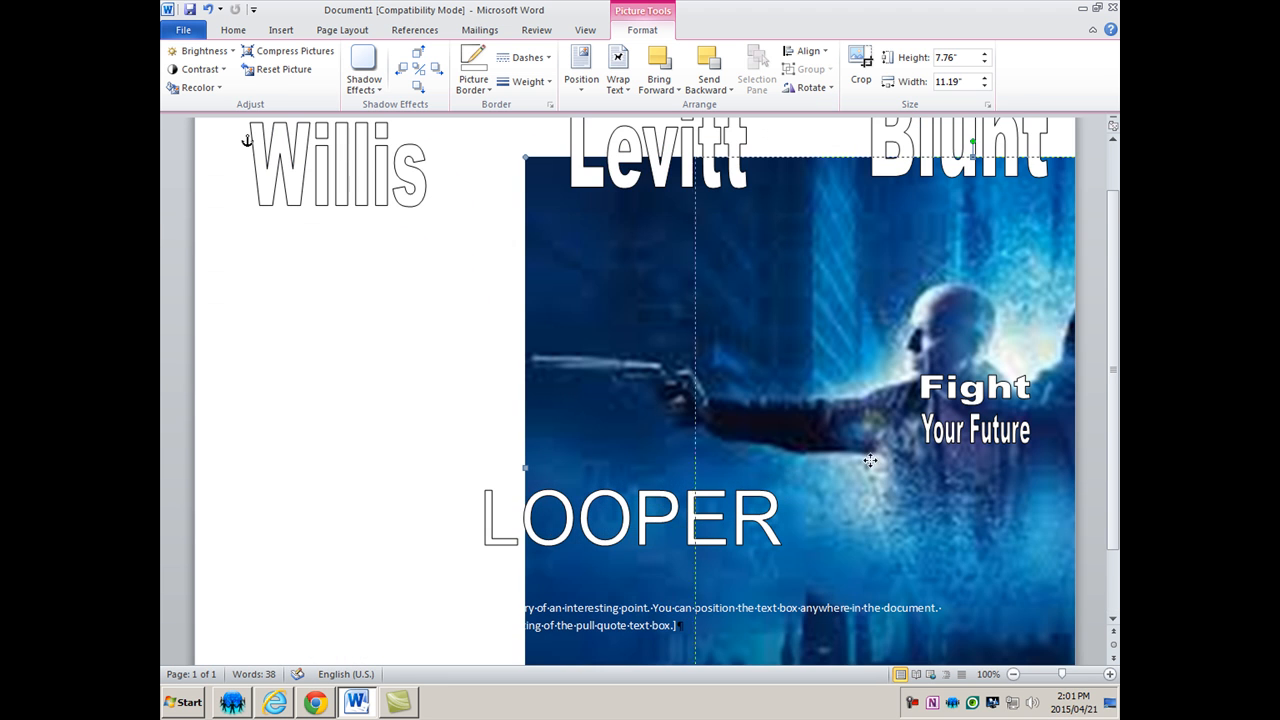
{"action": "left_click_drag", "start_coordinate": [871, 443], "coordinate": [434, 411]}
{"action": "scroll", "coordinate": [605, 355], "scroll_direction": "up", "scroll_amount": 2}
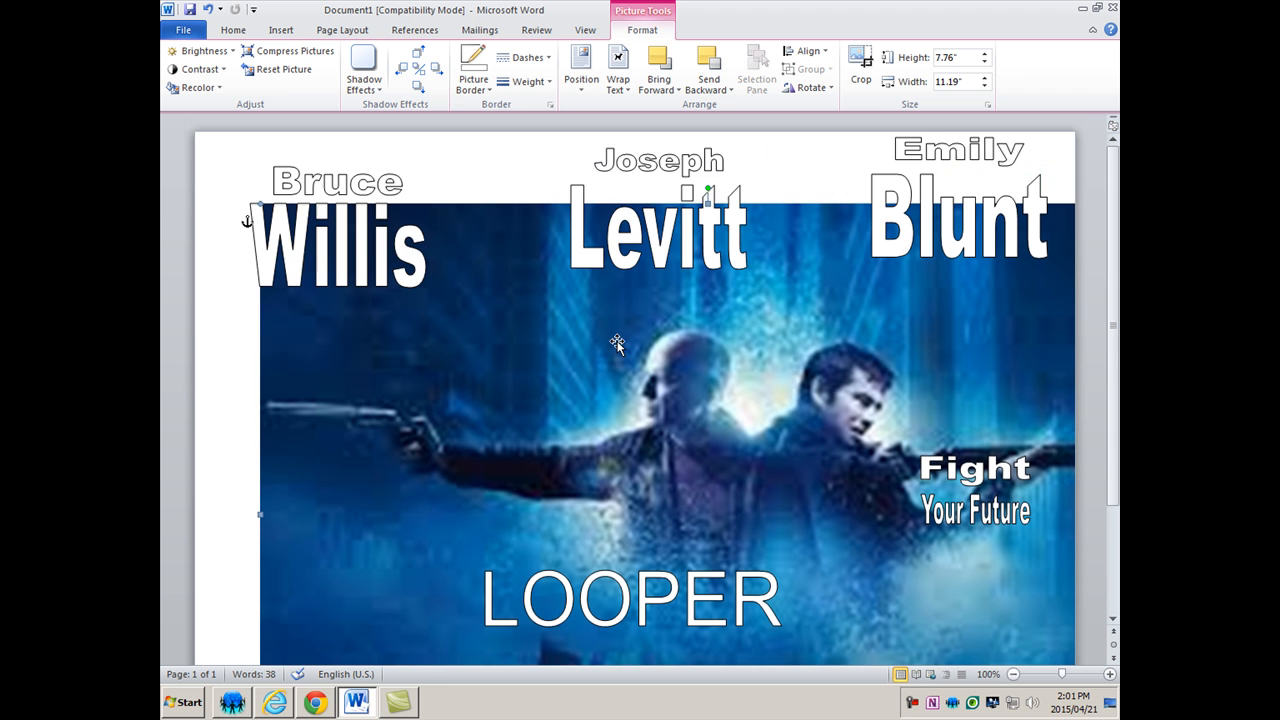
Undo the last three changes to the background picture, restoring its full-page placement
{"action": "left_click", "coordinate": [209, 10]}
{"action": "left_click", "coordinate": [209, 10]}
{"action": "left_click", "coordinate": [209, 10]}
Move the "Fight Your Future" tagline left toward the page's centre, above the LOOPER title
{"action": "scroll", "coordinate": [904, 490], "scroll_direction": "down", "scroll_amount": 4}
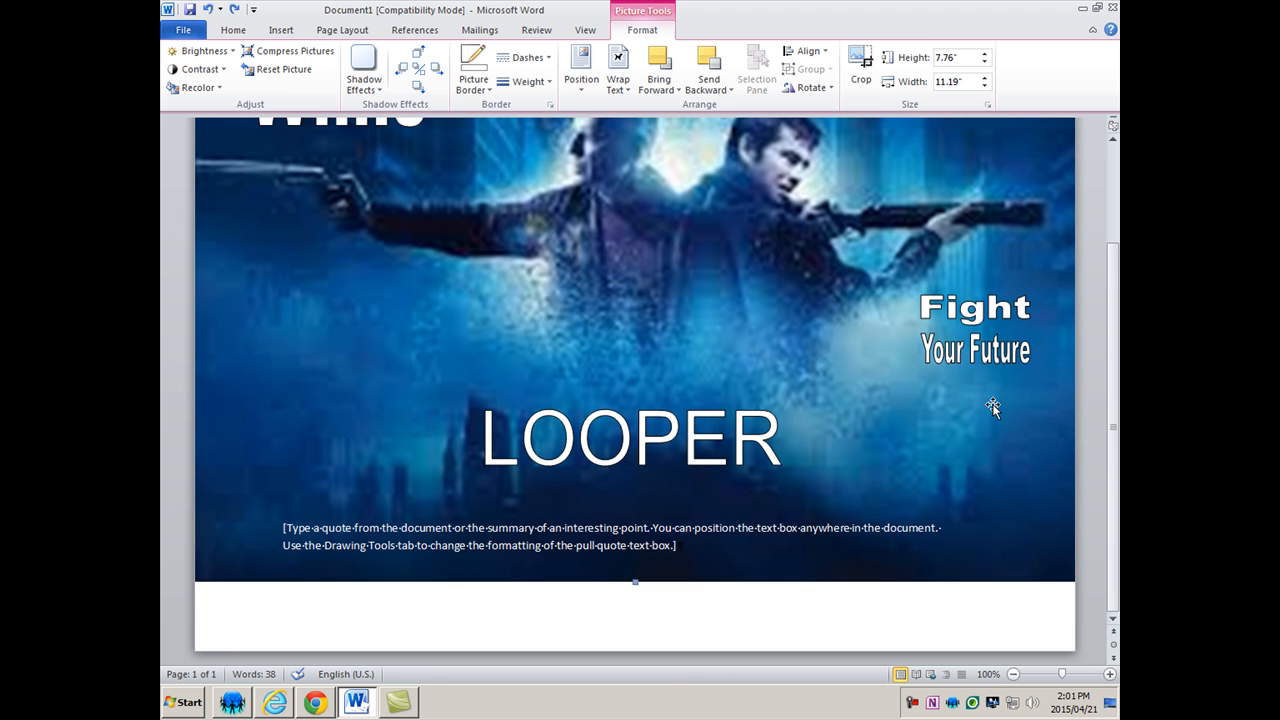
{"action": "left_click", "coordinate": [975, 318]}
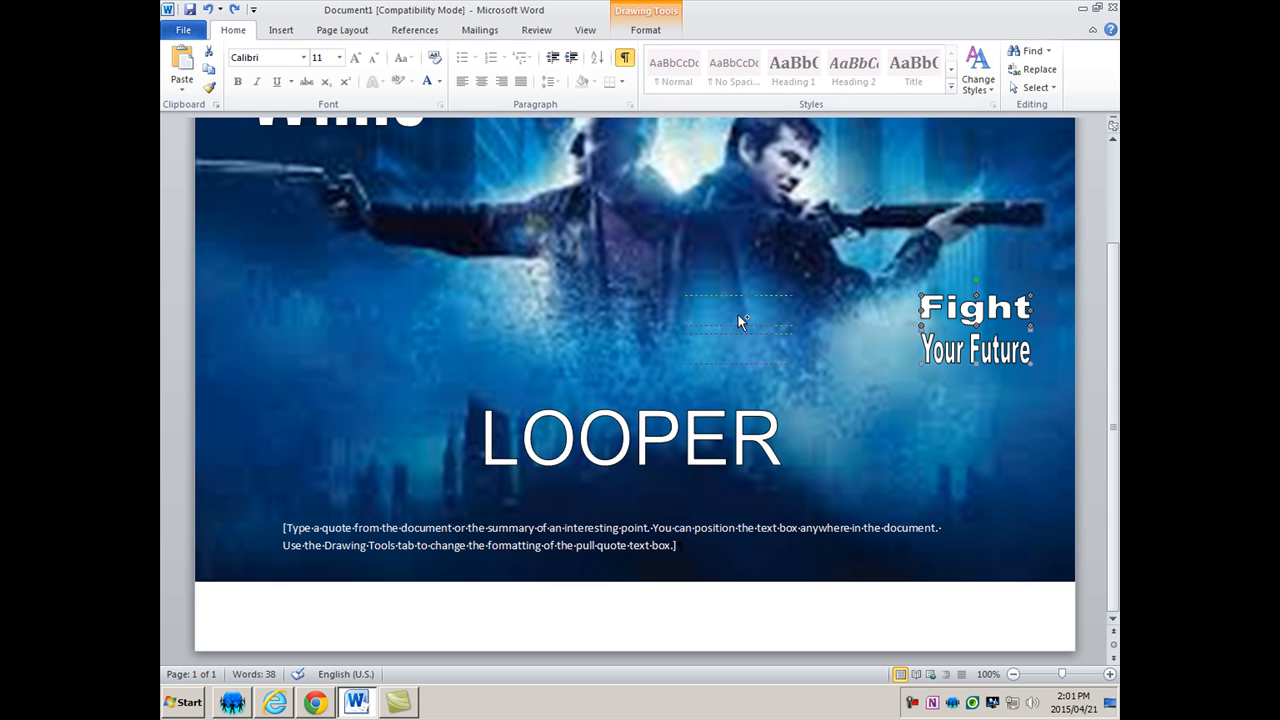